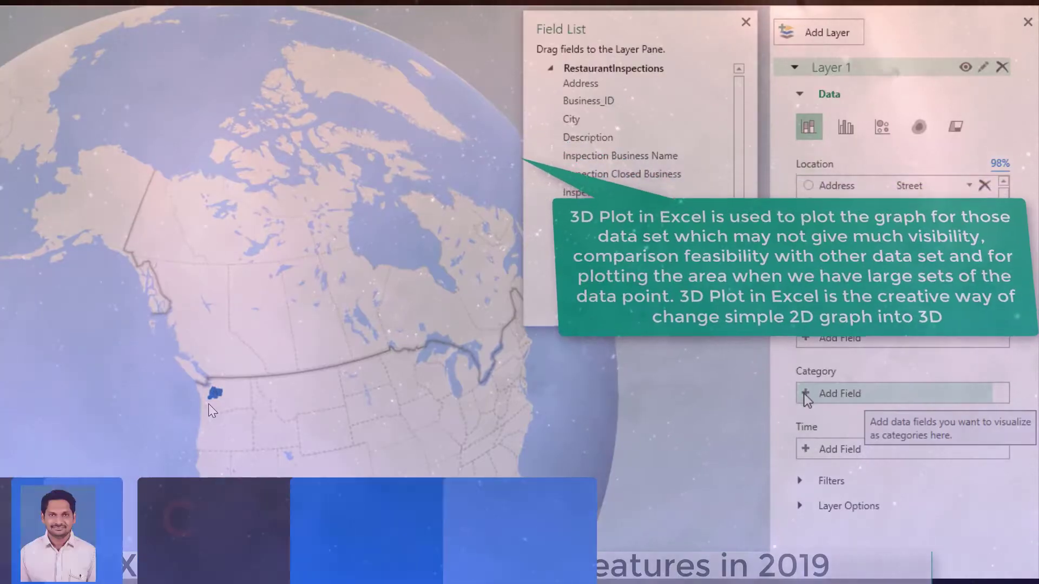
# Add Inspection Type as the layer's Category field
pyautogui.click(806, 394)
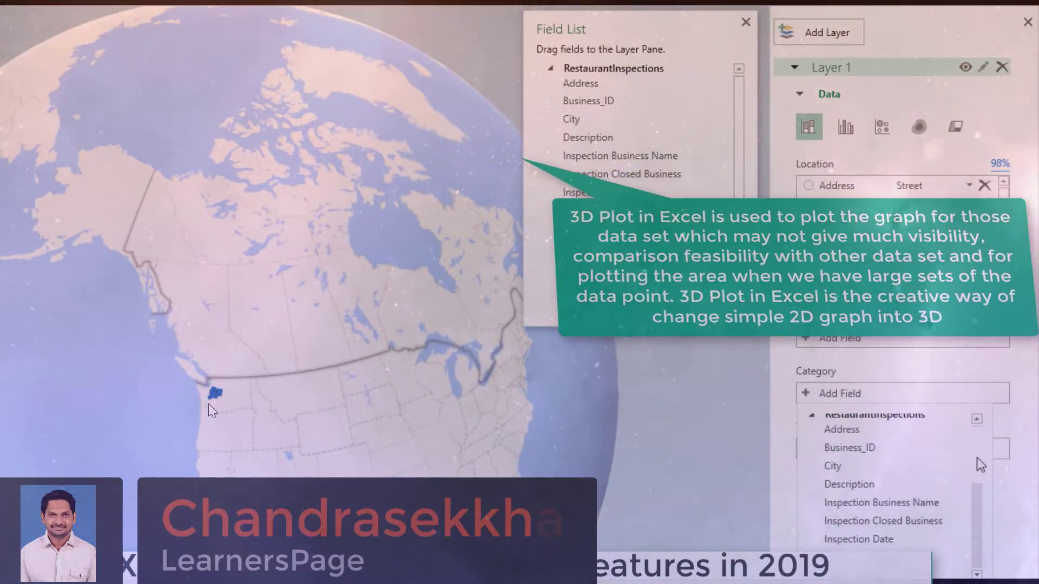
pyautogui.moveTo(979, 459); pyautogui.dragTo(976, 498)
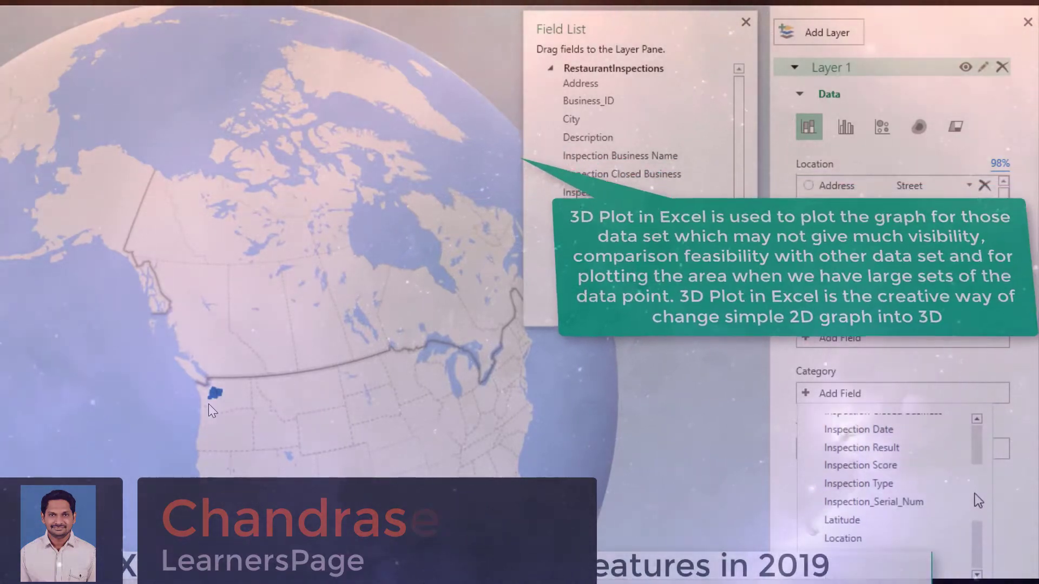
pyautogui.click(892, 485)
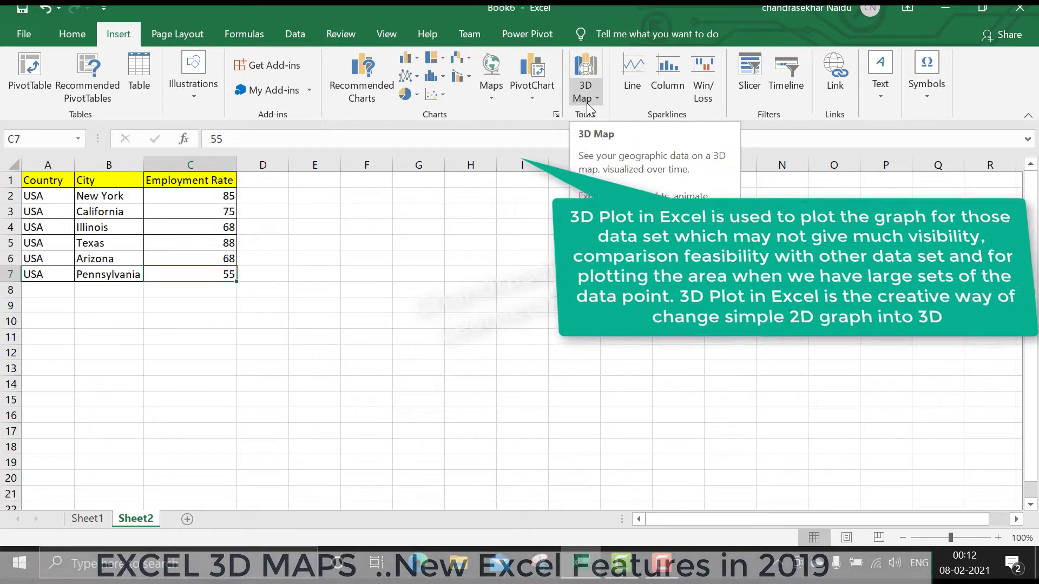
# Select the Country, City and Employment Rate range A1:C7 and launch 3D Map
pyautogui.click(173, 317)
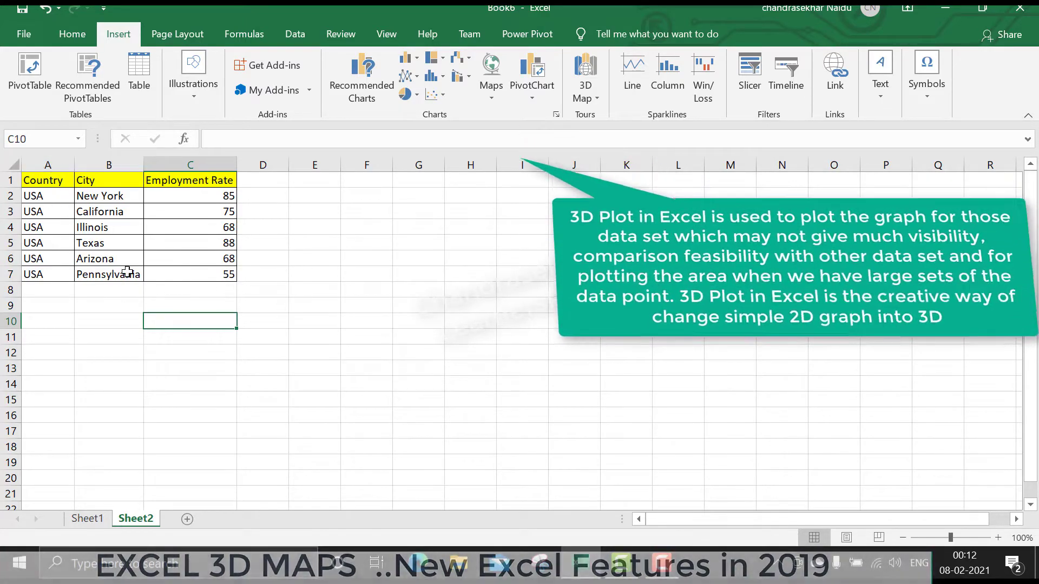
pyautogui.click(43, 164)
pyautogui.click(142, 165)
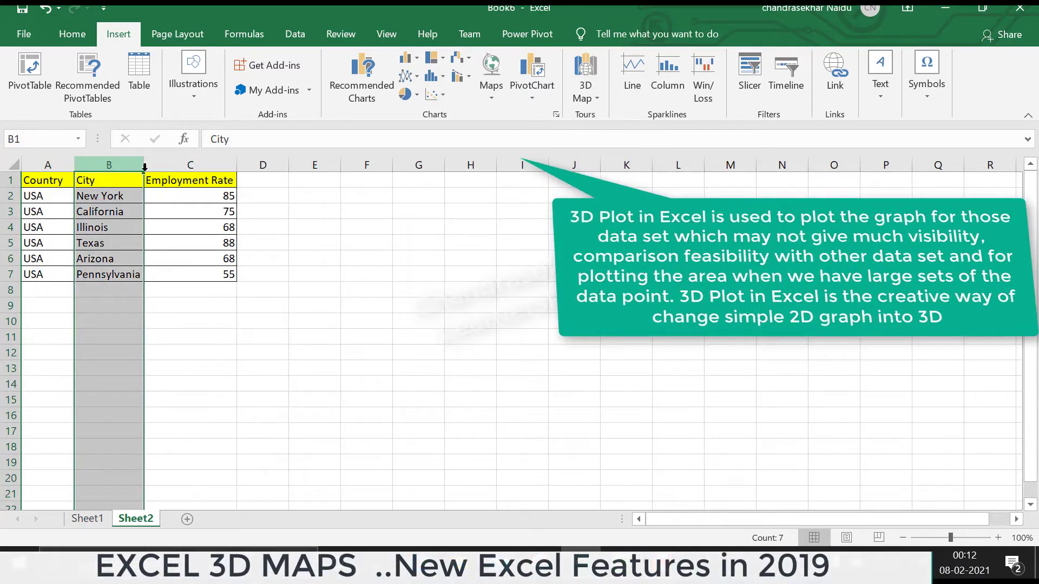
pyautogui.click(175, 183)
pyautogui.moveTo(46, 183); pyautogui.dragTo(184, 272)
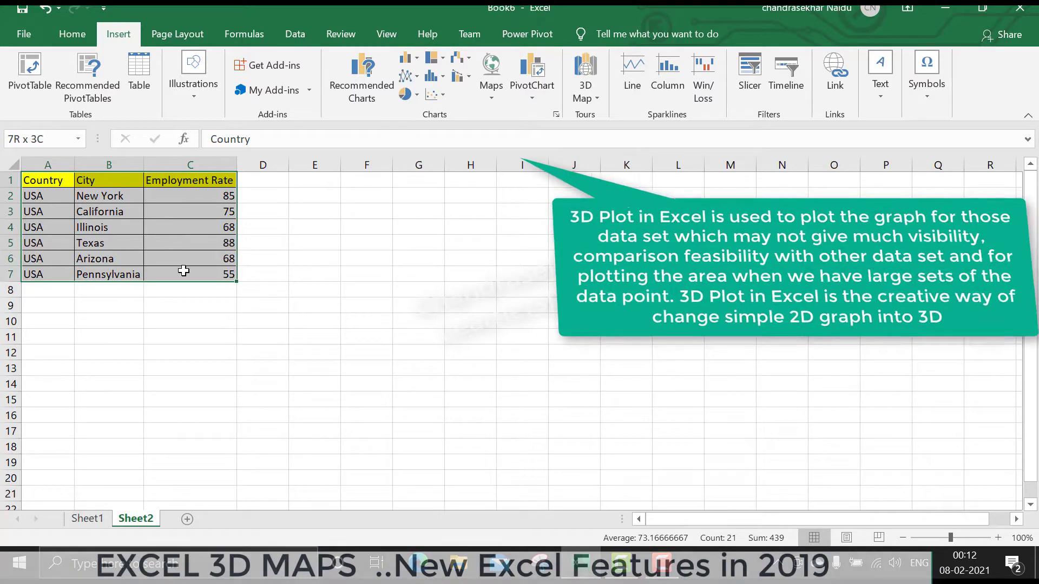
pyautogui.moveTo(184, 272); pyautogui.dragTo(184, 272)
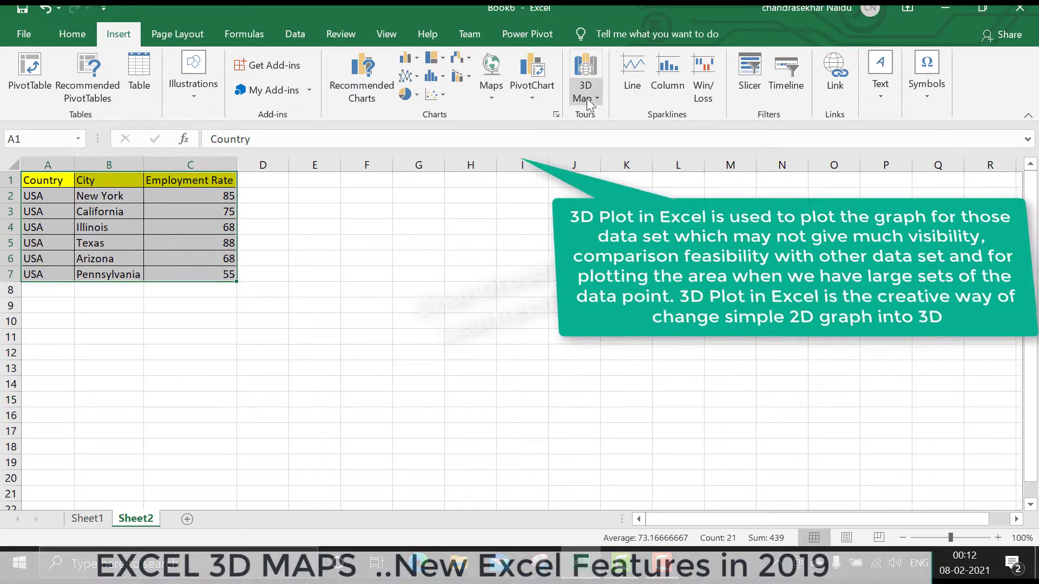
pyautogui.click(588, 100)
# Open Tour 1, plot locations by the City field, and close the Field List
pyautogui.click(616, 115)
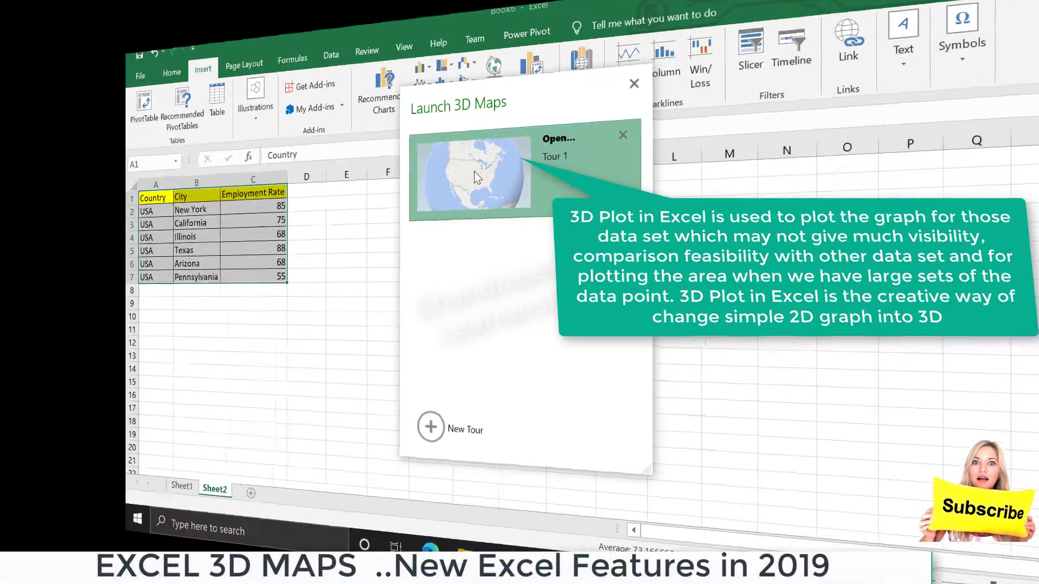
pyautogui.click(474, 178)
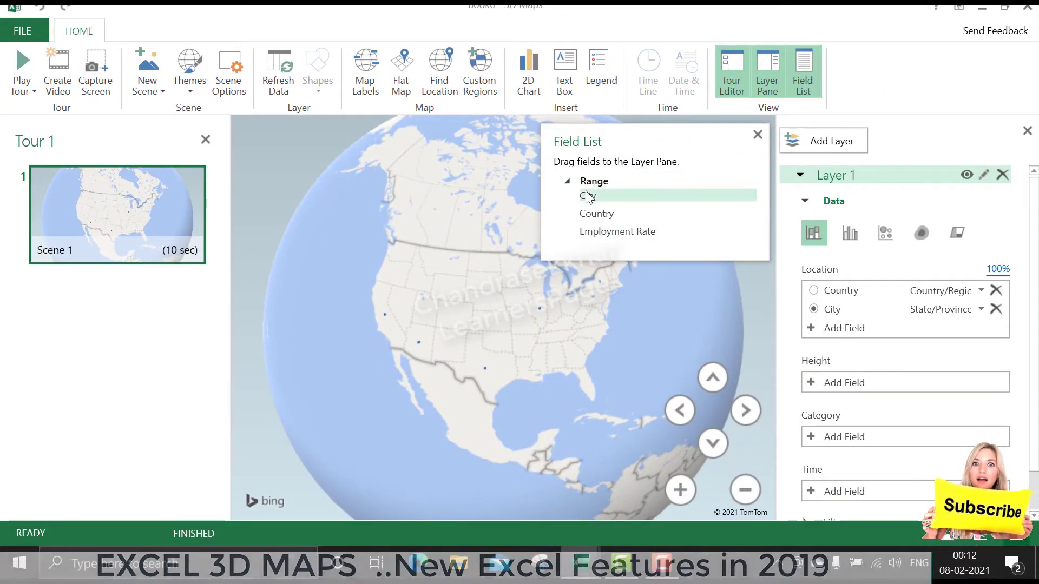
pyautogui.moveTo(588, 197); pyautogui.dragTo(609, 207)
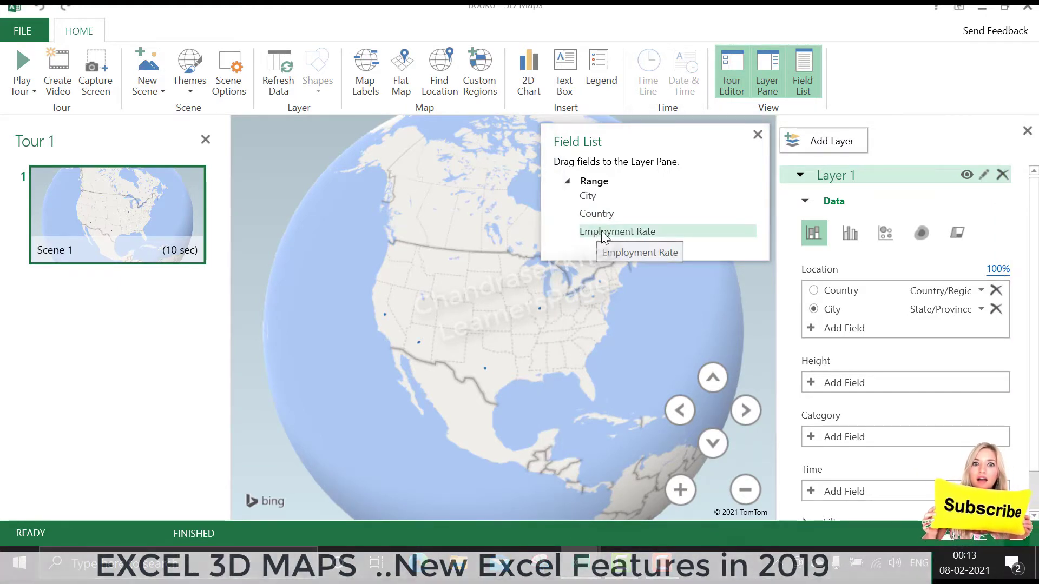
pyautogui.click(757, 134)
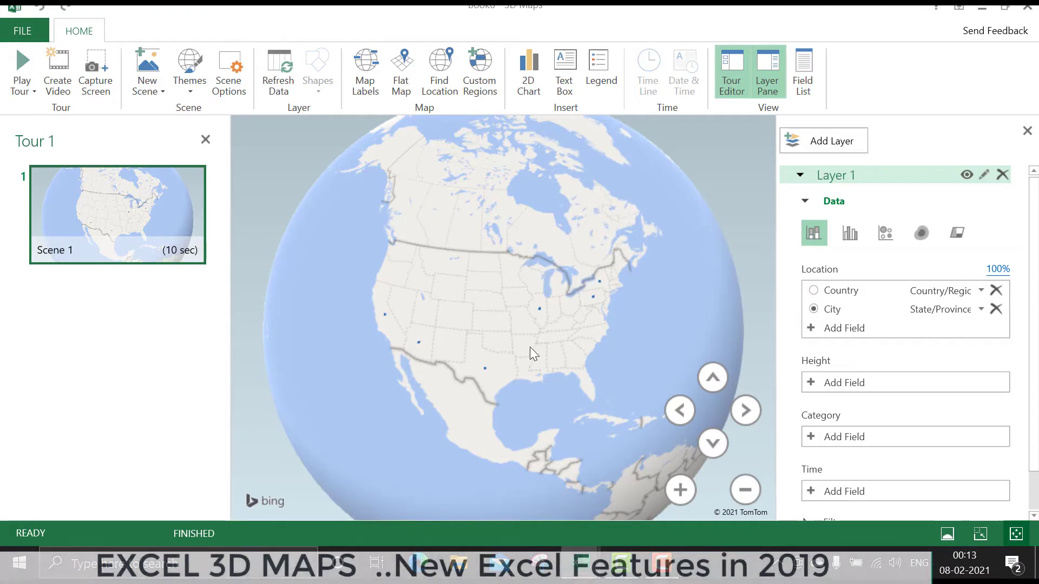
# Zoom in, tilt the globe twice, and pan north to the central US and Great Lakes
pyautogui.scroll(3, 530, 348)
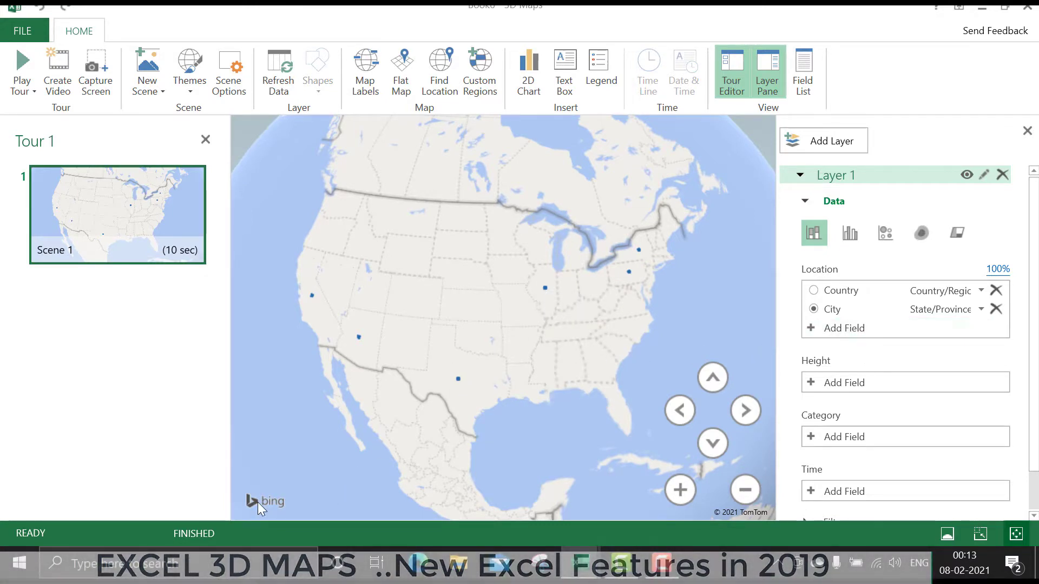
pyautogui.hotkey('ctrl', 'c')
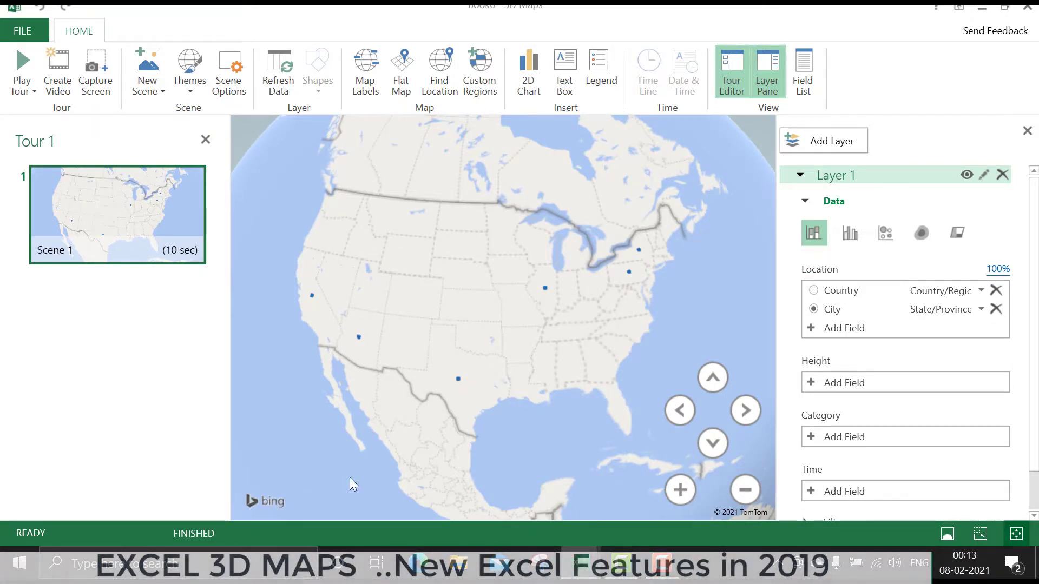
pyautogui.hotkey('ctrl', 'v')
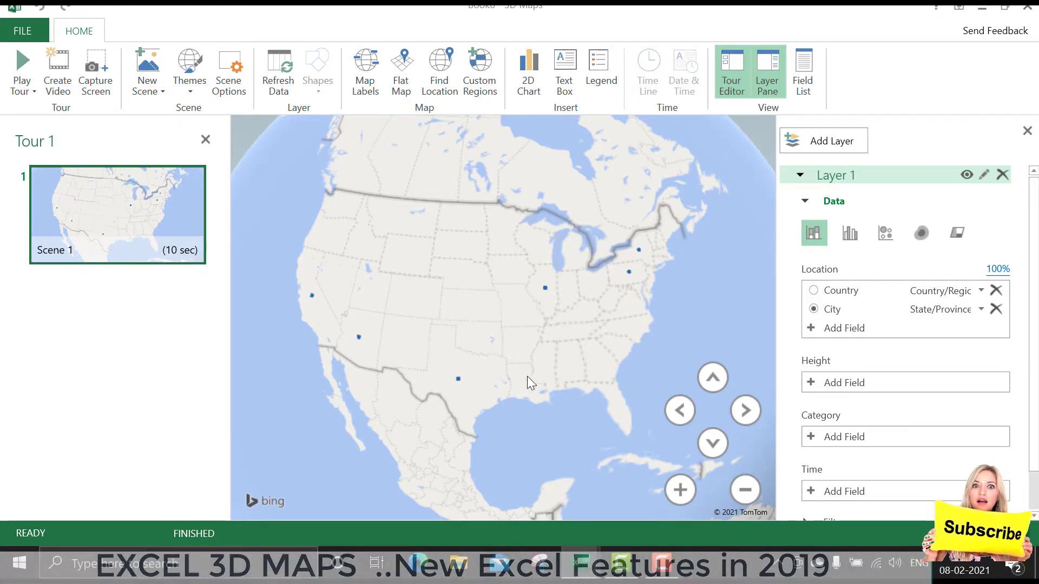
pyautogui.scroll(5, 493, 346)
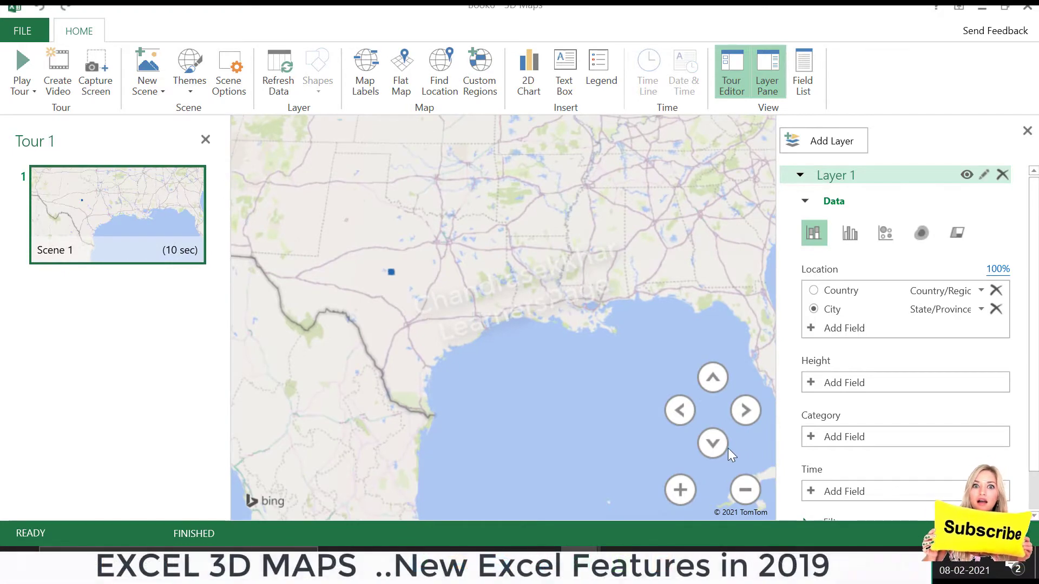
pyautogui.click(713, 444)
pyautogui.click(714, 443)
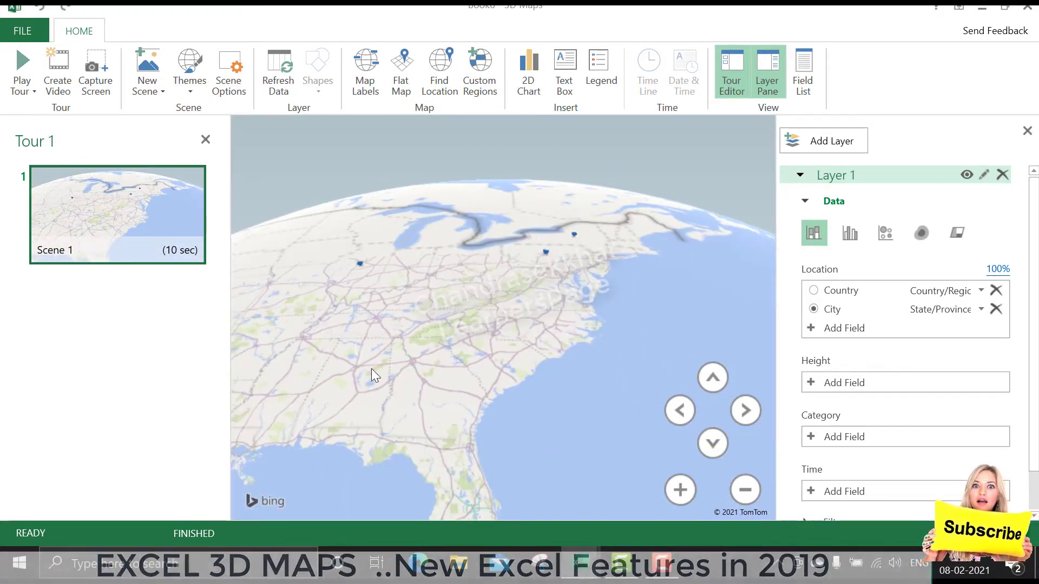
pyautogui.moveTo(371, 368); pyautogui.dragTo(627, 344)
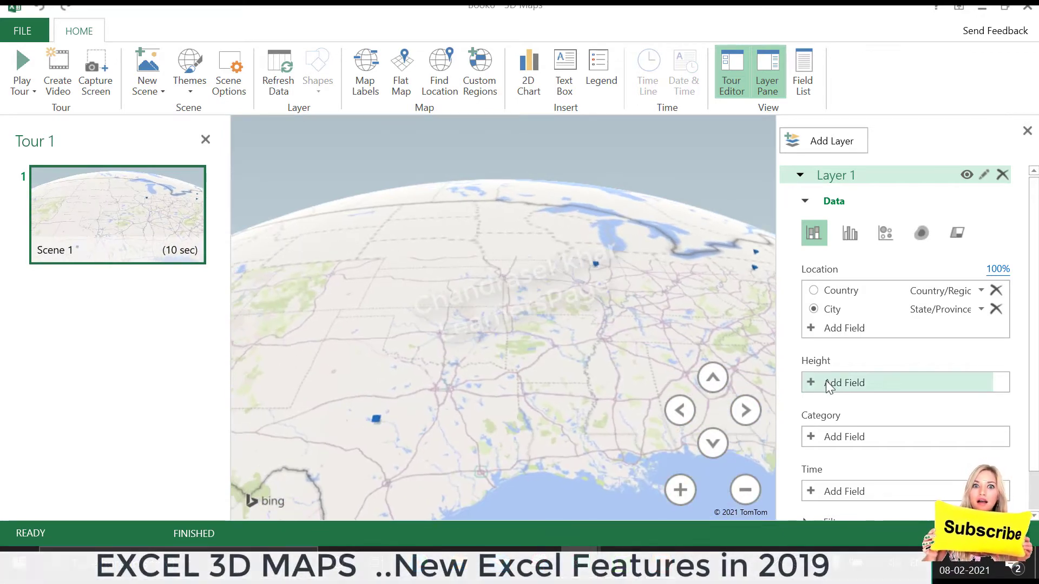
# Set column Height to Employment Rate, rotate toward the Great Lakes, and delete the legend
pyautogui.click(825, 380)
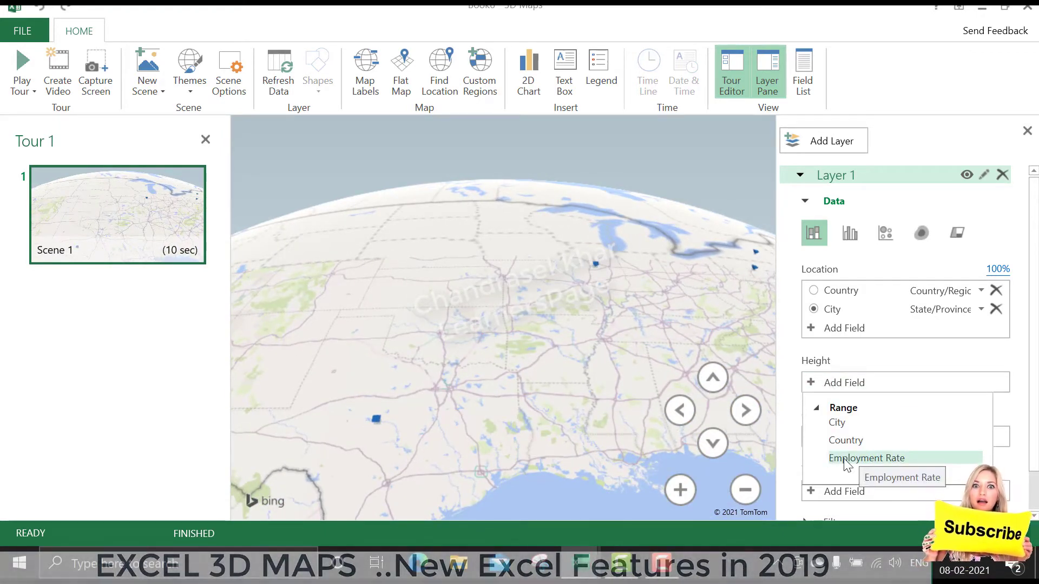
pyautogui.click(865, 457)
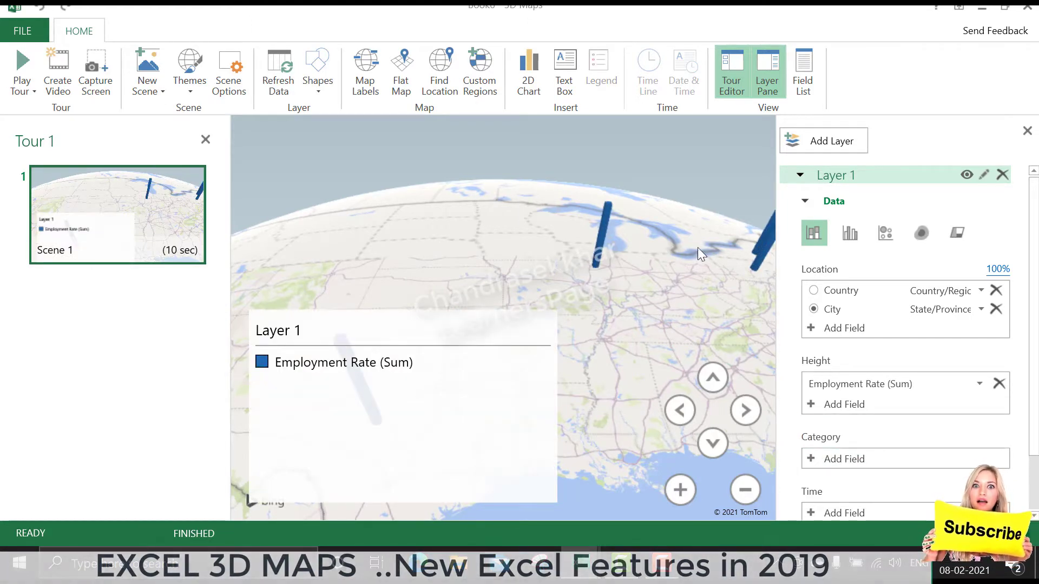
pyautogui.moveTo(606, 316); pyautogui.dragTo(426, 322)
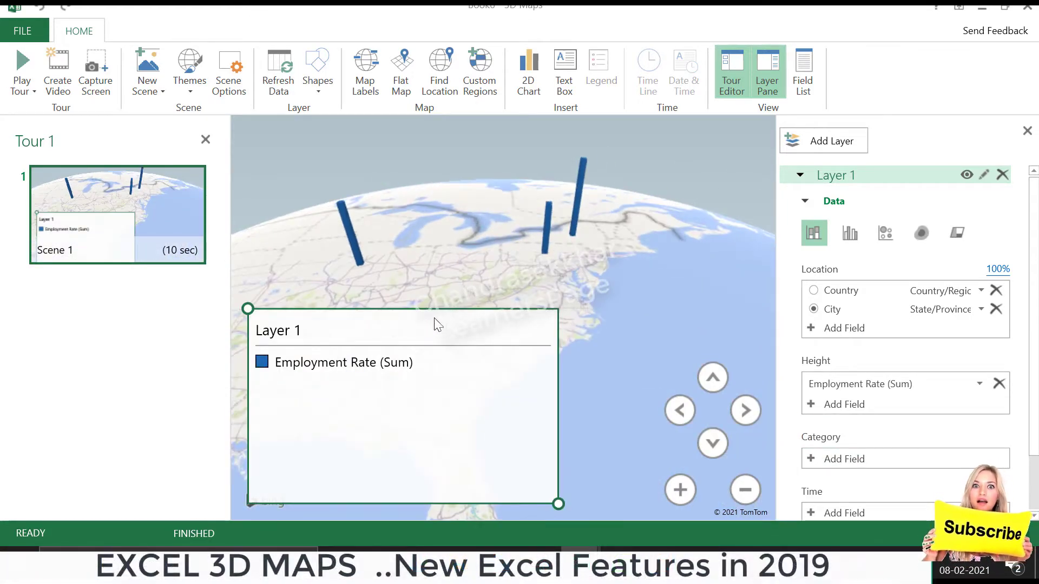
pyautogui.moveTo(578, 209); pyautogui.dragTo(477, 281)
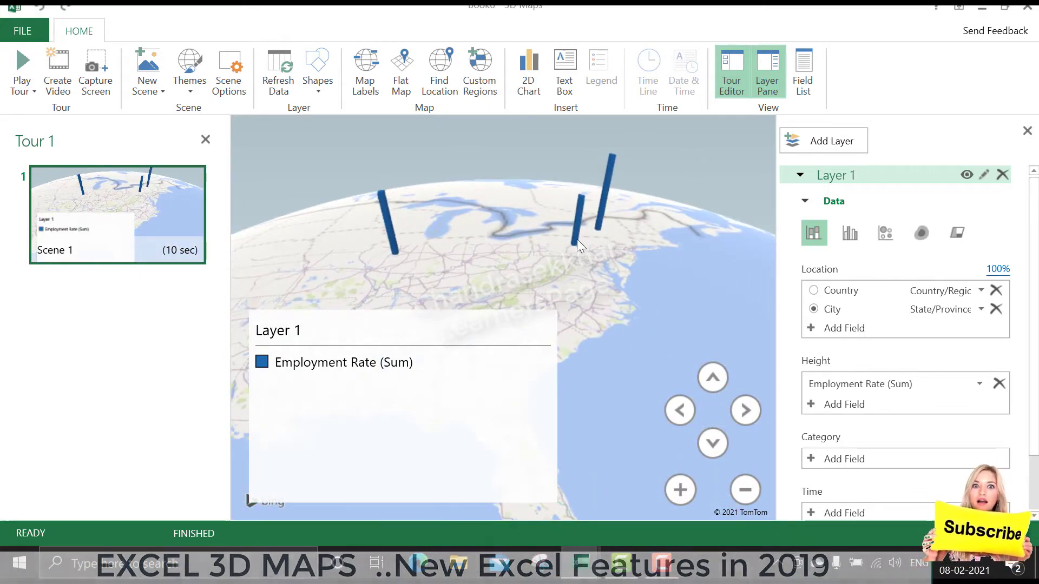
pyautogui.moveTo(489, 245); pyautogui.dragTo(680, 177)
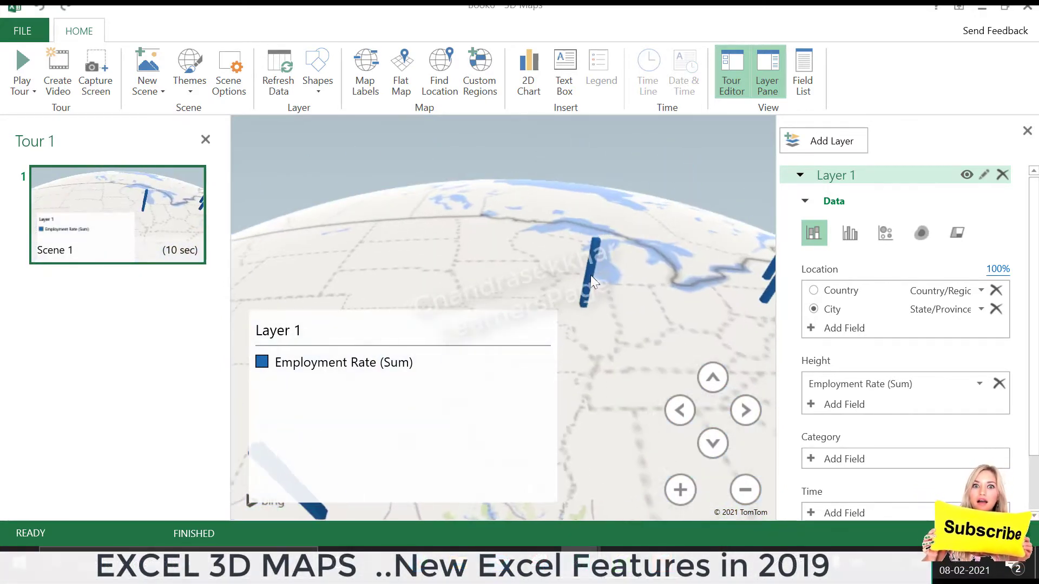
pyautogui.click(331, 371)
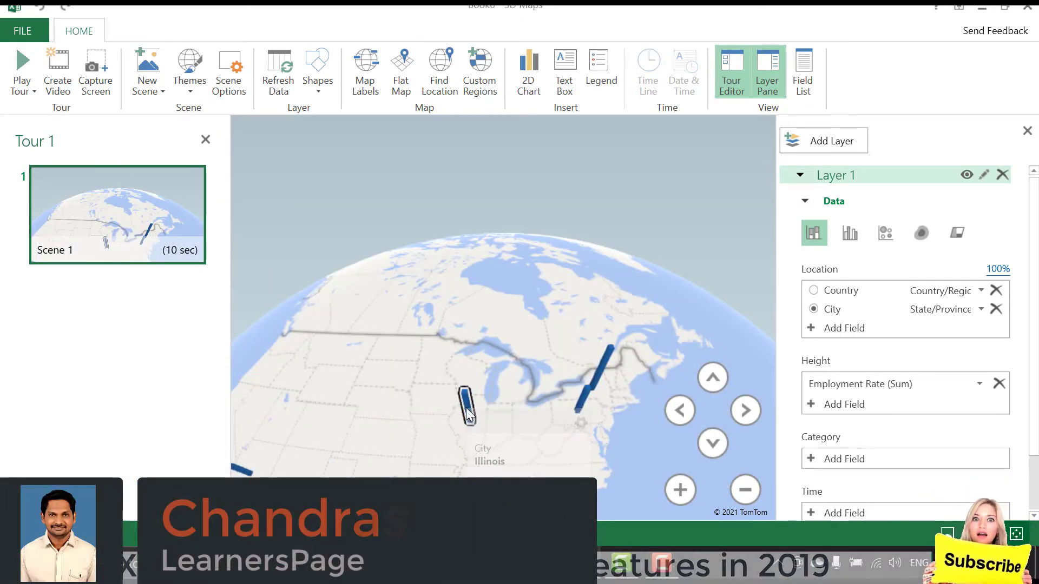
# Annotate the Illinois column with Employment Rate and City fields, placed Left
pyautogui.rightClick(467, 410)
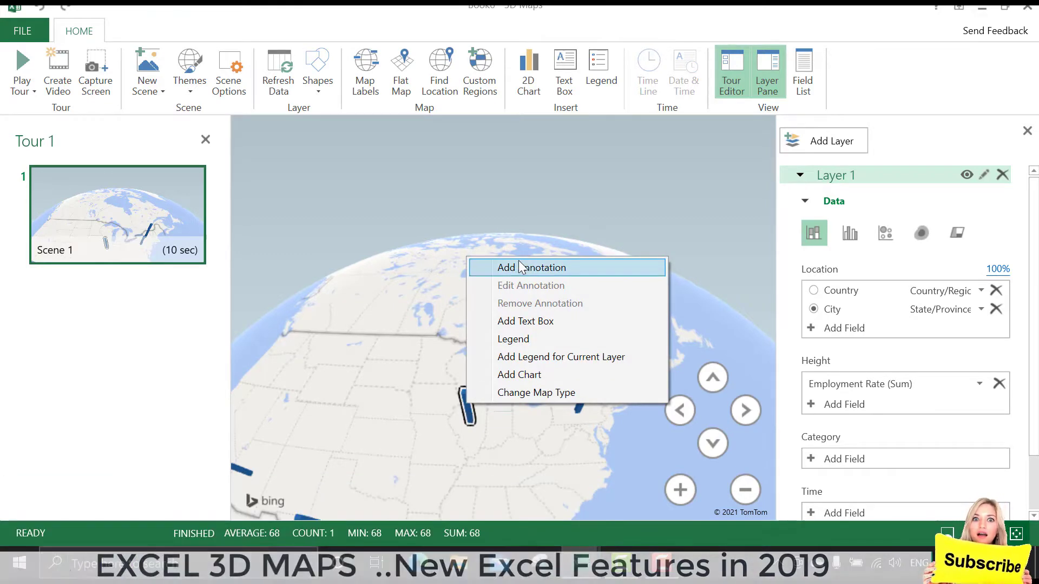
pyautogui.click(521, 271)
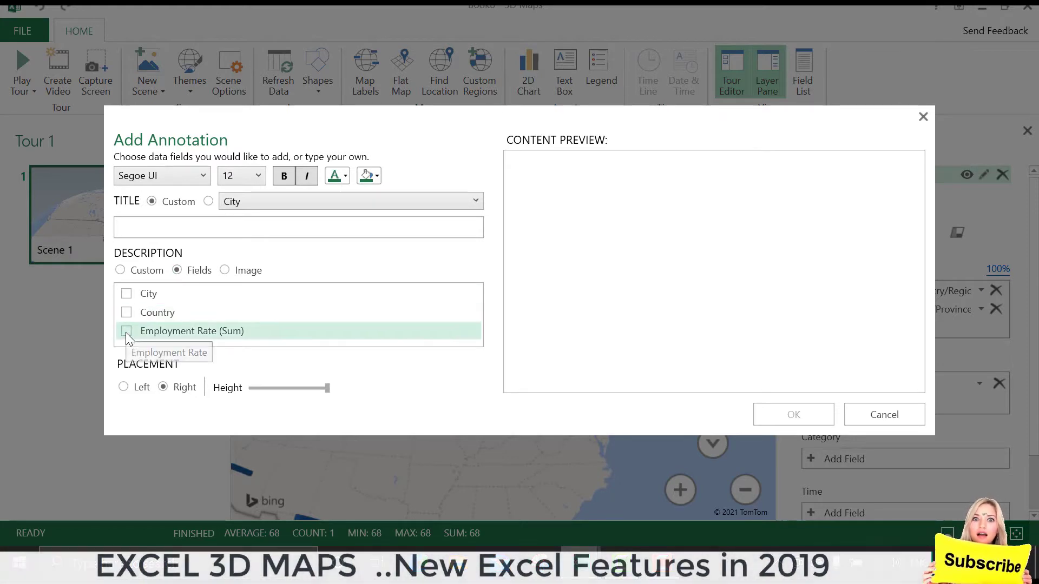
pyautogui.click(126, 331)
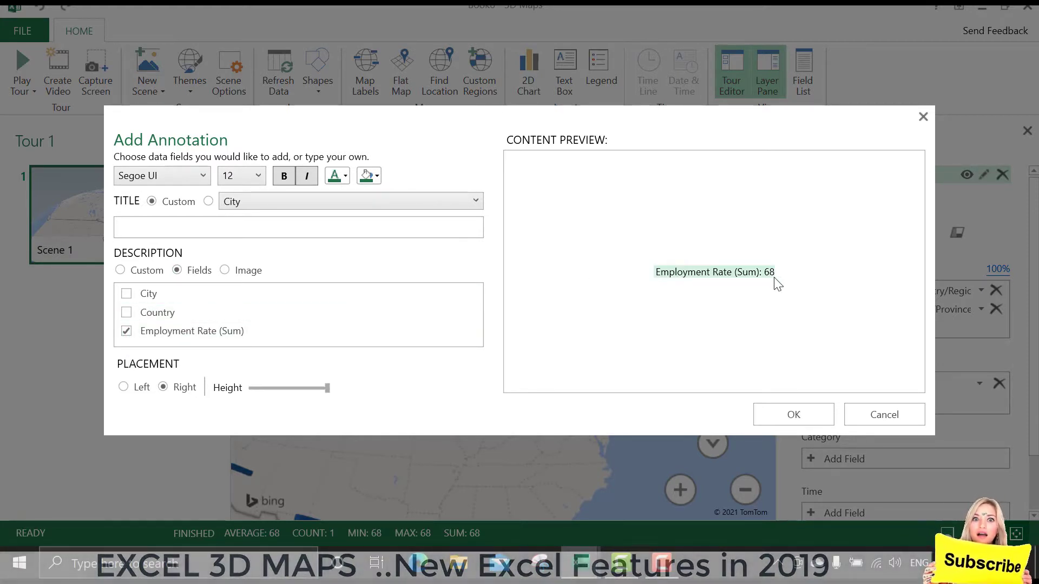
pyautogui.click(127, 313)
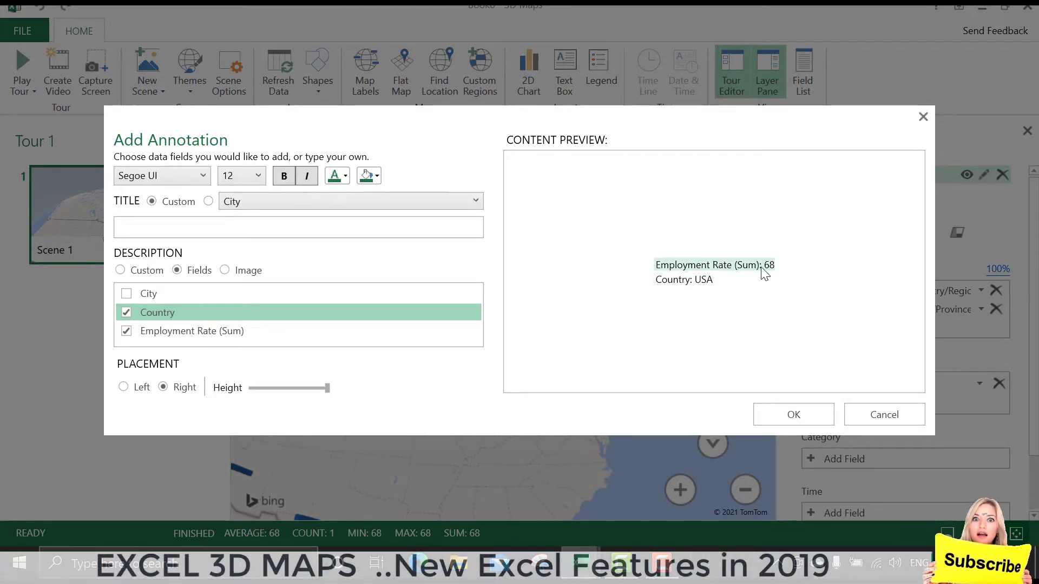
pyautogui.click(126, 312)
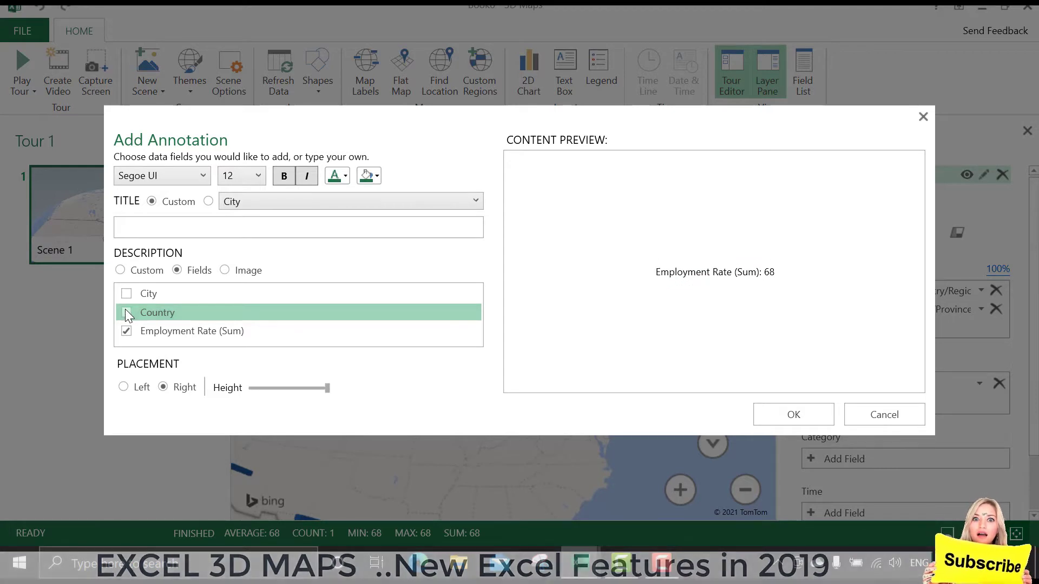
pyautogui.click(126, 294)
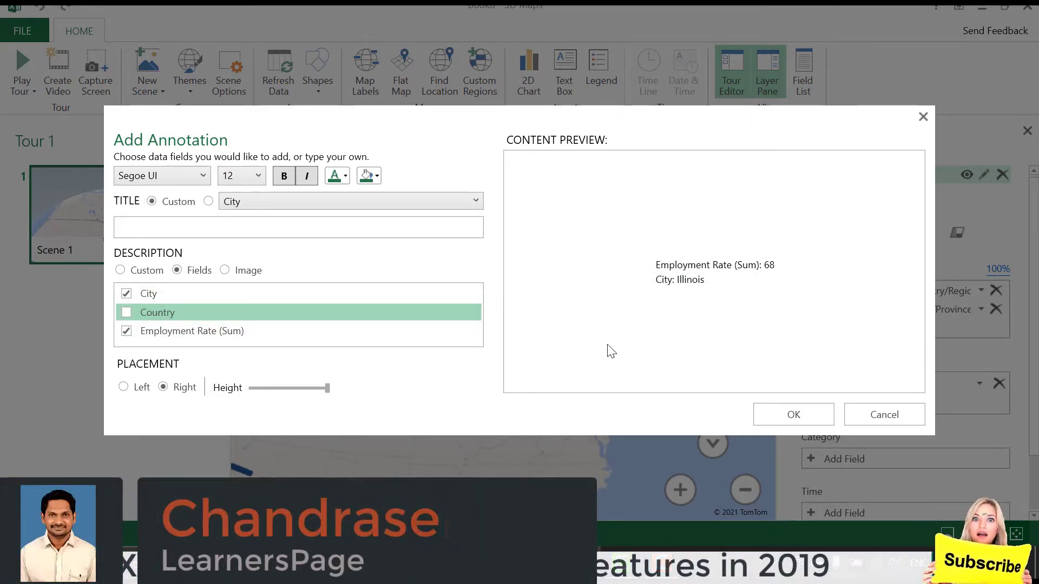
pyautogui.click(121, 393)
# Confirm the Illinois annotation and cancel the Texas data card customisation
pyautogui.click(776, 421)
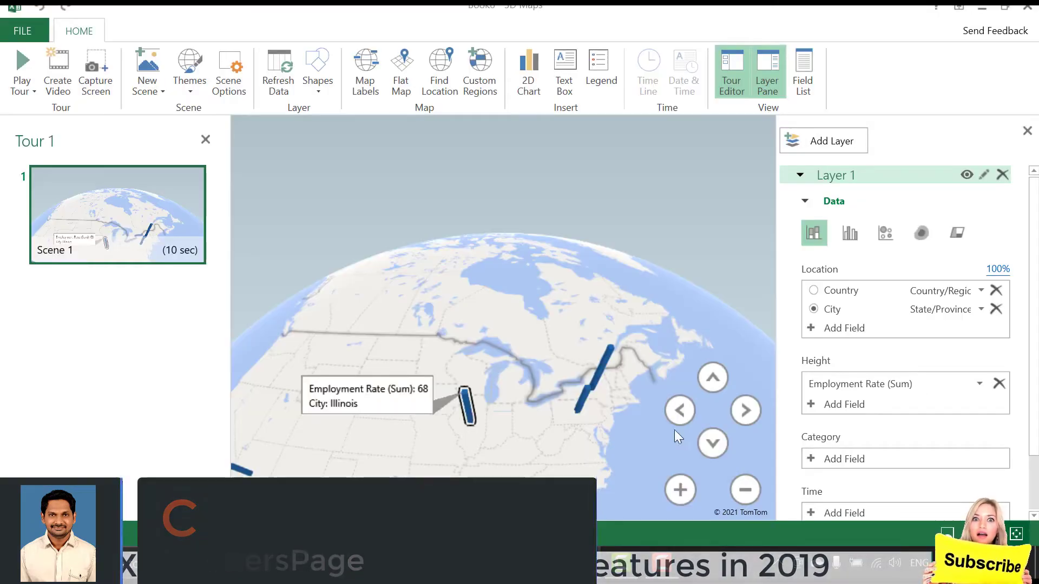
pyautogui.moveTo(536, 303)
pyautogui.mouseDown()
pyautogui.moveTo(507, 312)
pyautogui.moveTo(547, 310)
pyautogui.mouseUp()
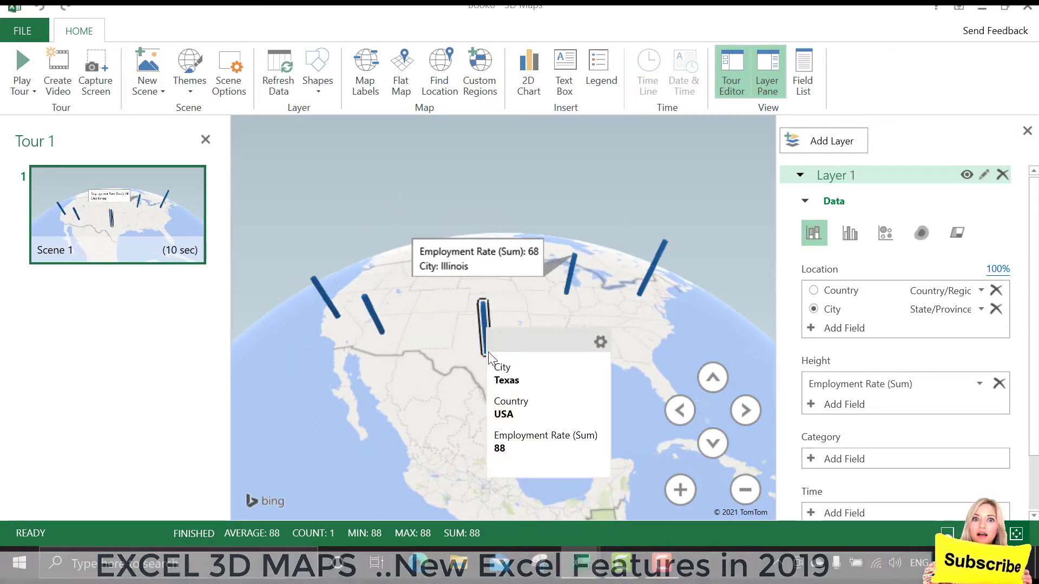
pyautogui.click(599, 342)
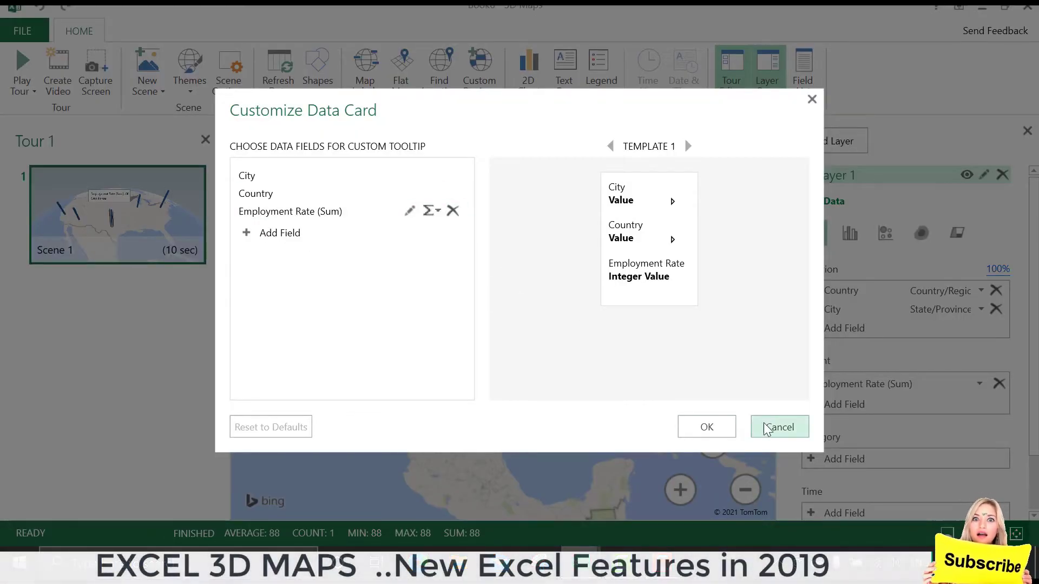
pyautogui.click(779, 427)
pyautogui.rightClick(485, 333)
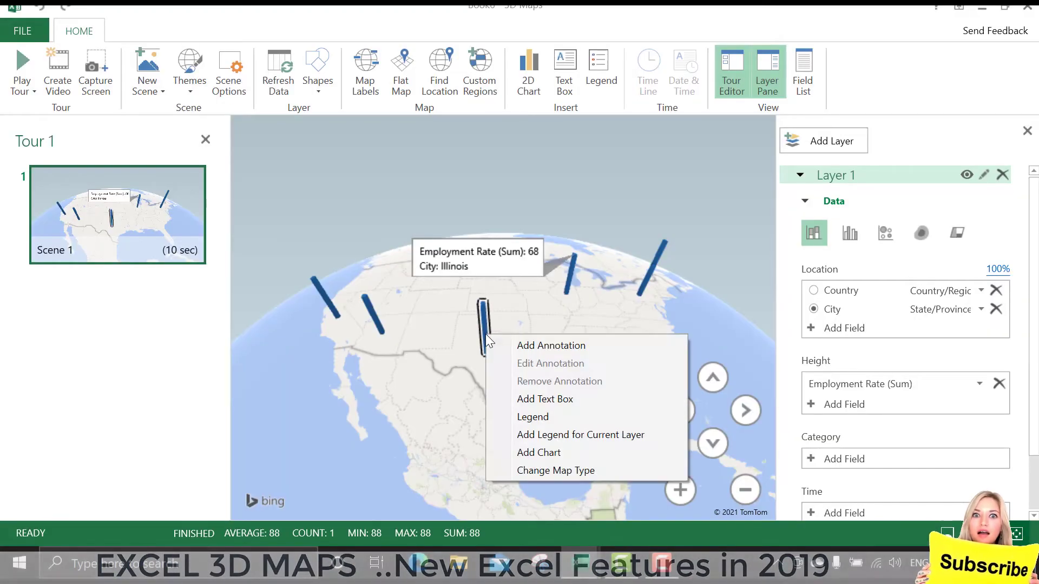
# Add an Illinois annotation titled LearnersPage showing the small Logo image from Pictures
pyautogui.click(533, 344)
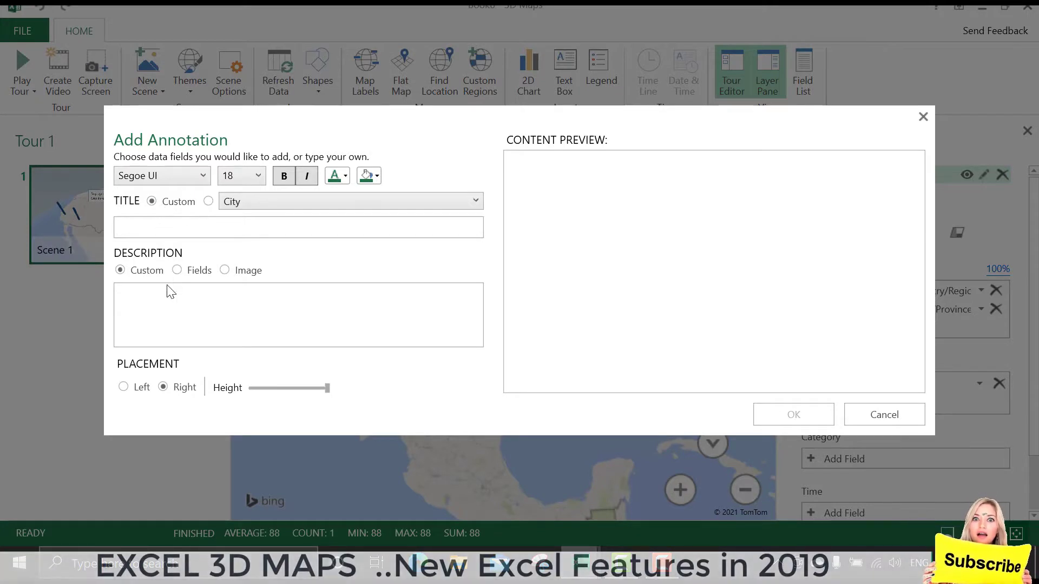
pyautogui.click(225, 270)
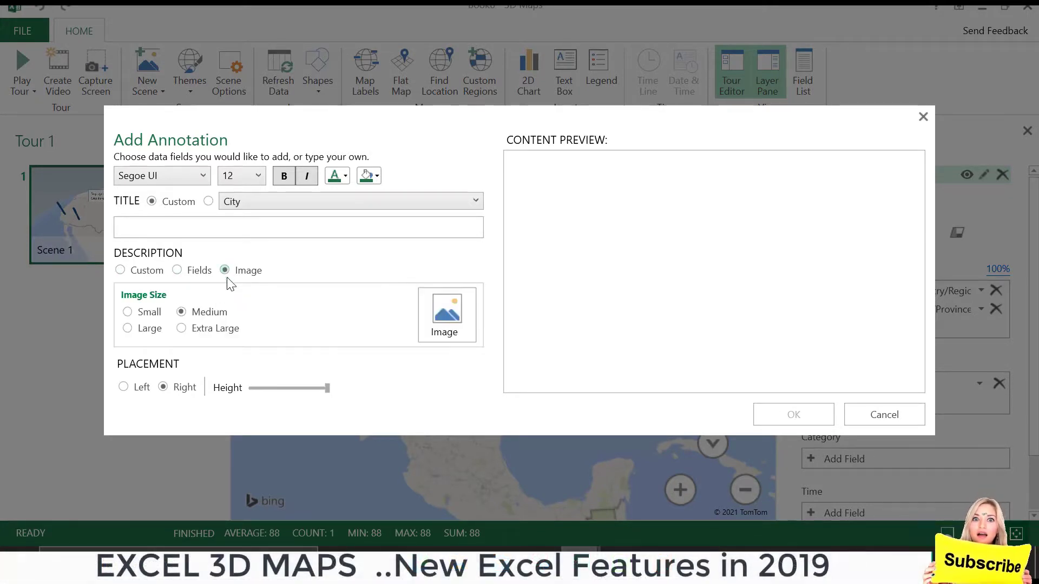
pyautogui.click(437, 317)
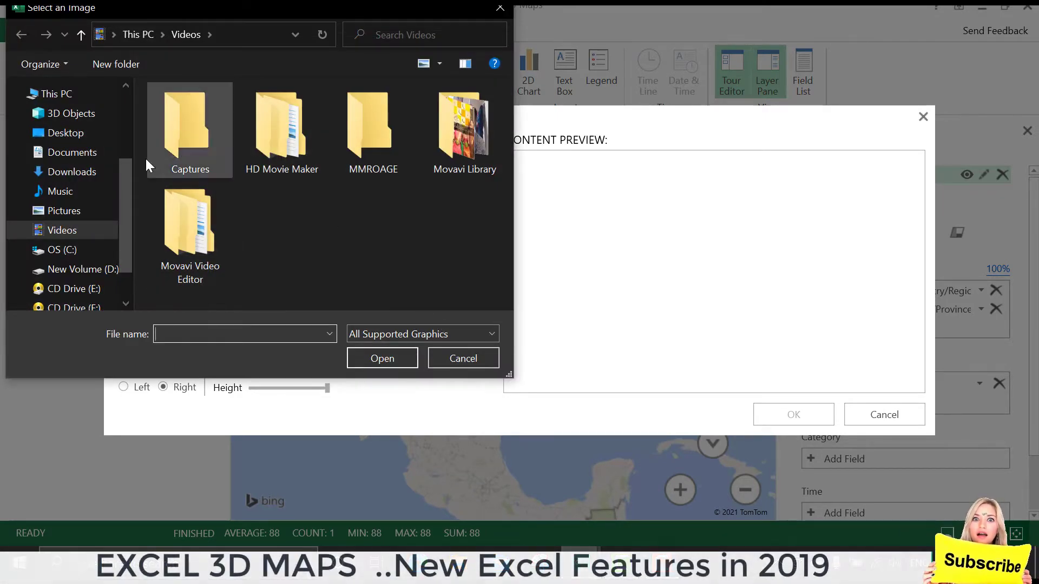
pyautogui.moveTo(60, 191)
pyautogui.click(64, 212)
pyautogui.click(447, 233)
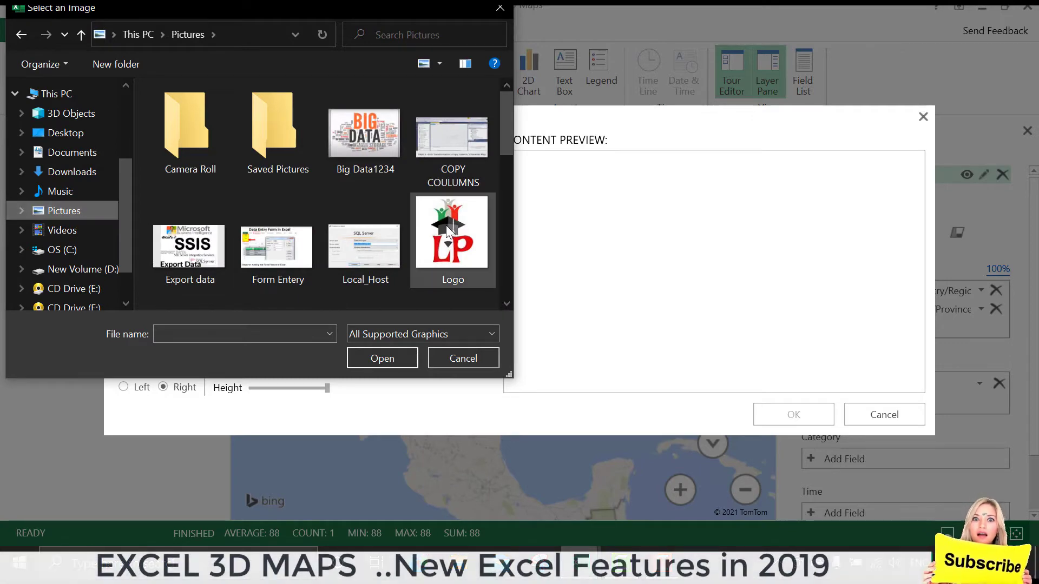
pyautogui.click(382, 363)
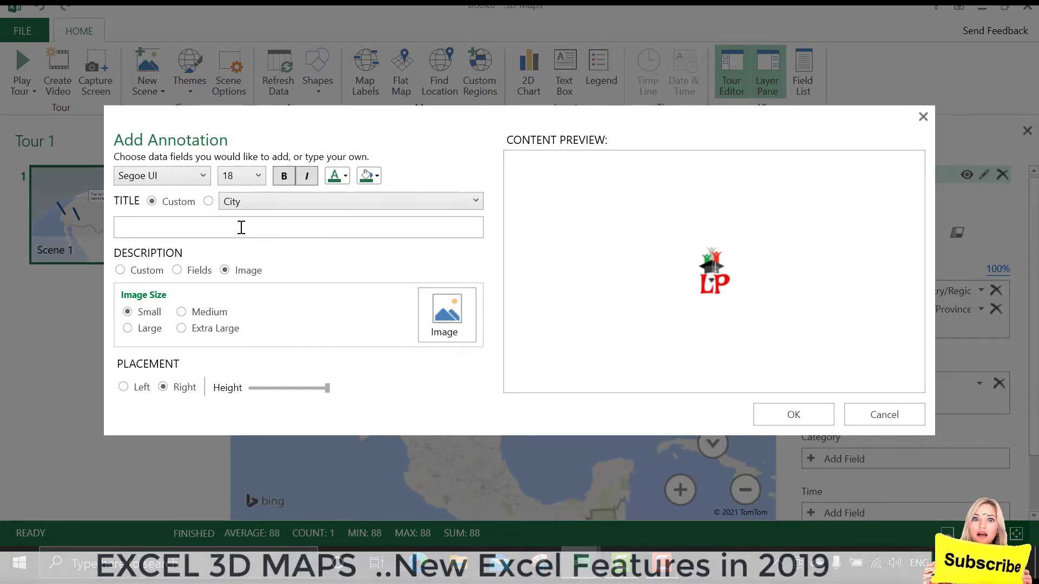
pyautogui.write('LearnersPage')
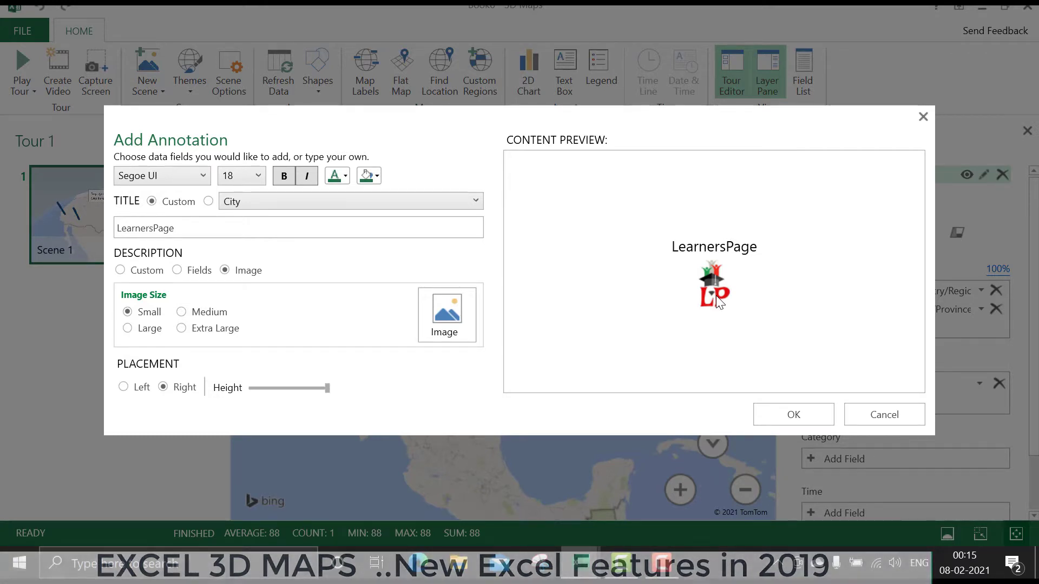
pyautogui.click(793, 415)
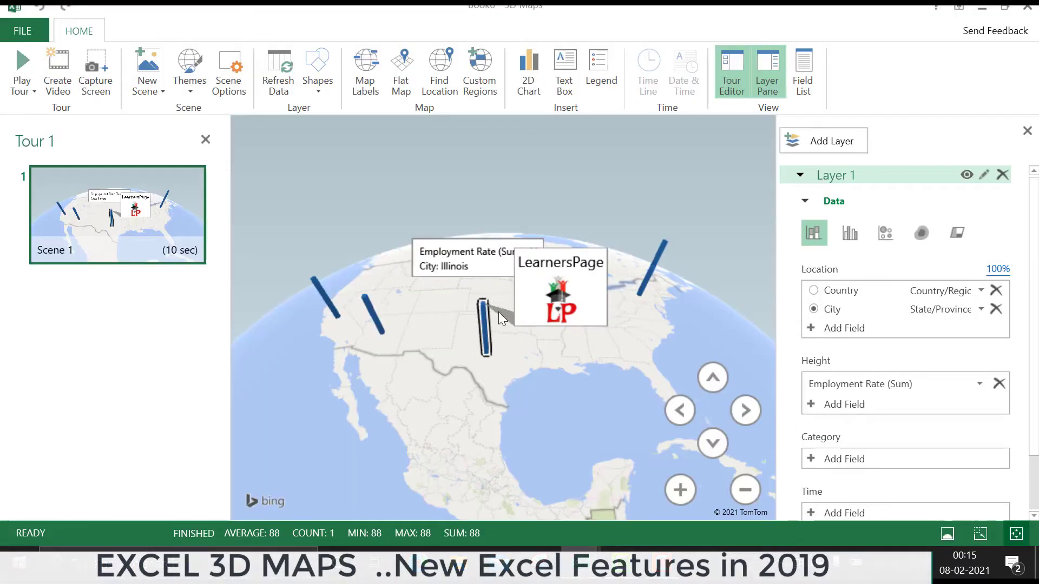
pyautogui.moveTo(530, 358)
pyautogui.mouseDown()
pyautogui.moveTo(522, 410)
pyautogui.moveTo(448, 421)
pyautogui.moveTo(531, 453)
pyautogui.mouseUp()
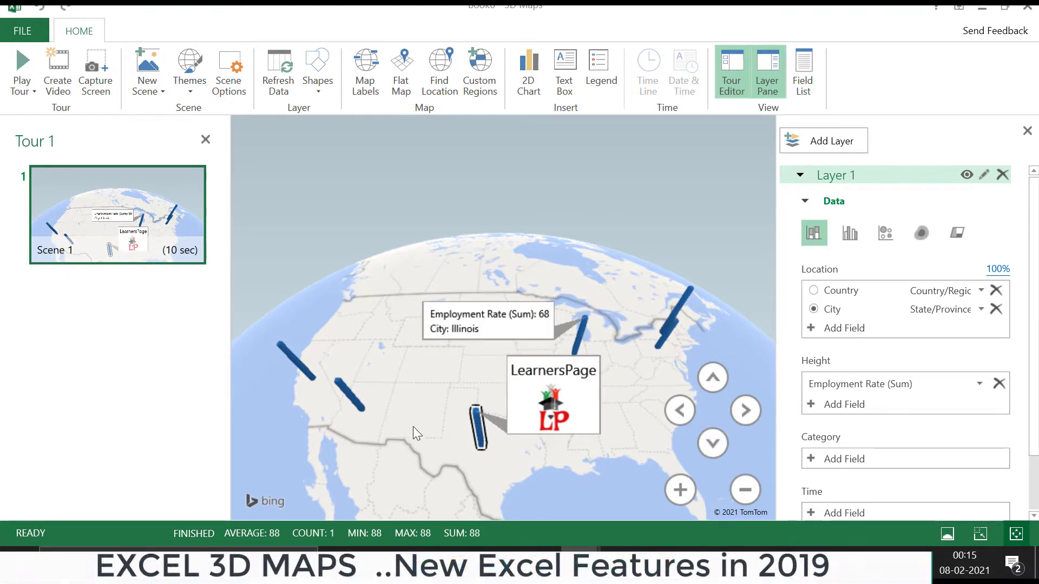
pyautogui.click(433, 460)
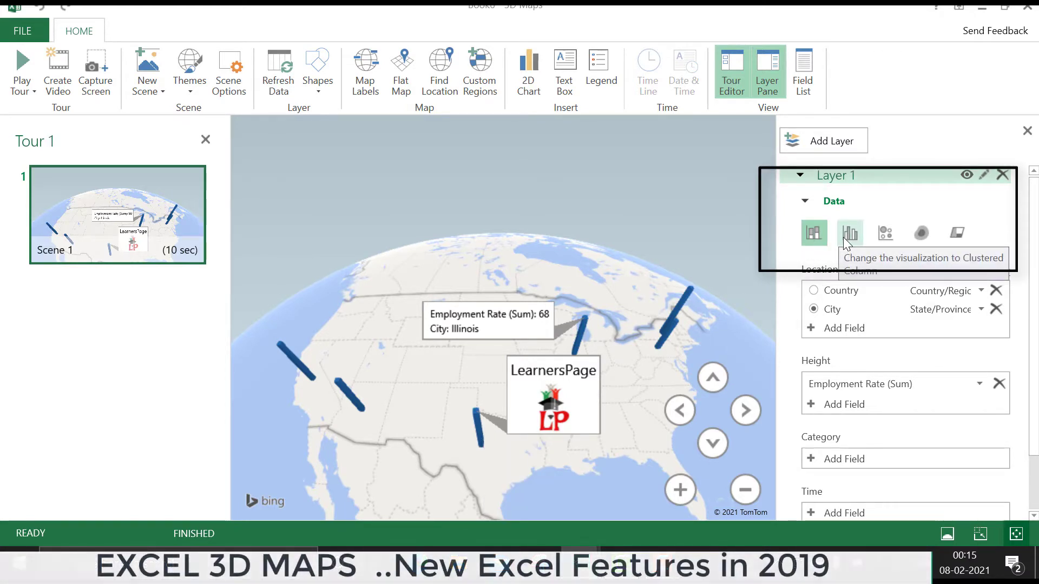
pyautogui.click(886, 234)
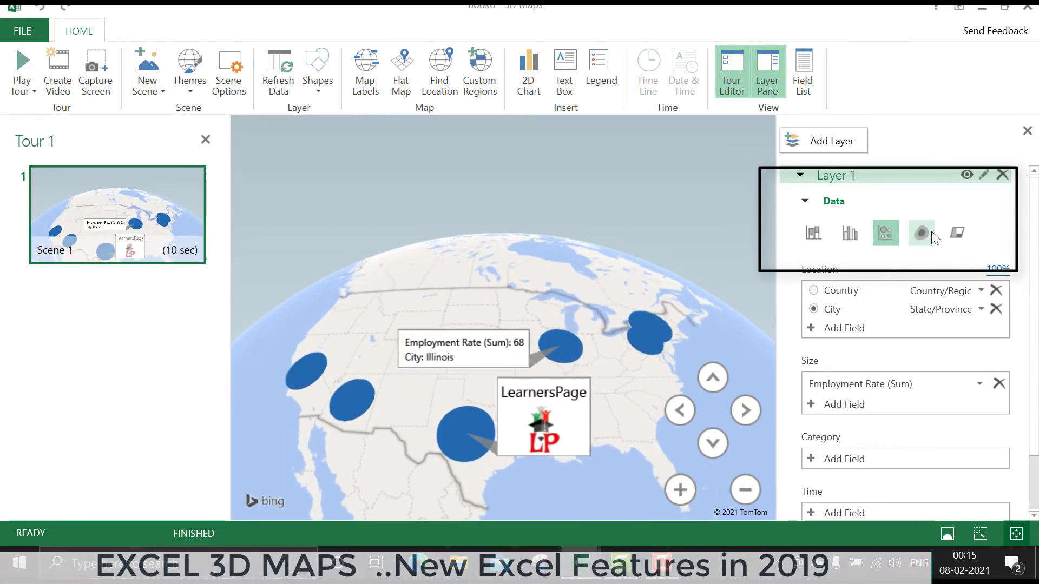
pyautogui.click(921, 233)
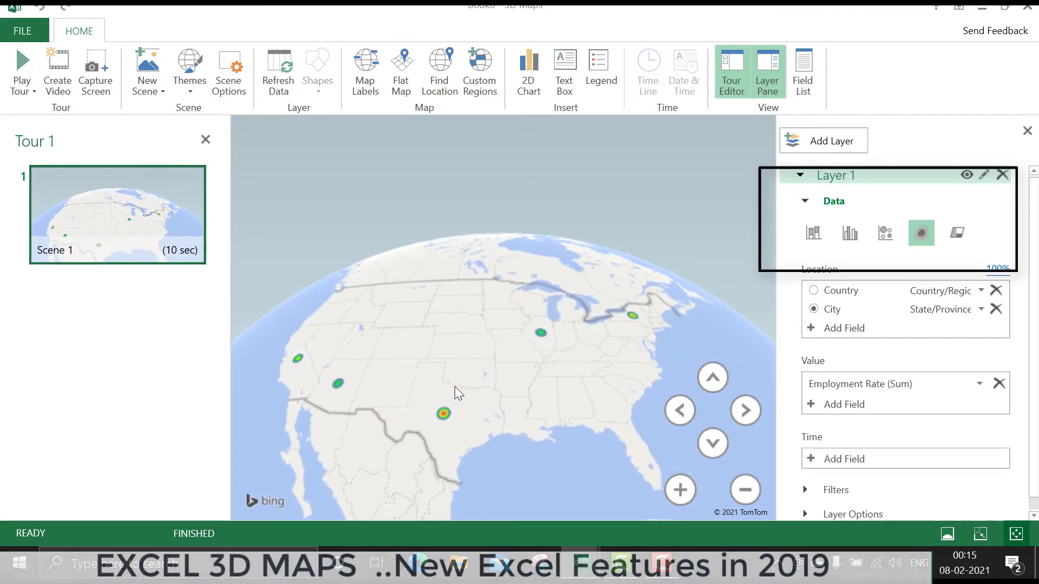
pyautogui.click(956, 233)
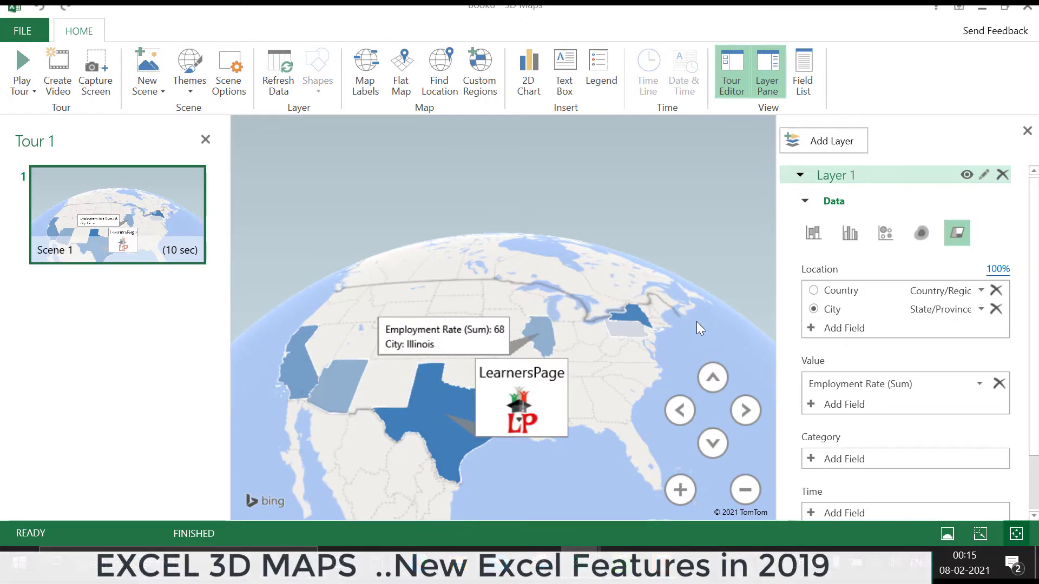
pyautogui.click(920, 235)
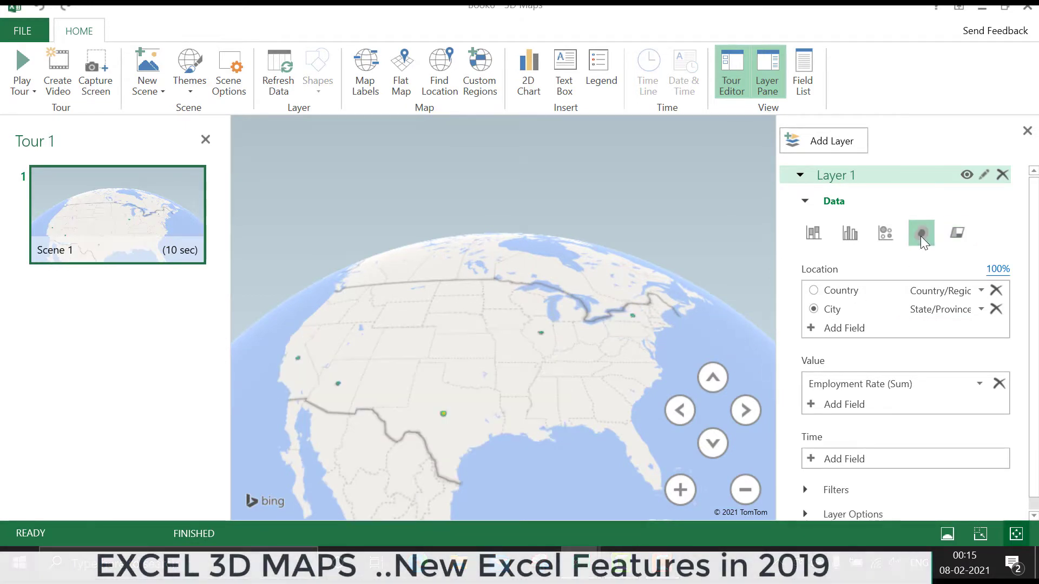
pyautogui.click(812, 238)
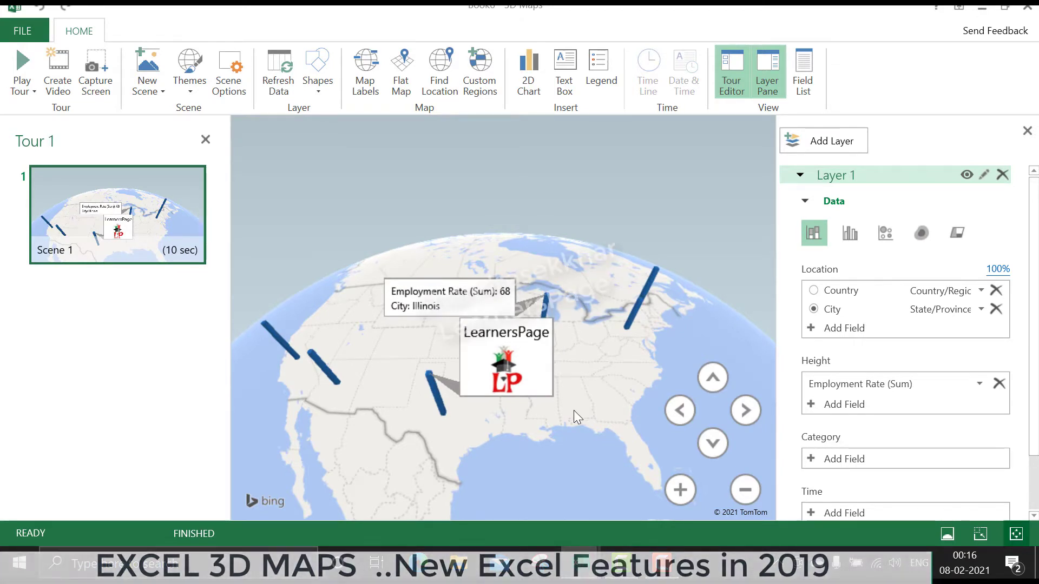
# Change the data column shape to a round circle
pyautogui.click(319, 86)
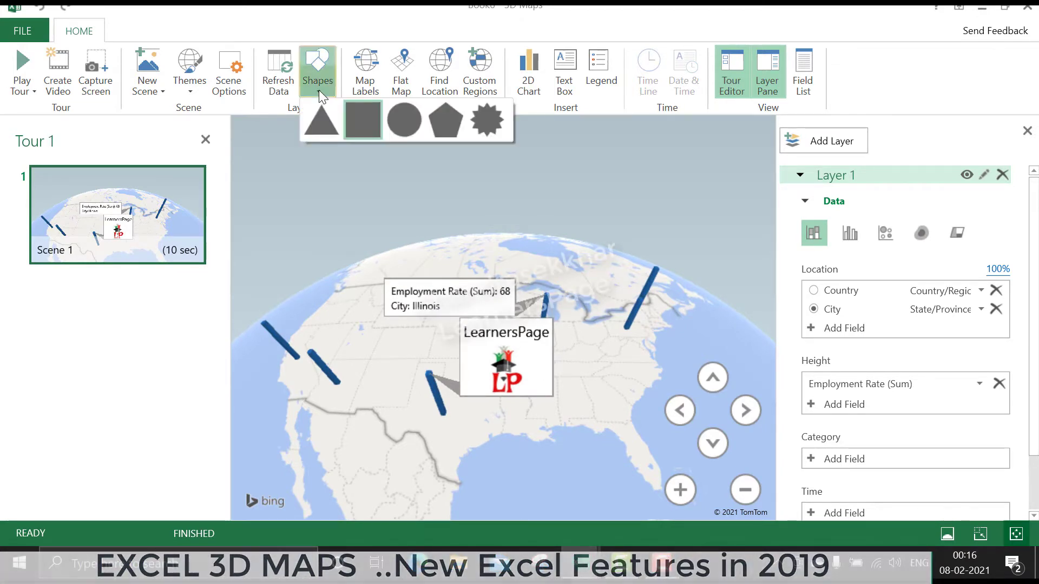
pyautogui.click(397, 125)
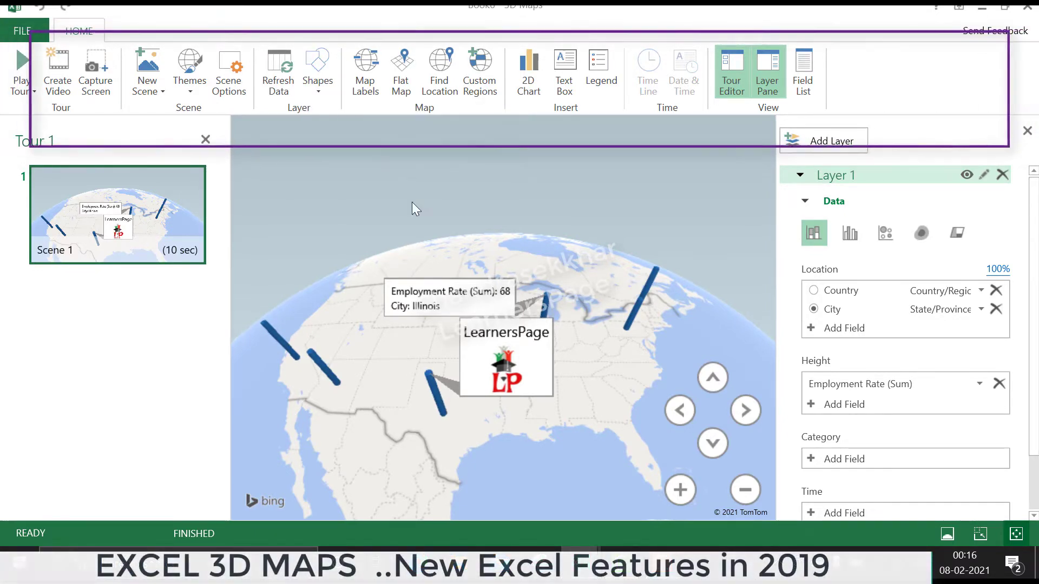
pyautogui.moveTo(369, 429)
pyautogui.mouseDown()
pyautogui.moveTo(359, 278)
pyautogui.moveTo(394, 378)
pyautogui.moveTo(573, 463)
pyautogui.moveTo(372, 511)
pyautogui.moveTo(388, 447)
pyautogui.mouseUp()
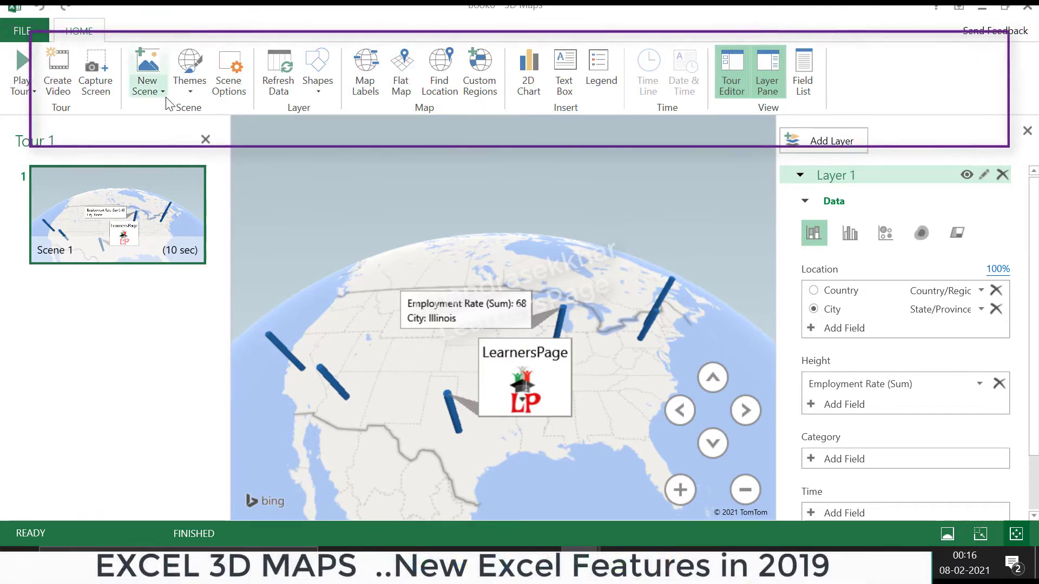
# Apply the satellite imagery theme and rotate North America into view
pyautogui.click(188, 85)
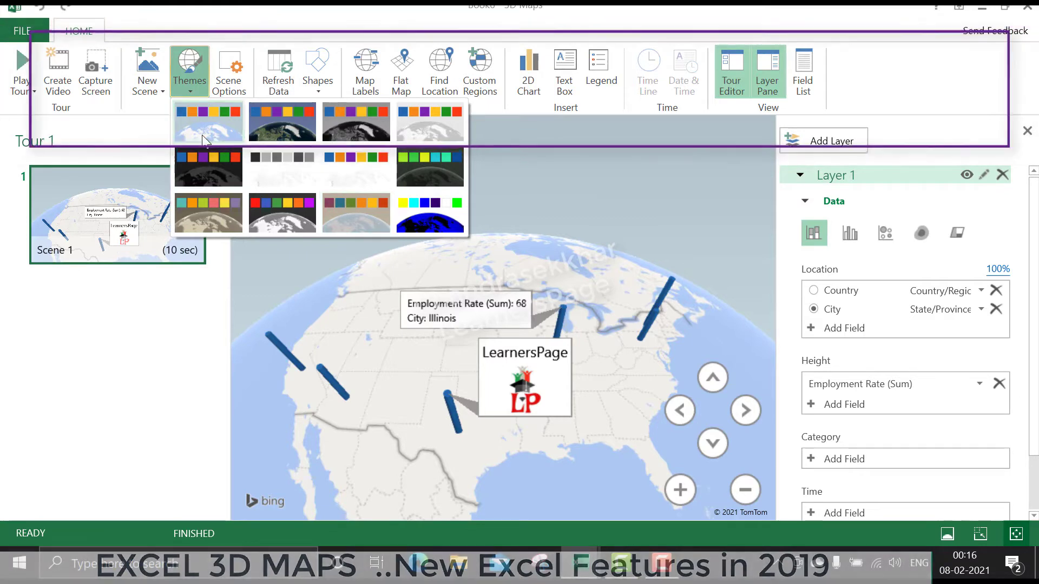
pyautogui.click(282, 131)
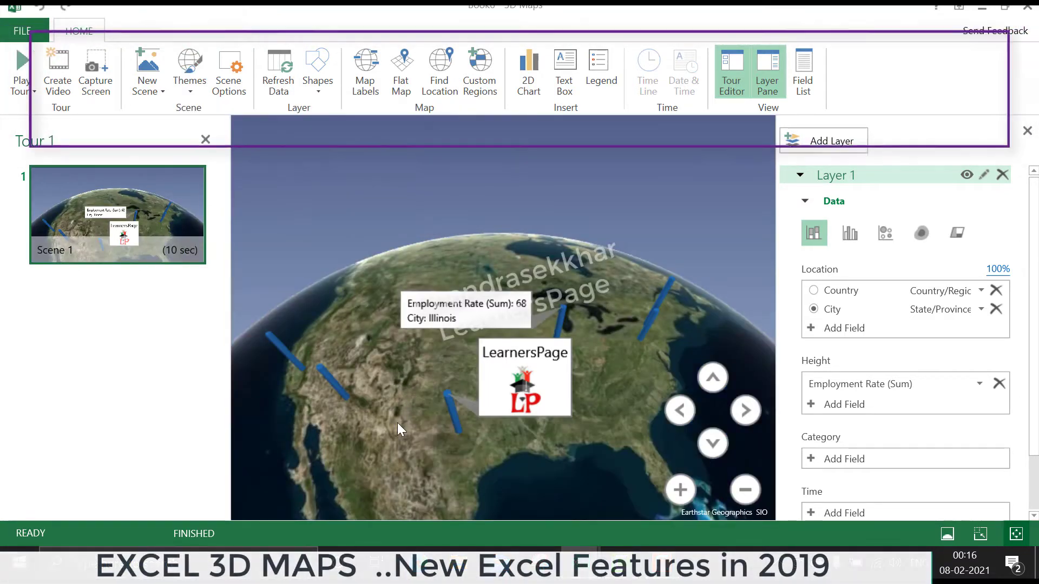
pyautogui.moveTo(397, 423)
pyautogui.mouseDown()
pyautogui.moveTo(391, 290)
pyautogui.moveTo(459, 417)
pyautogui.moveTo(446, 448)
pyautogui.moveTo(362, 465)
pyautogui.moveTo(370, 449)
pyautogui.moveTo(421, 439)
pyautogui.mouseUp()
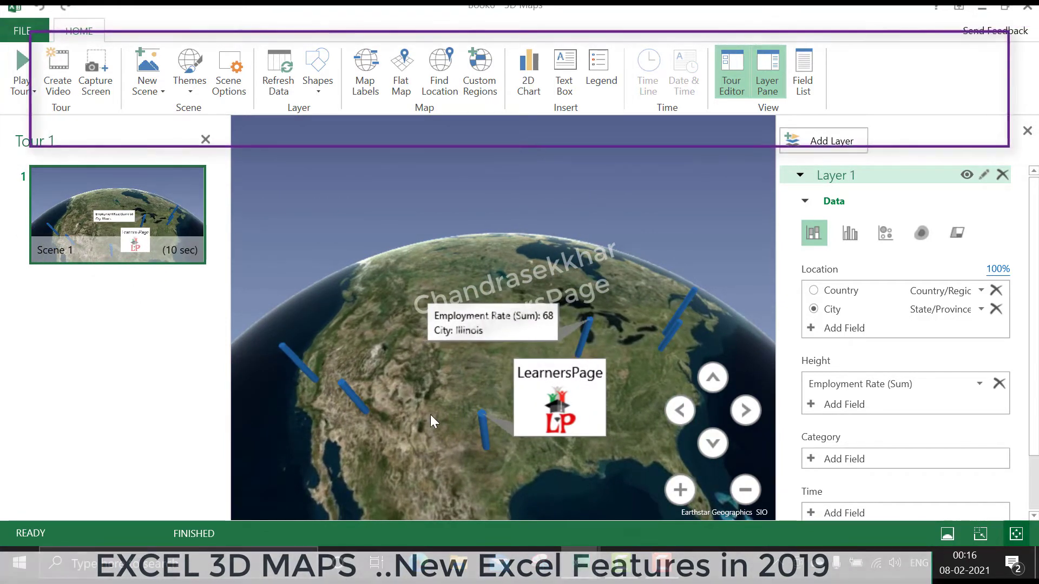
# In Scene Options, set the duration to 5 seconds and the scene name to 1
pyautogui.moveTo(117, 215)
pyautogui.click(166, 250)
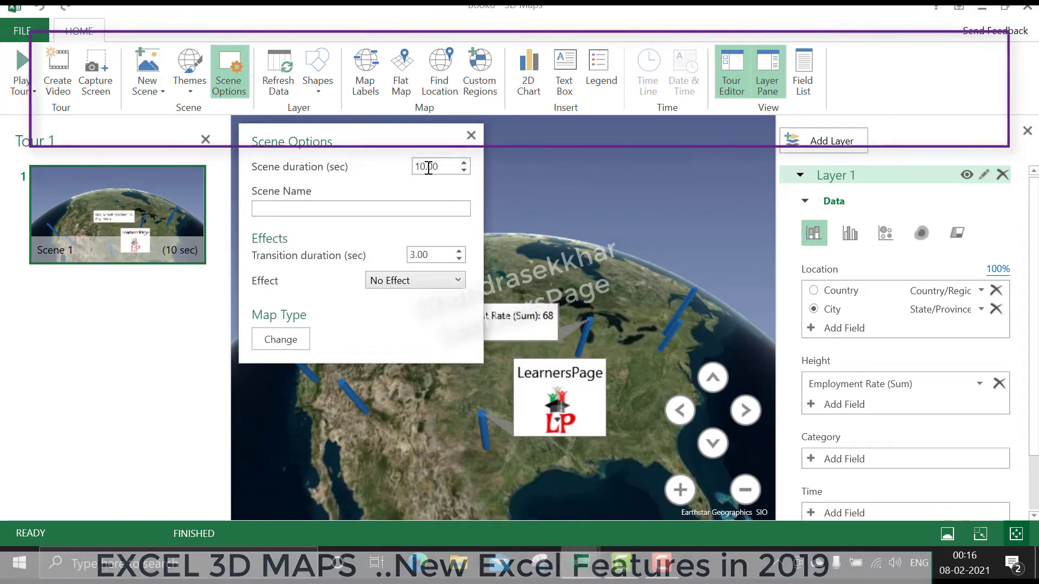
pyautogui.click(439, 167)
pyautogui.press('BackSpace')
pyautogui.press('BackSpace')
pyautogui.press('BackSpace')
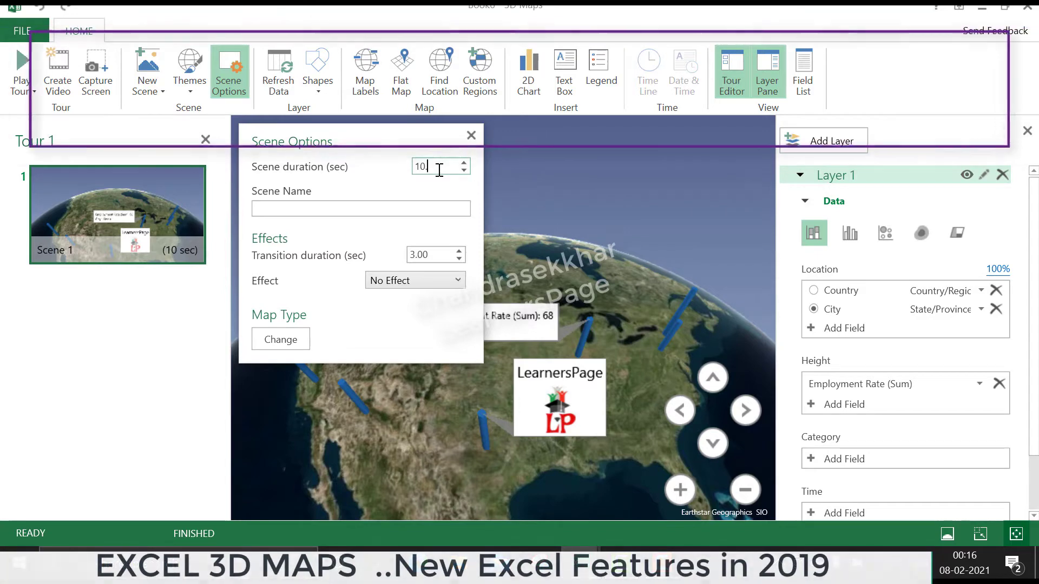
pyautogui.press('BackSpace')
pyautogui.press('BackSpace')
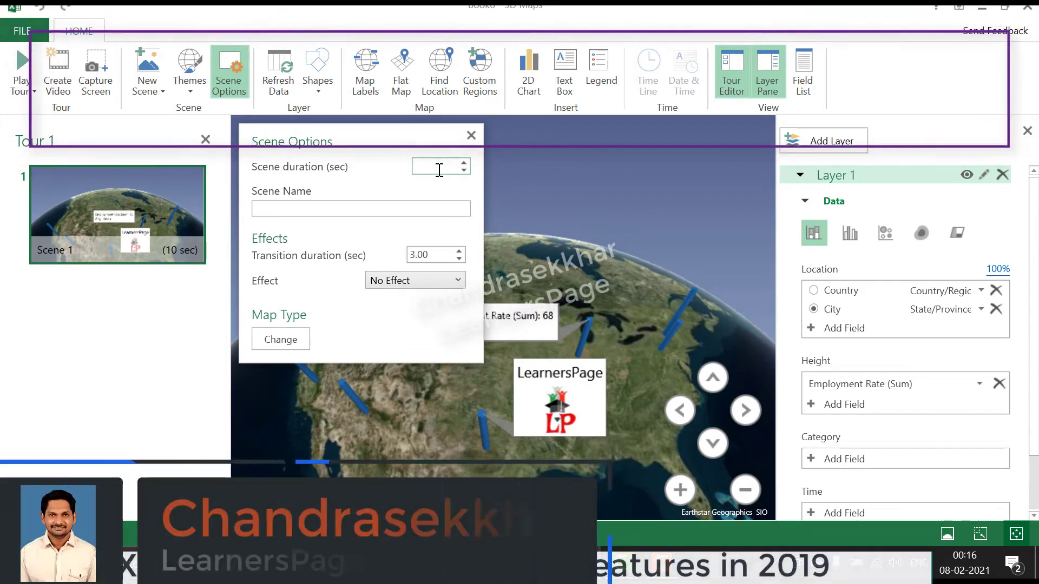
pyautogui.write('5')
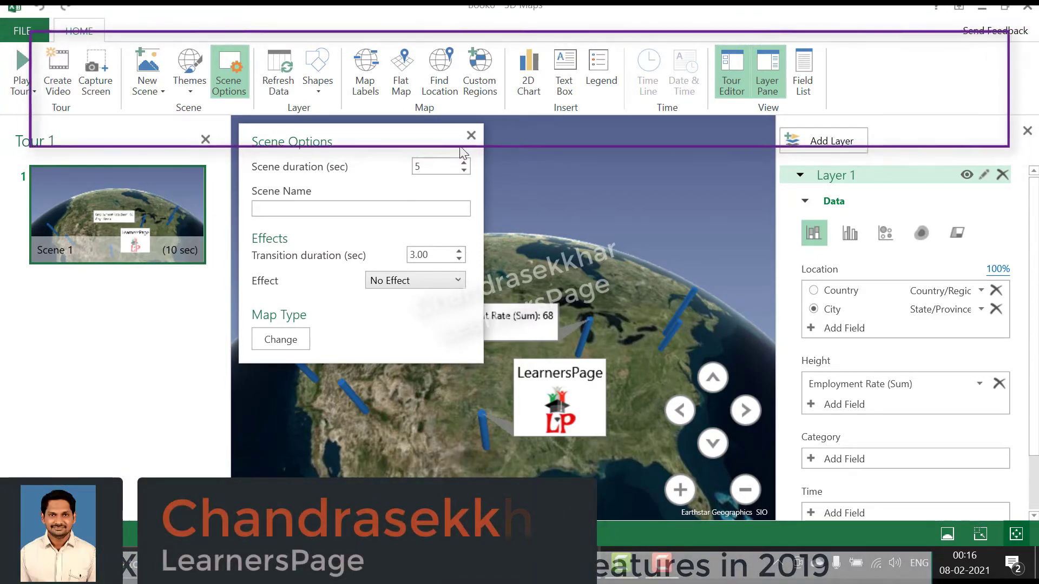
pyautogui.click(399, 210)
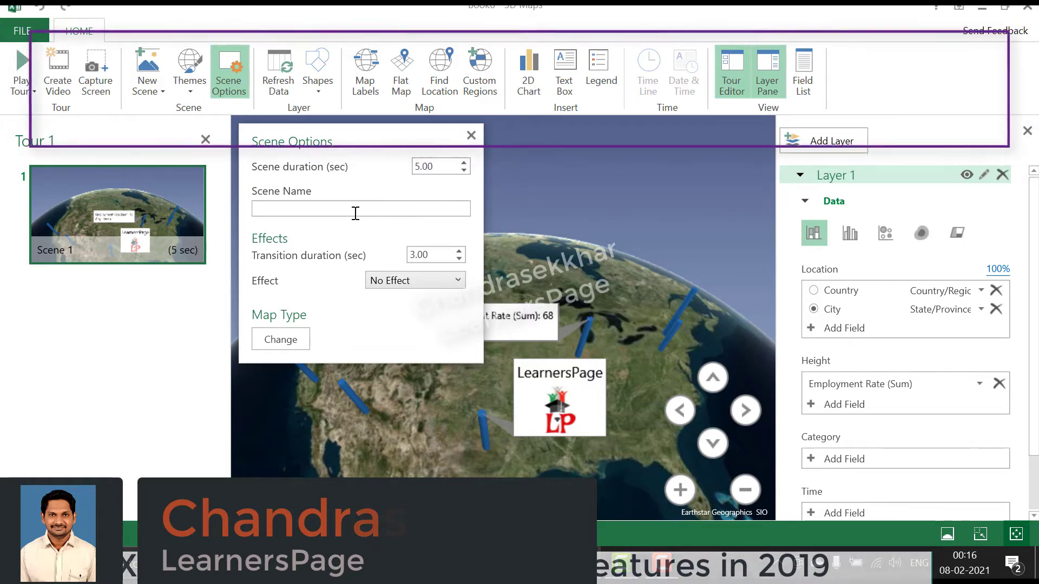
pyautogui.write('1')
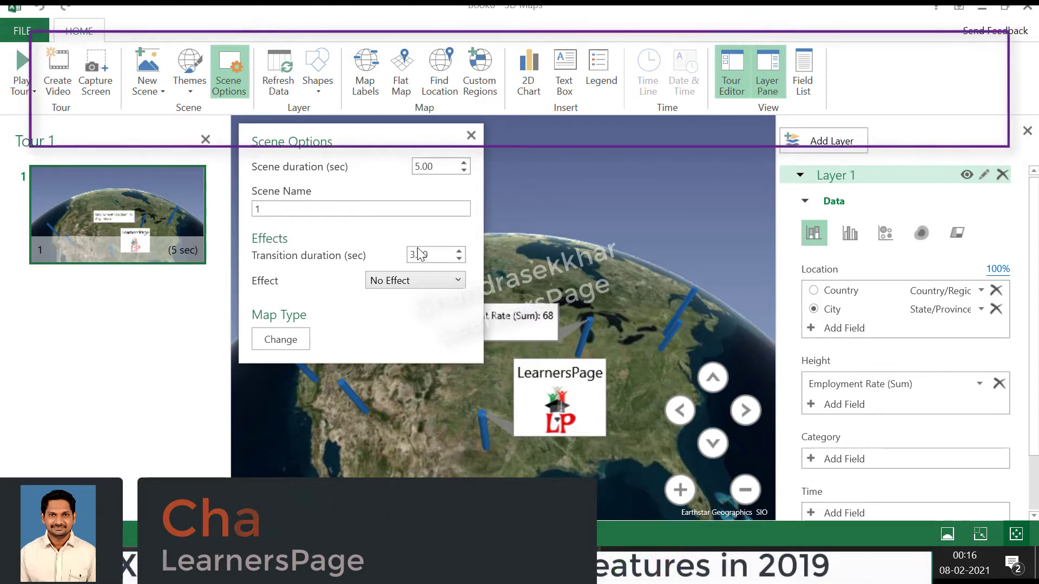
pyautogui.click(470, 136)
pyautogui.moveTo(118, 214)
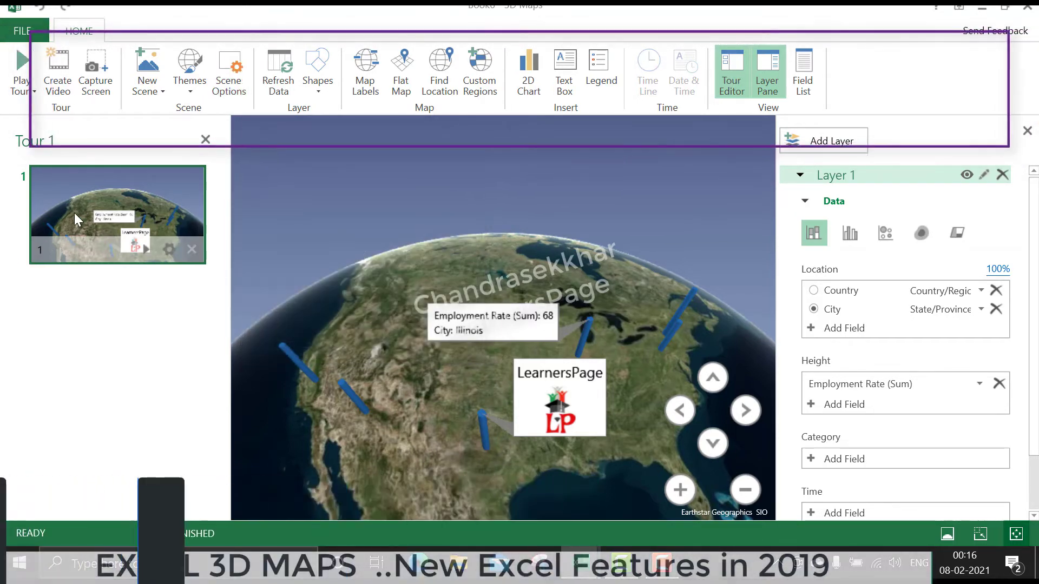
pyautogui.click(28, 85)
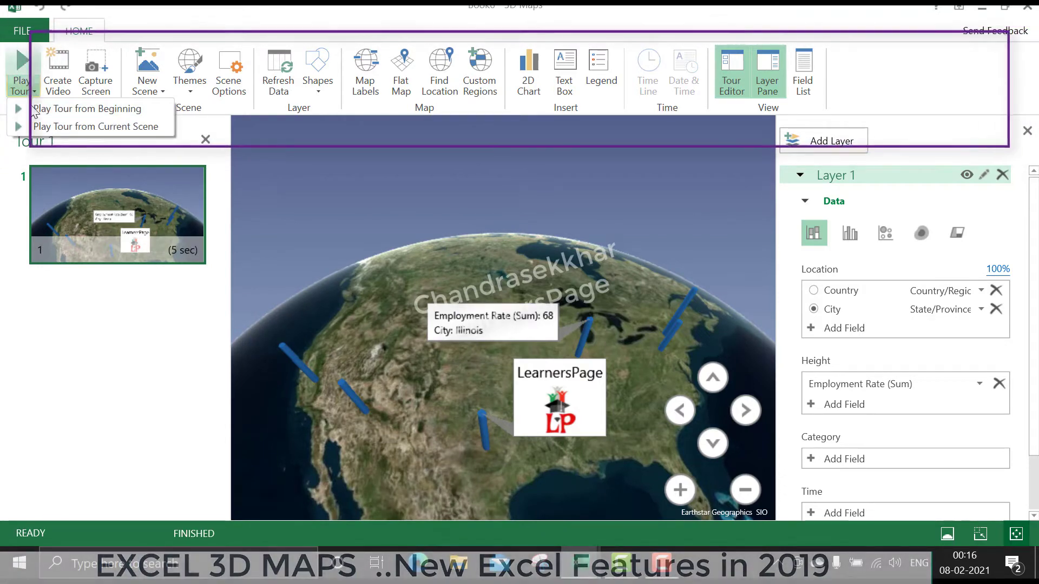
pyautogui.click(104, 201)
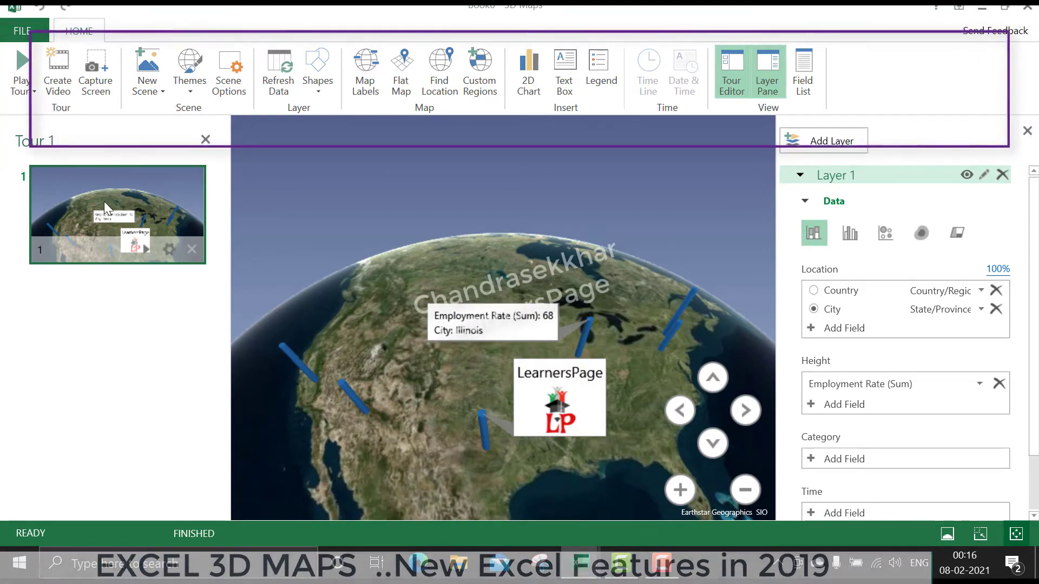
pyautogui.click(142, 249)
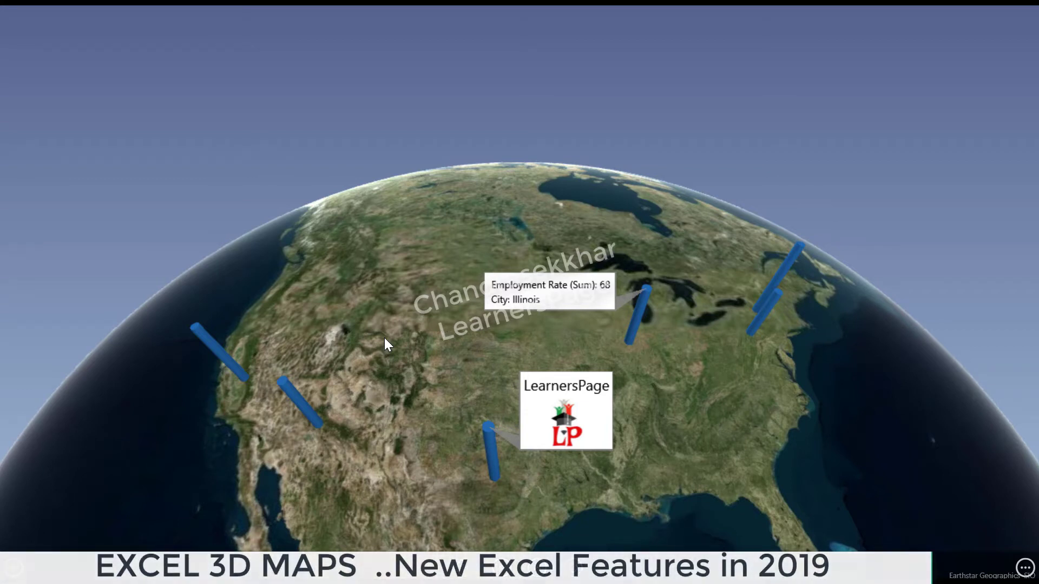
pyautogui.press('Escape')
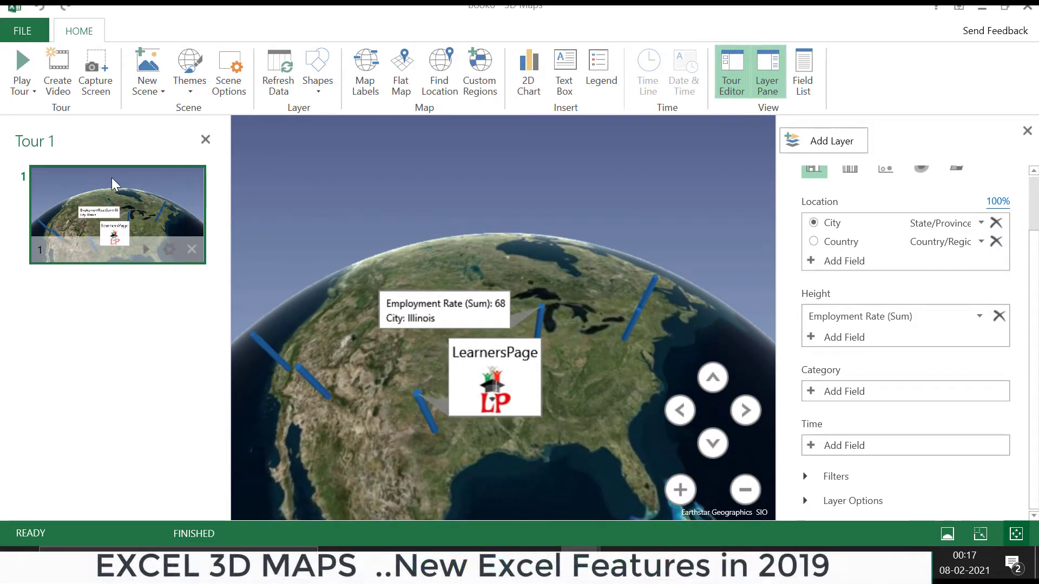
# Add a second scene copied from Scene 1 and select it
pyautogui.click(140, 88)
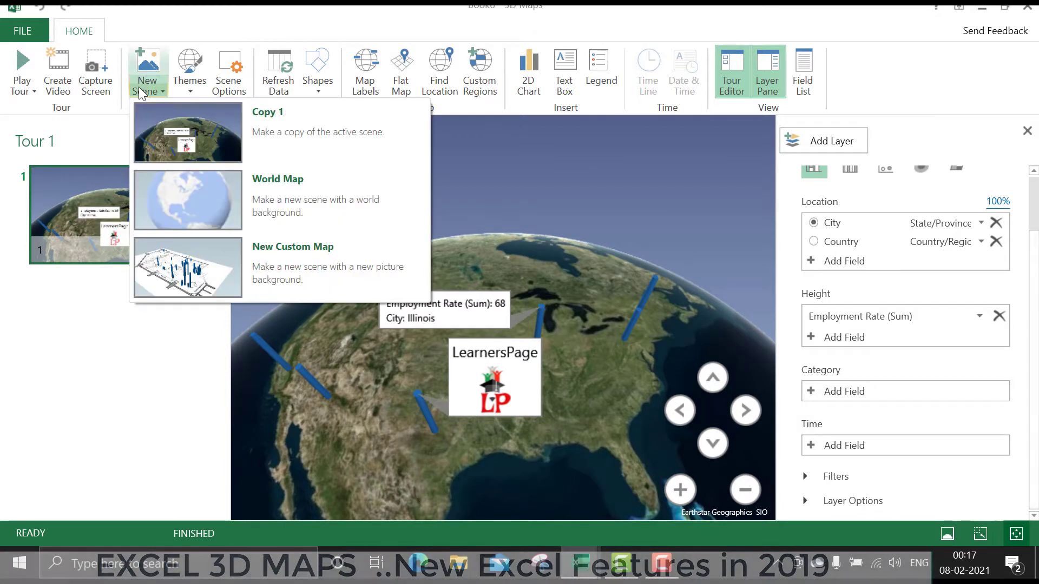
pyautogui.click(234, 143)
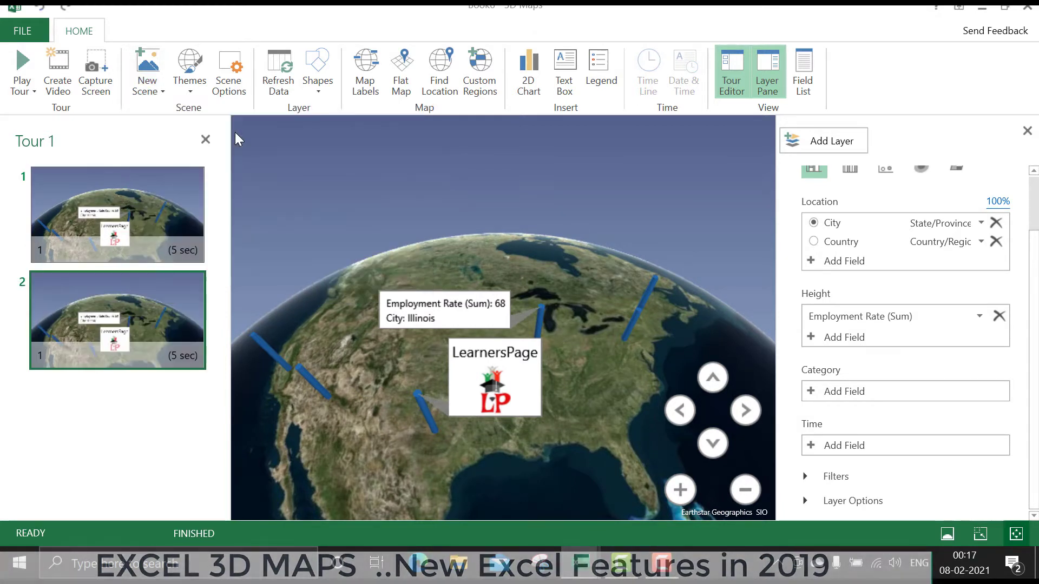
pyautogui.click(92, 320)
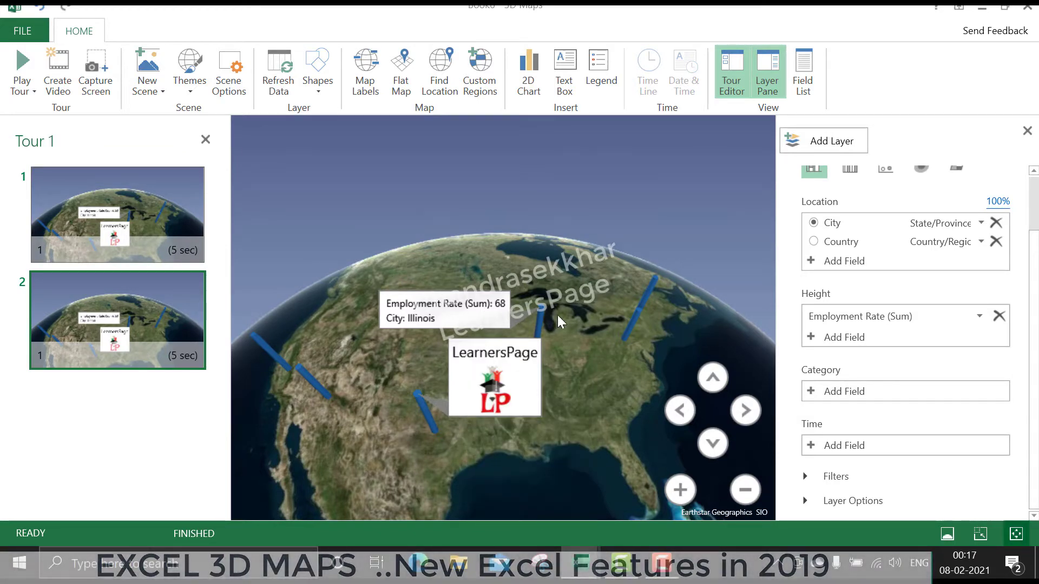
# Turn on Map Labels and frame the globe on Texas and the southern US columns
pyautogui.moveTo(557, 315); pyautogui.dragTo(608, 317)
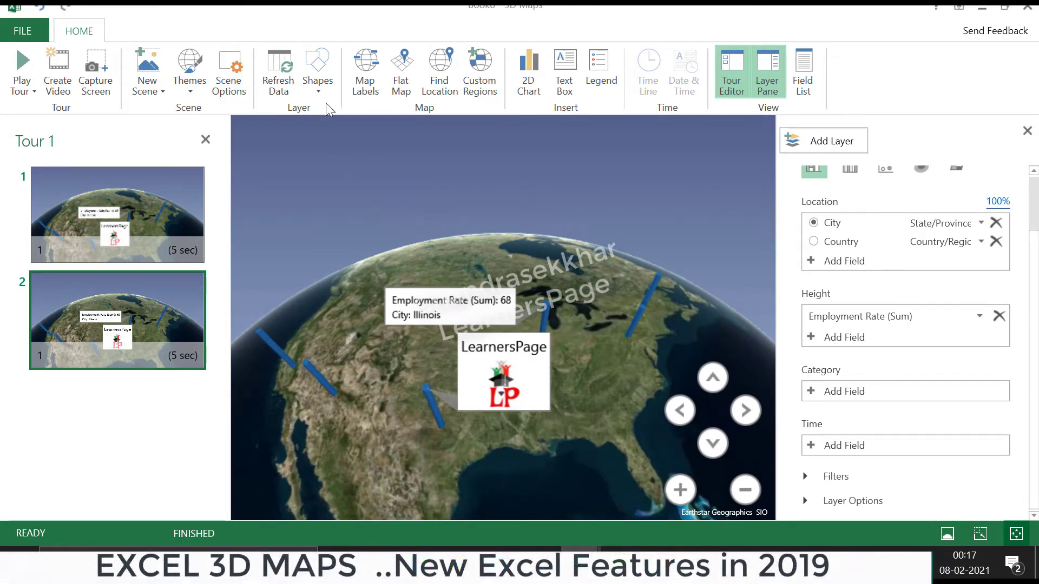
pyautogui.click(361, 95)
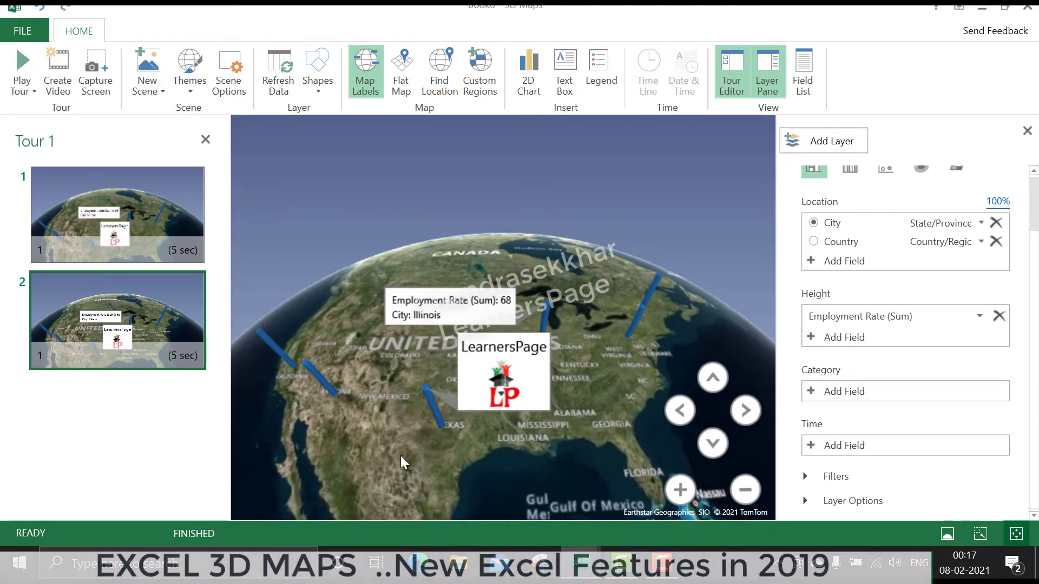
pyautogui.moveTo(400, 456); pyautogui.dragTo(433, 413)
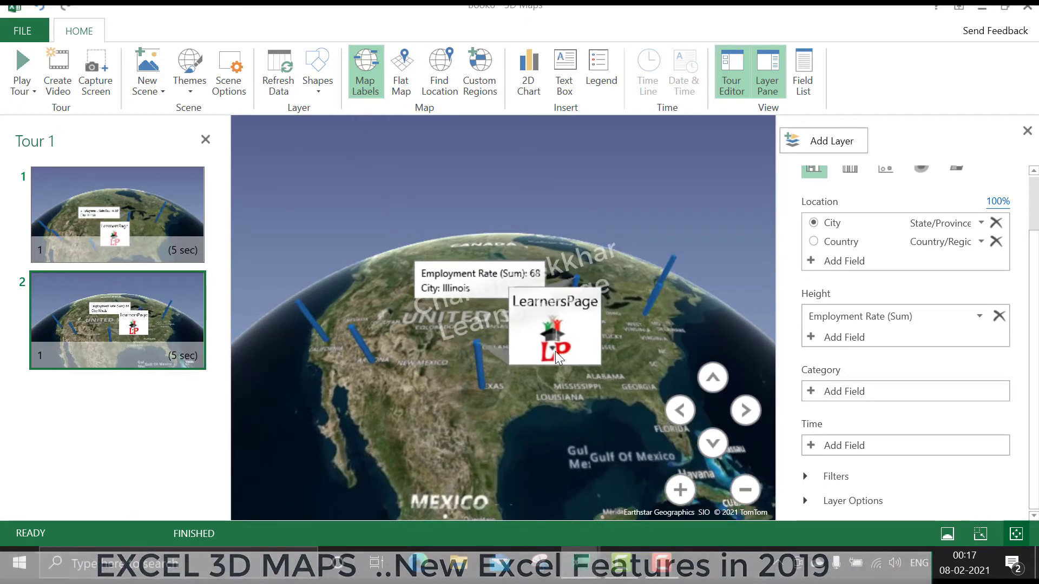
pyautogui.scroll(5, 580, 366)
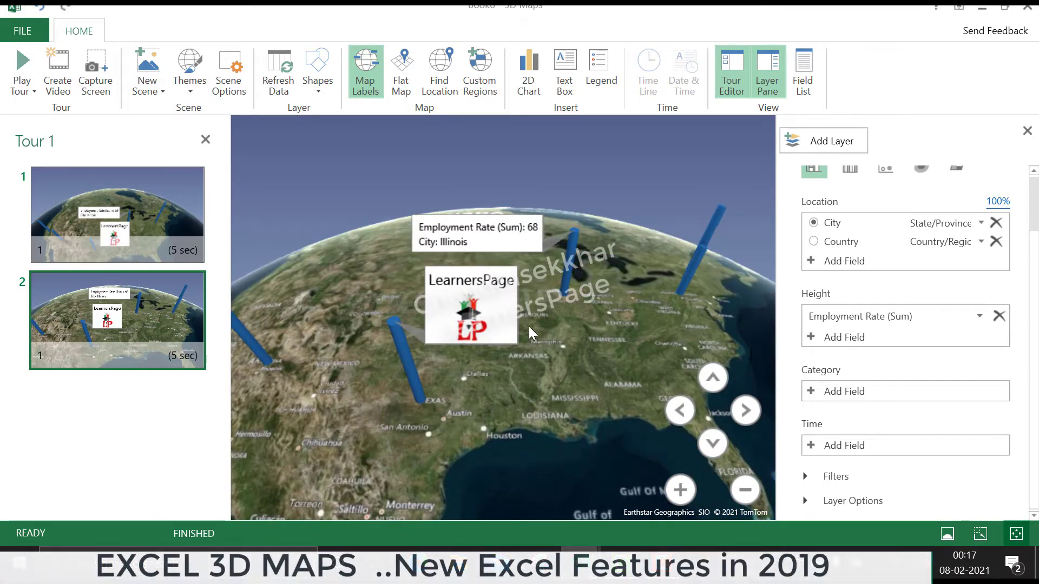
pyautogui.click(505, 325)
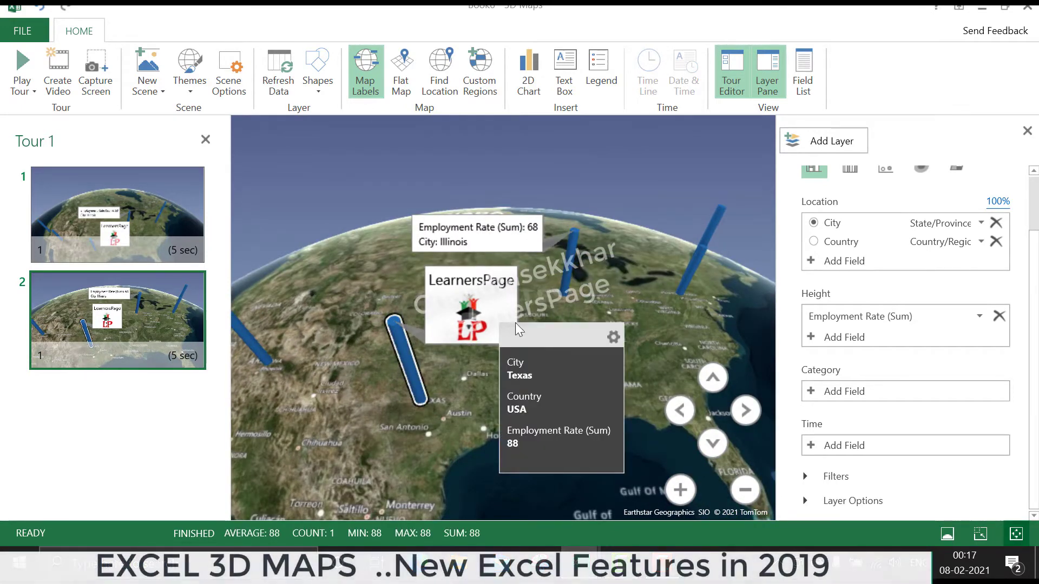
pyautogui.moveTo(526, 407); pyautogui.dragTo(705, 459)
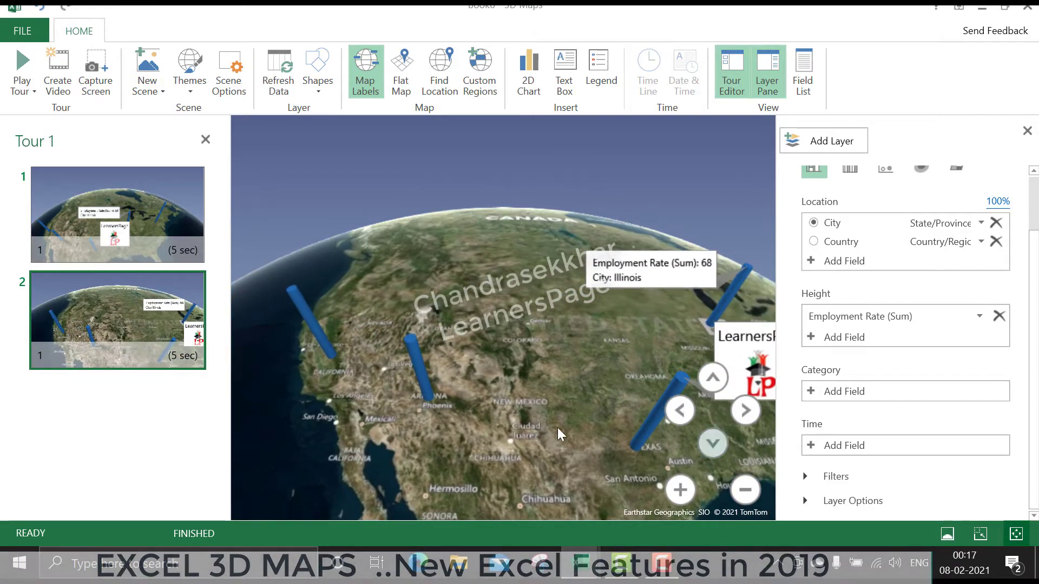
pyautogui.moveTo(558, 428)
pyautogui.mouseDown()
pyautogui.moveTo(527, 301)
pyautogui.moveTo(487, 429)
pyautogui.moveTo(433, 394)
pyautogui.mouseUp()
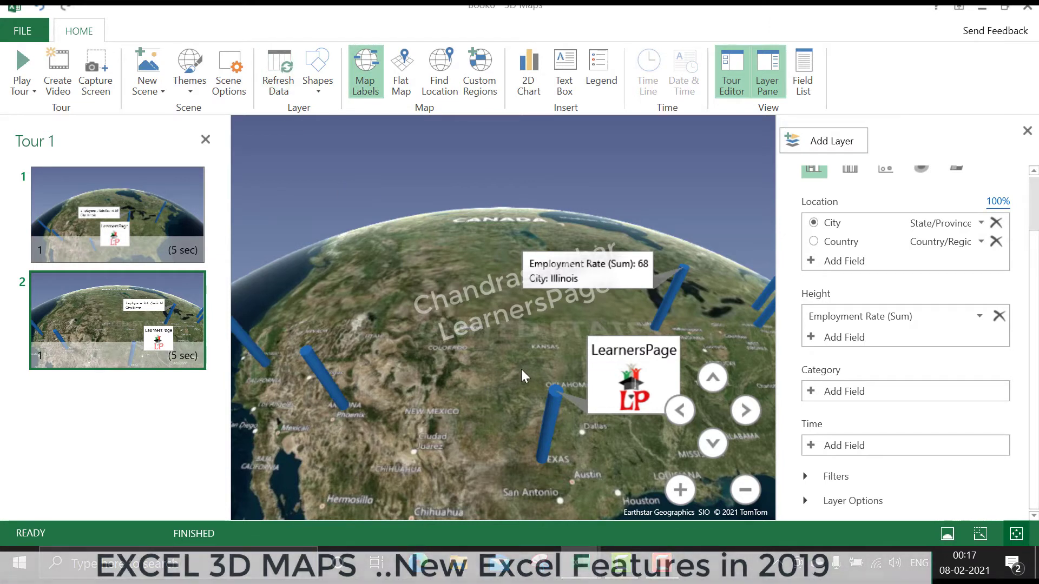
# Give scene 2 the light grey theme with red columns, add a World Map scene 3, then reselect scene 2
pyautogui.click(200, 88)
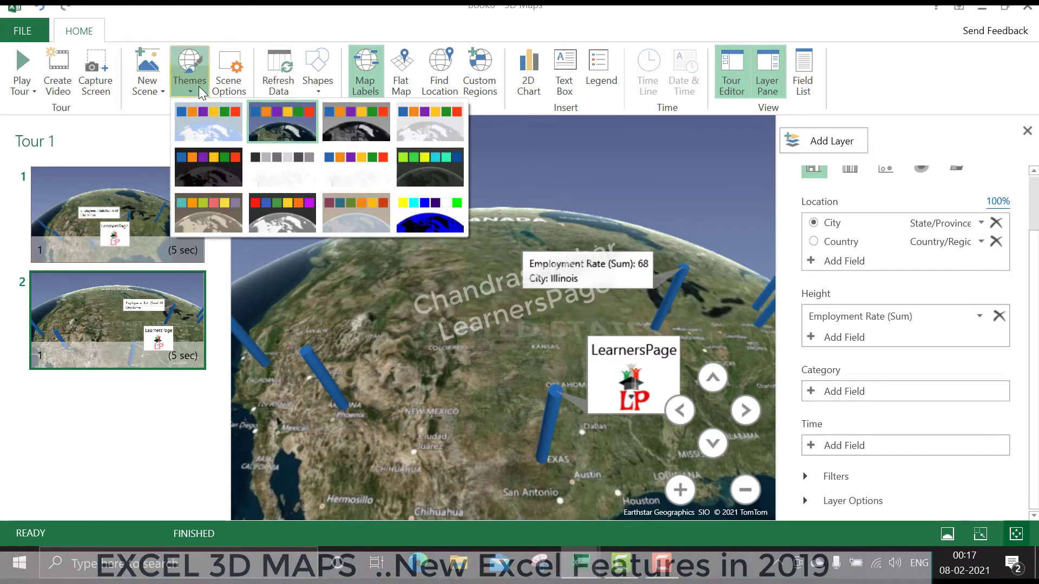
pyautogui.click(275, 214)
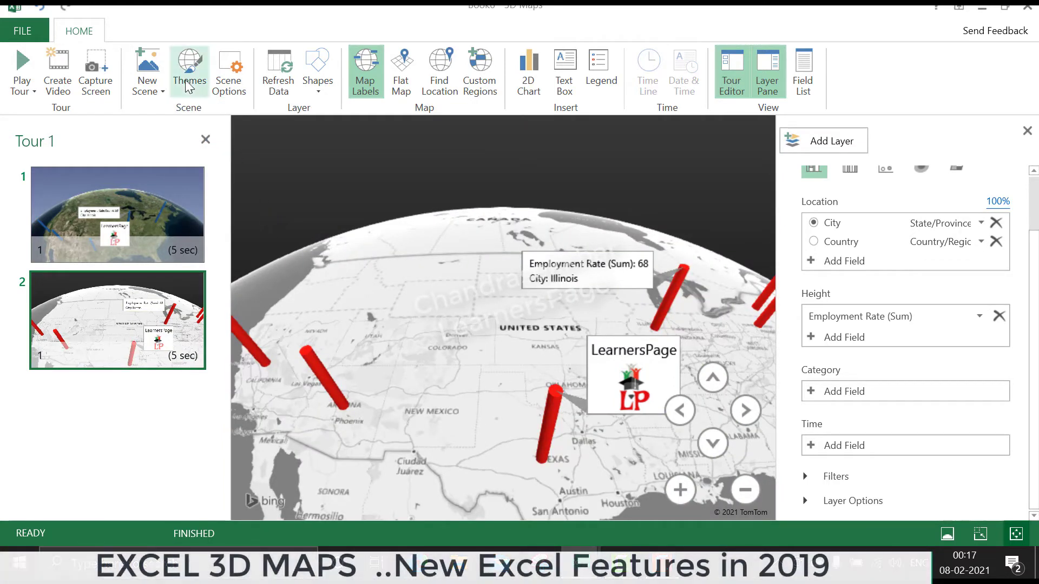
pyautogui.click(162, 93)
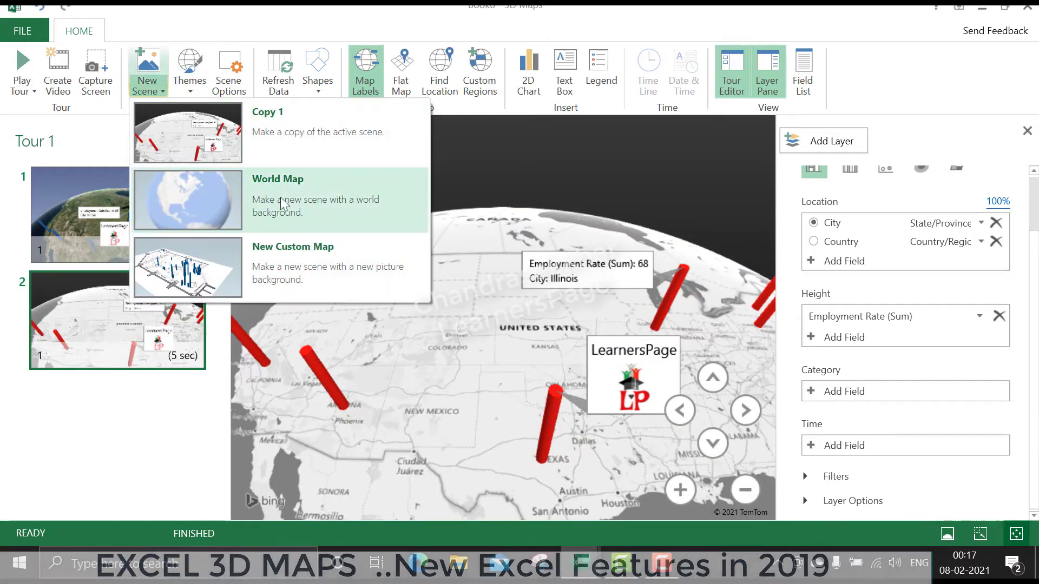
pyautogui.click(244, 193)
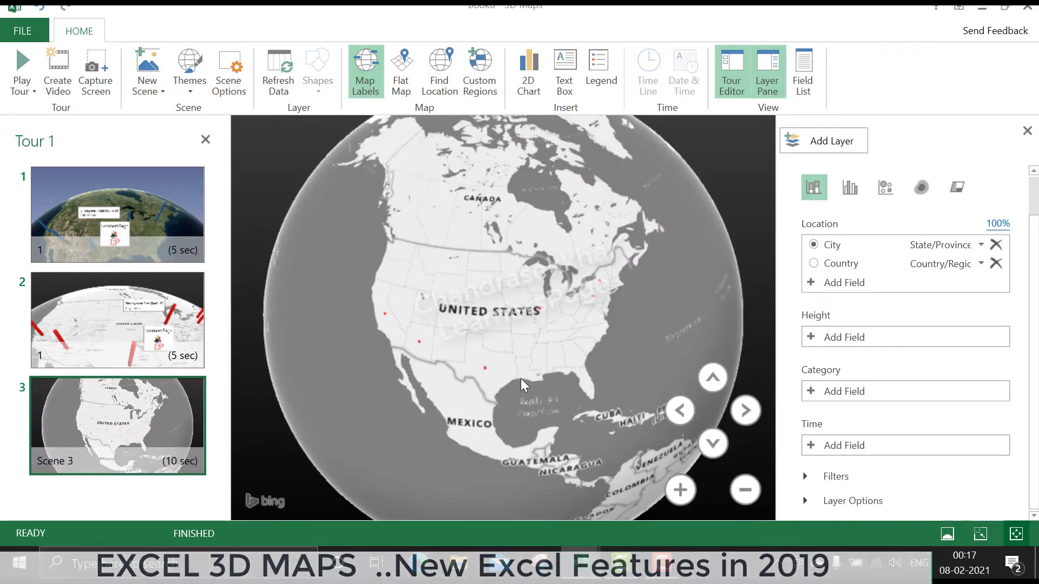
pyautogui.moveTo(480, 356)
pyautogui.mouseDown()
pyautogui.moveTo(543, 367)
pyautogui.moveTo(479, 426)
pyautogui.moveTo(520, 453)
pyautogui.moveTo(511, 430)
pyautogui.mouseUp()
pyautogui.click(161, 363)
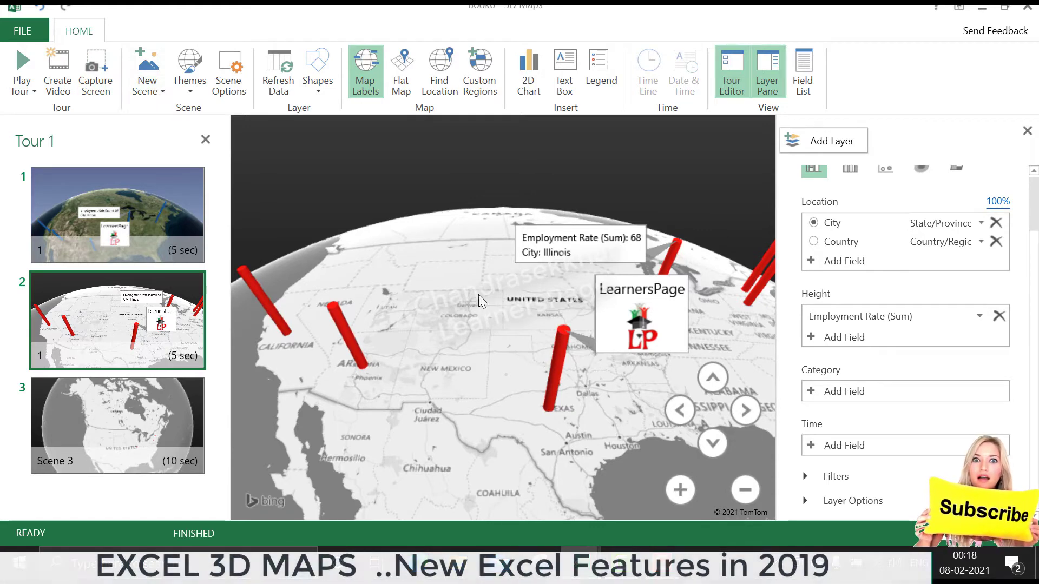
# Rotate scene 3's globe to North America and show the cities as a heat map
pyautogui.click(129, 403)
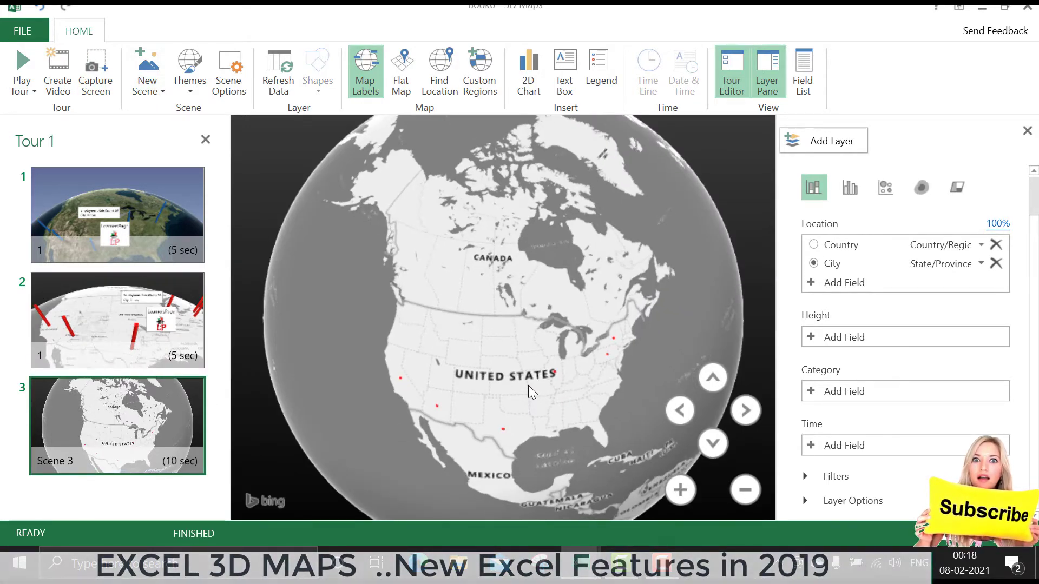
pyautogui.moveTo(548, 409); pyautogui.dragTo(528, 385)
pyautogui.click(922, 187)
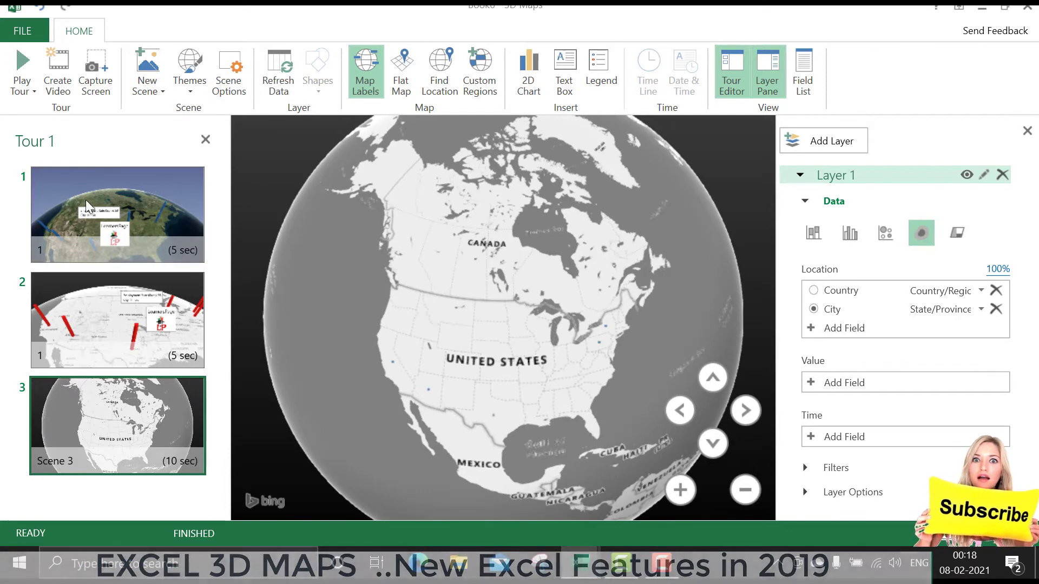
pyautogui.moveTo(117, 321)
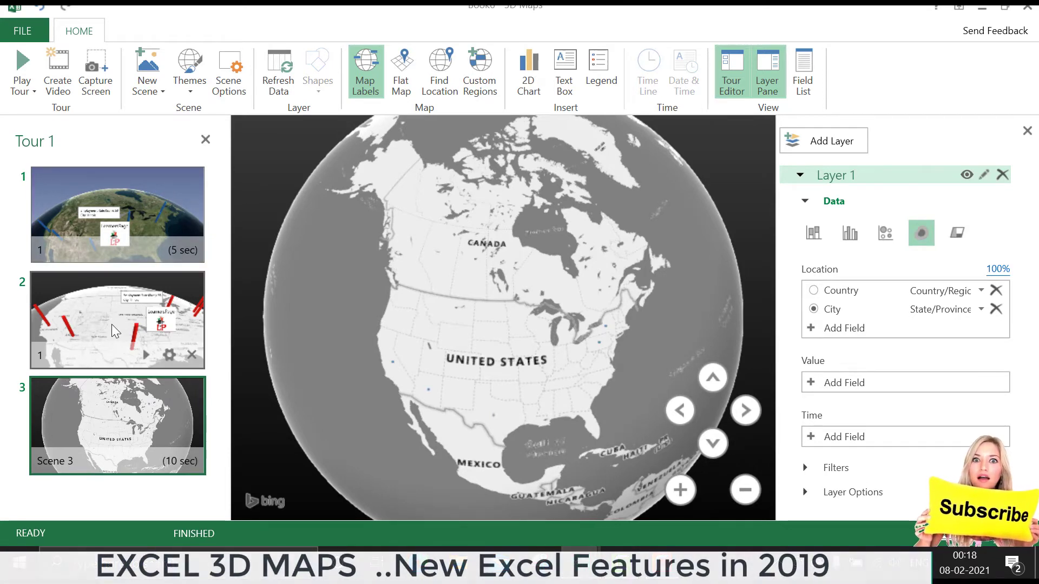
# Preview scenes 1 to 3, then play the tour from the first scene
pyautogui.click(103, 194)
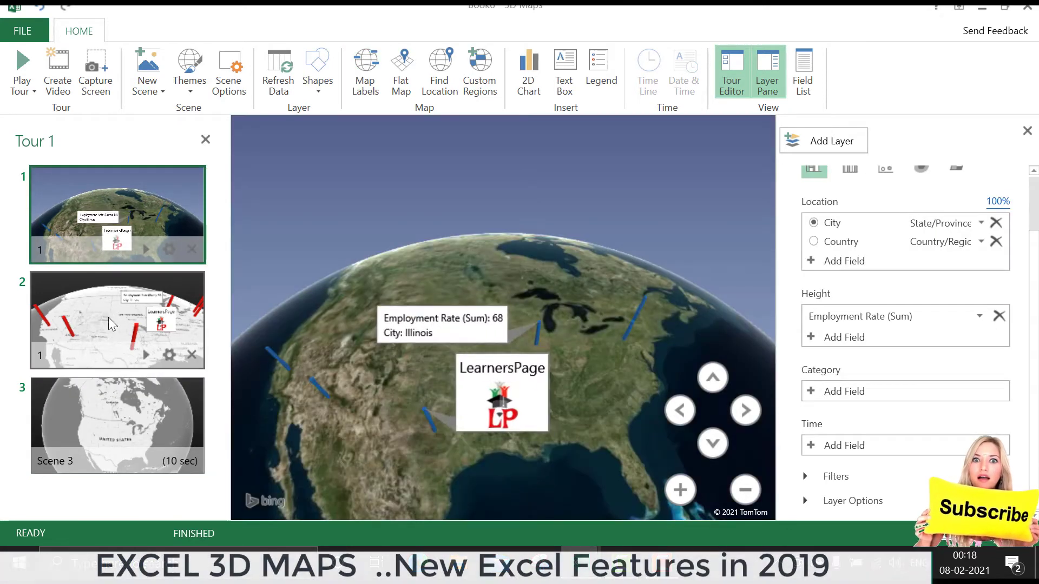
pyautogui.click(108, 317)
pyautogui.click(109, 414)
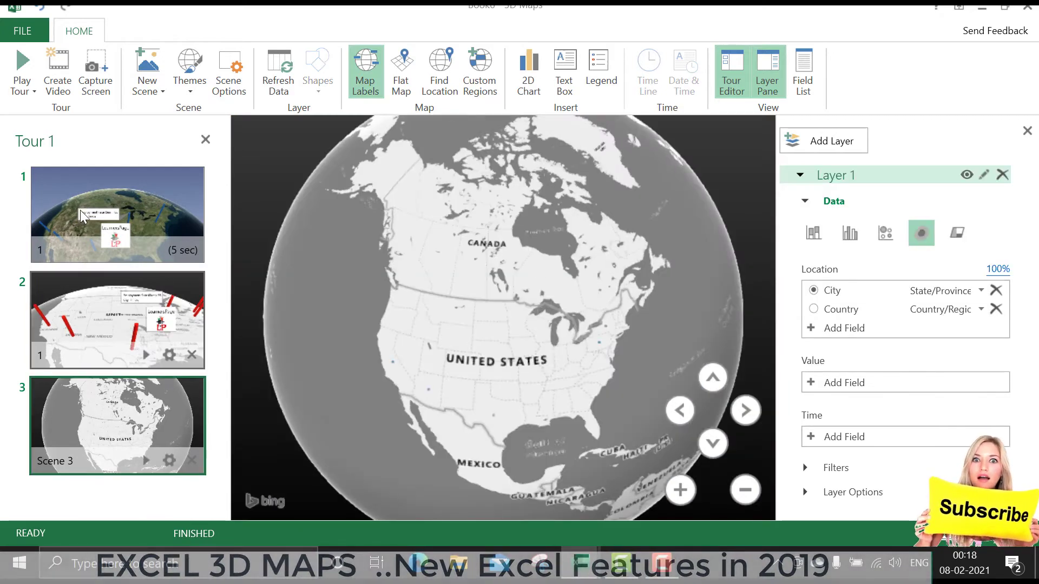
pyautogui.click(19, 81)
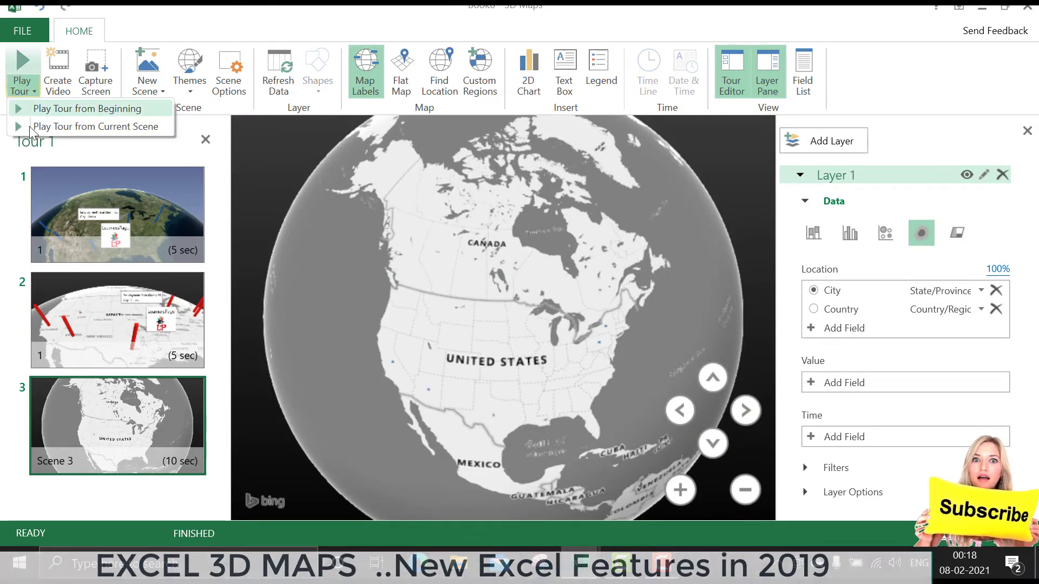
pyautogui.click(53, 209)
pyautogui.click(22, 65)
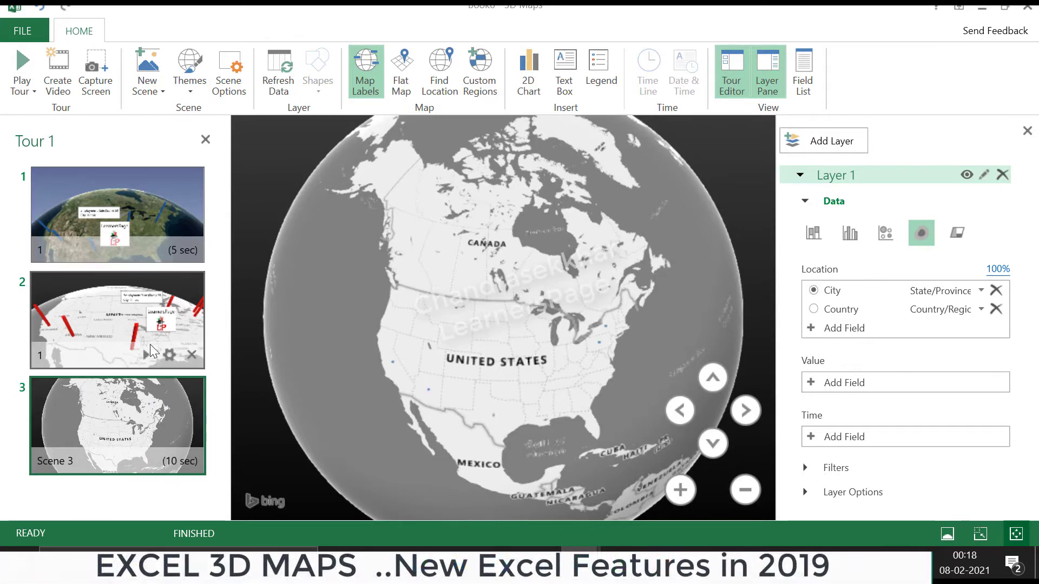
pyautogui.moveTo(577, 562)
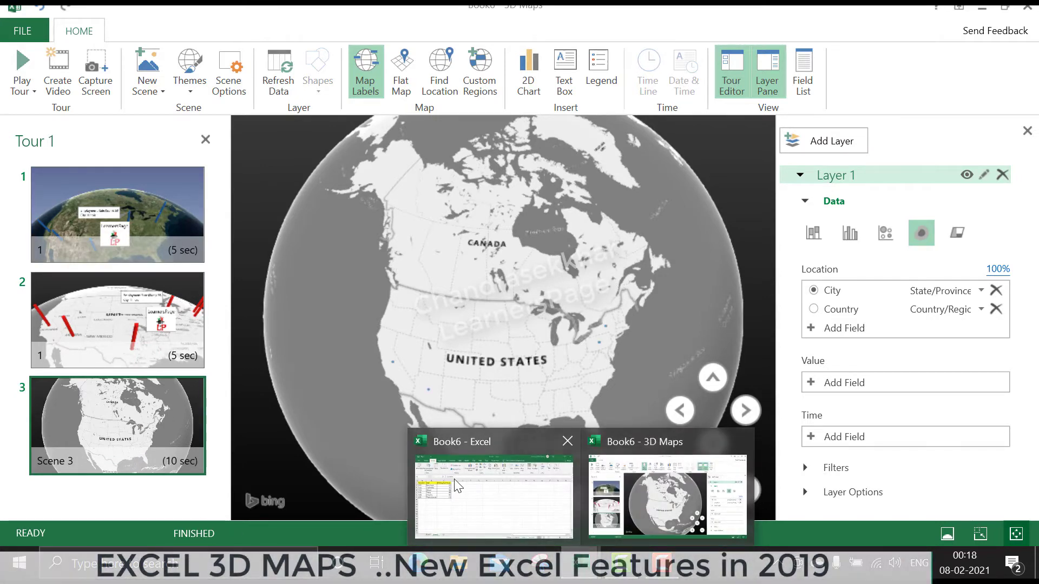
# On Sheet1, AutoFit columns B and D of the India metro-city table
pyautogui.click(458, 486)
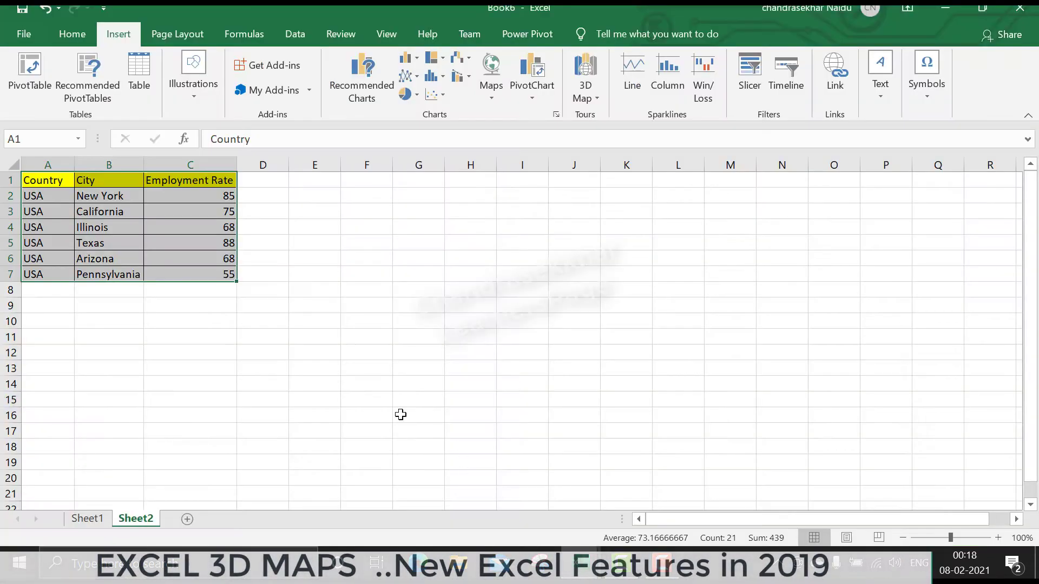
pyautogui.click(95, 520)
pyautogui.click(151, 385)
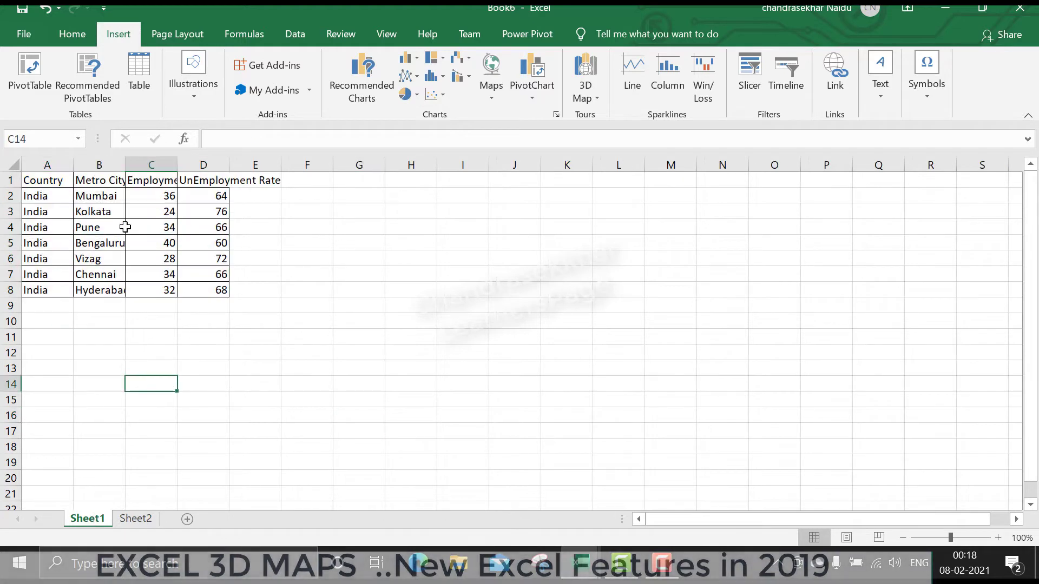
pyautogui.doubleClick(125, 165)
pyautogui.doubleClick(238, 163)
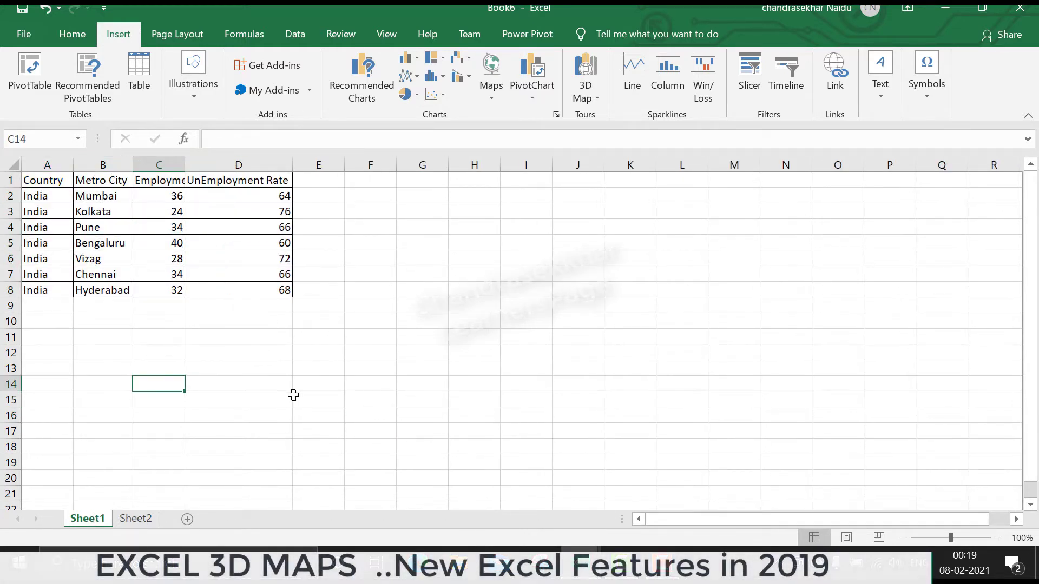
pyautogui.click(295, 394)
# Select A1:D8 and launch 3D Maps with a new tour, closing the Field List
pyautogui.moveTo(41, 181)
pyautogui.mouseDown()
pyautogui.moveTo(217, 264)
pyautogui.moveTo(236, 297)
pyautogui.mouseUp()
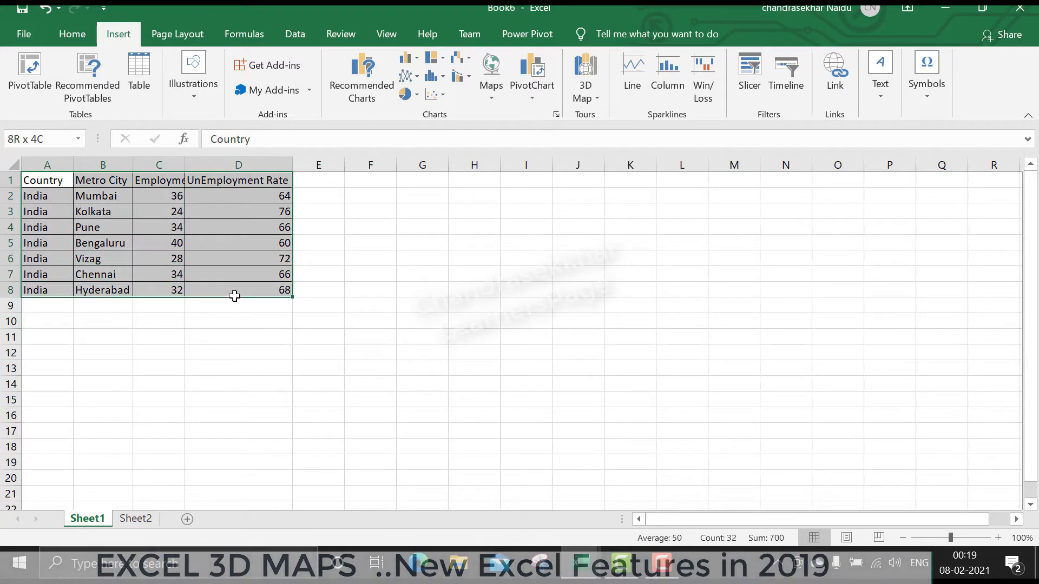
pyautogui.click(593, 101)
pyautogui.click(628, 118)
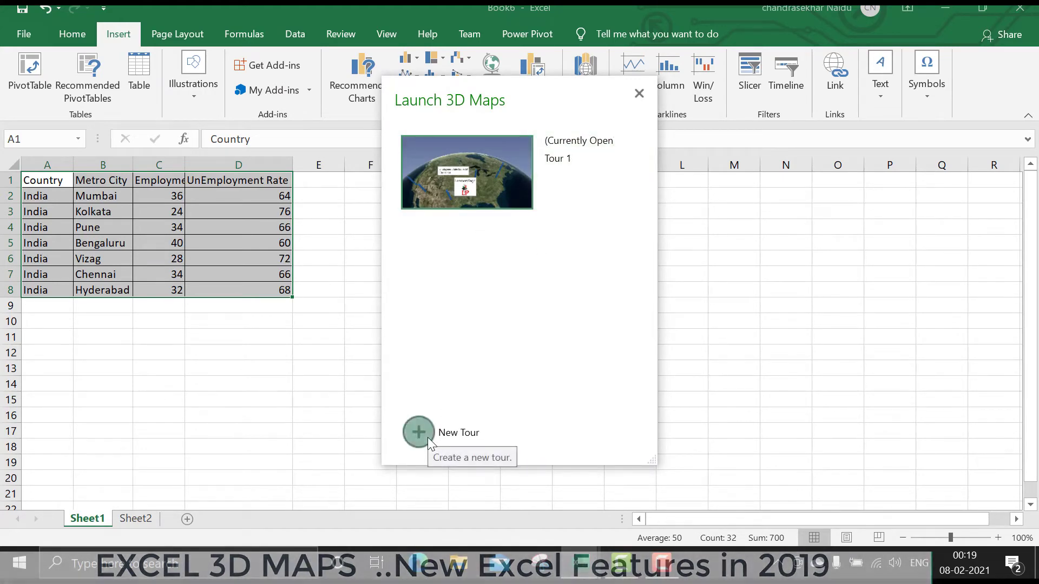
pyautogui.click(419, 433)
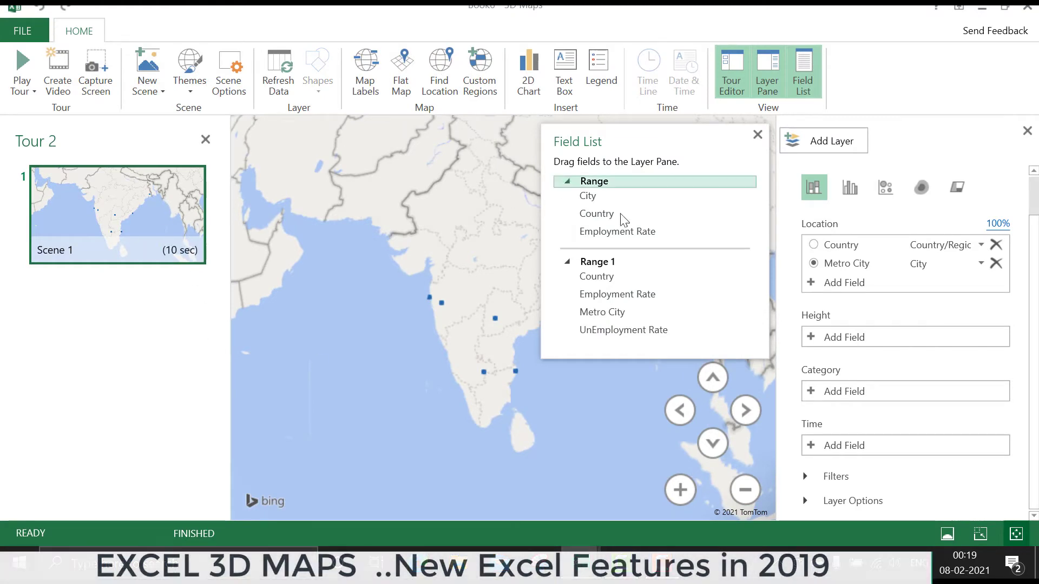
pyautogui.click(759, 139)
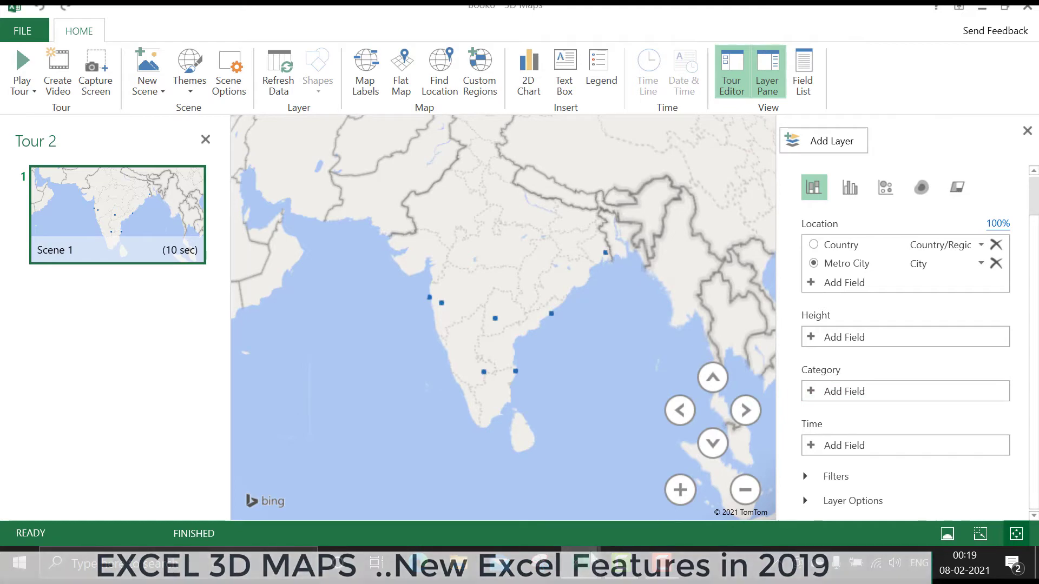
# Move the 3D Maps Tours notice box off the data and AutoFit column C
pyautogui.click(517, 523)
pyautogui.click(102, 274)
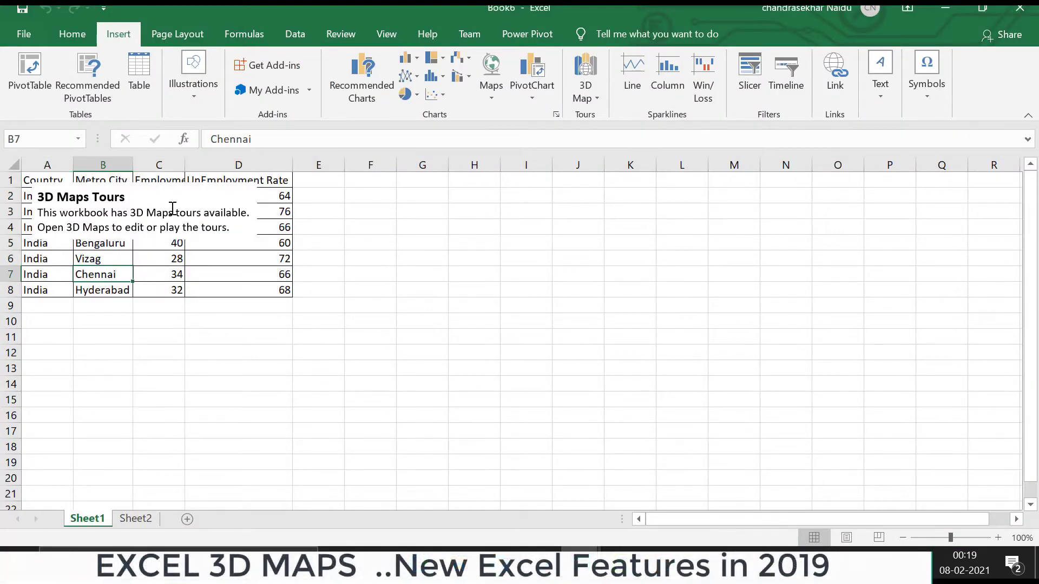
pyautogui.click(69, 196)
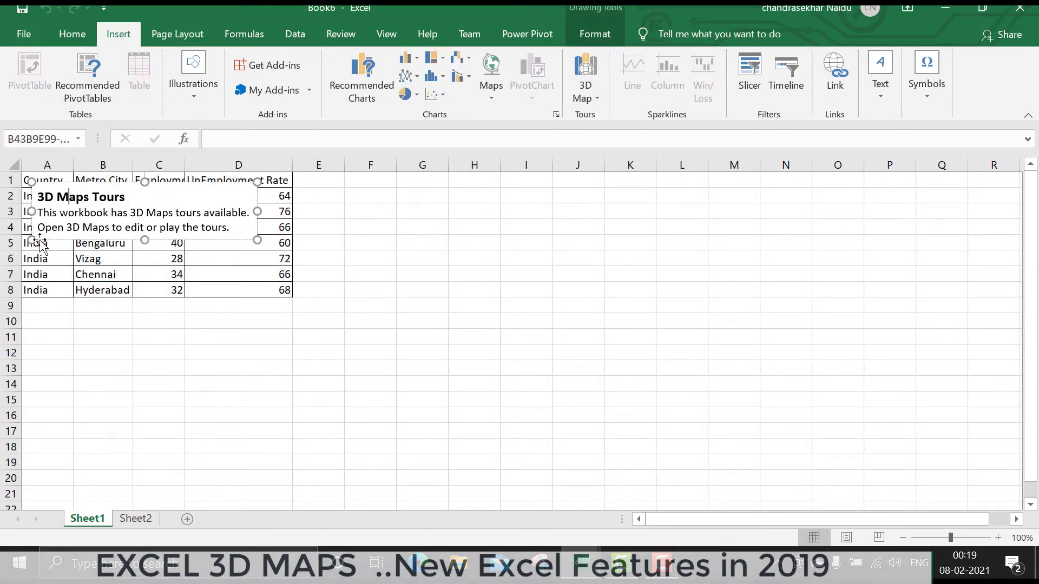
pyautogui.moveTo(42, 239); pyautogui.dragTo(538, 432)
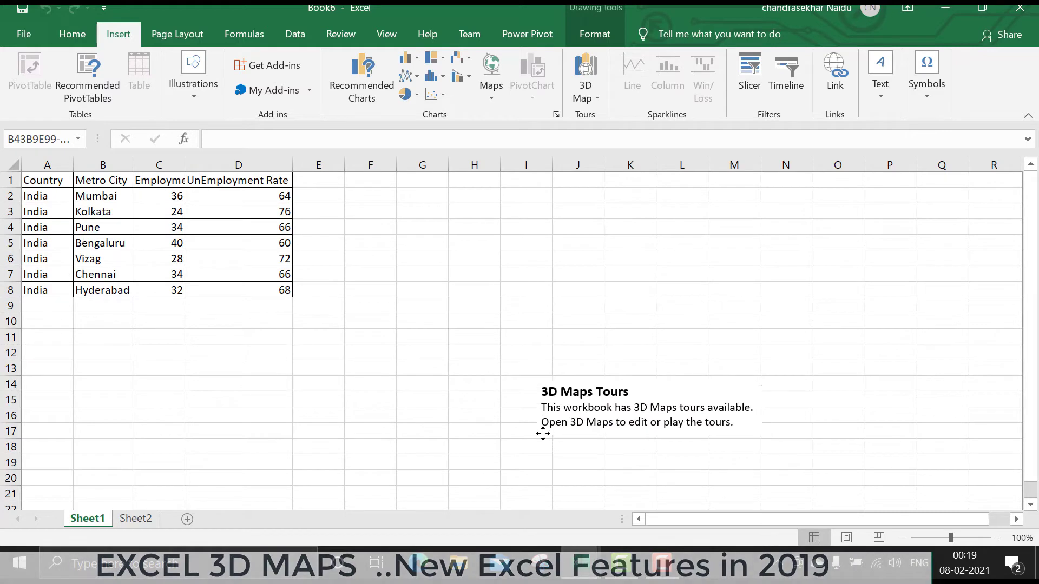
pyautogui.doubleClick(184, 164)
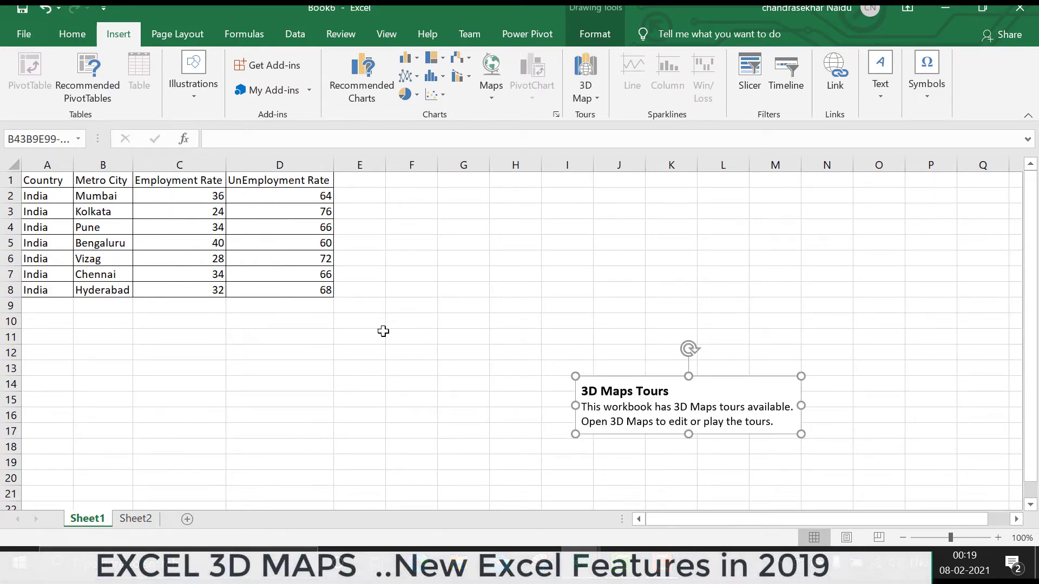
# Fill header row A1:D1 with yellow, then return to the 3D Maps window
pyautogui.moveTo(56, 182); pyautogui.dragTo(281, 180)
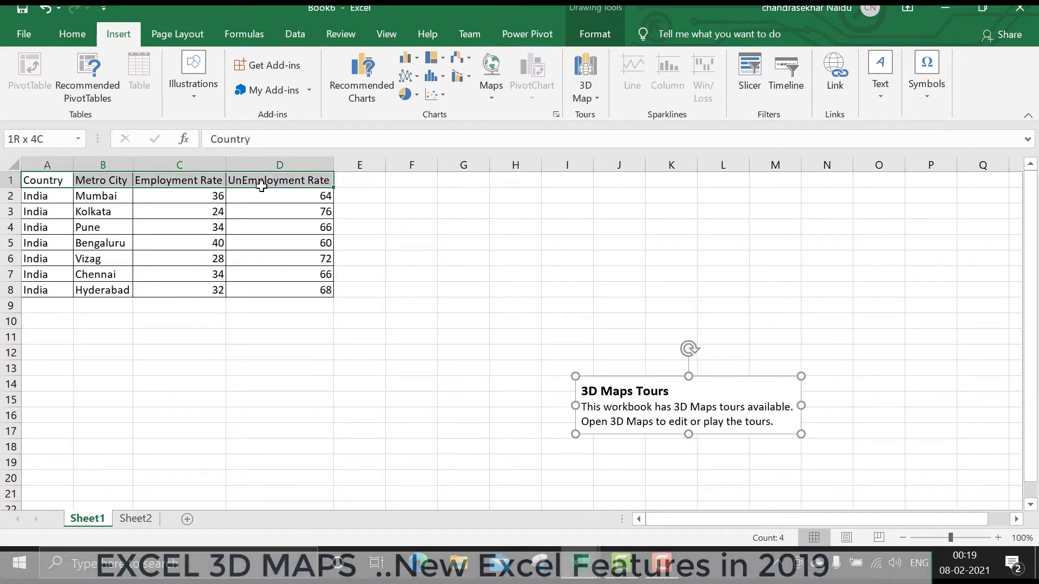
pyautogui.click(78, 35)
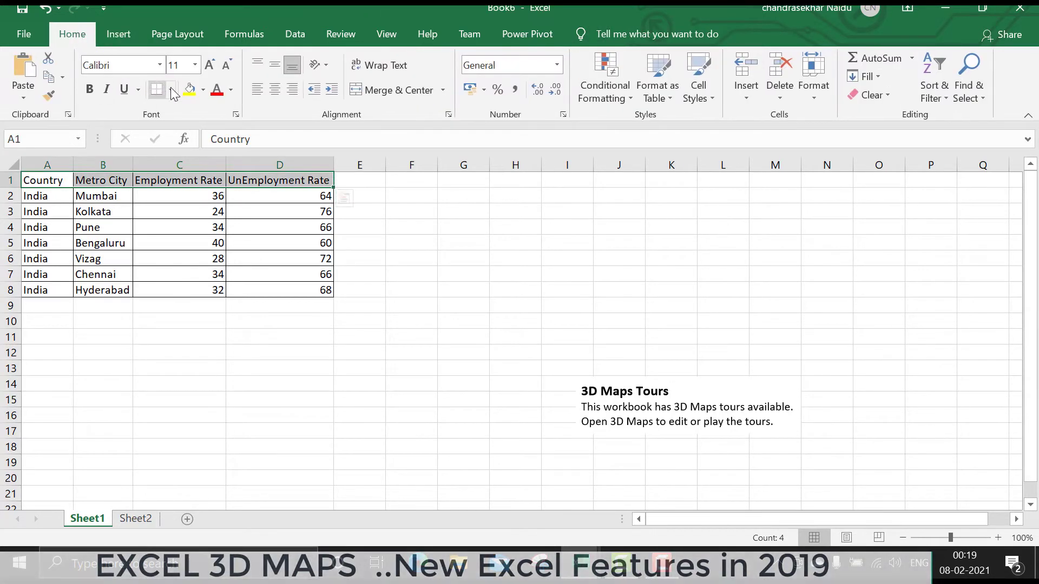
pyautogui.click(189, 89)
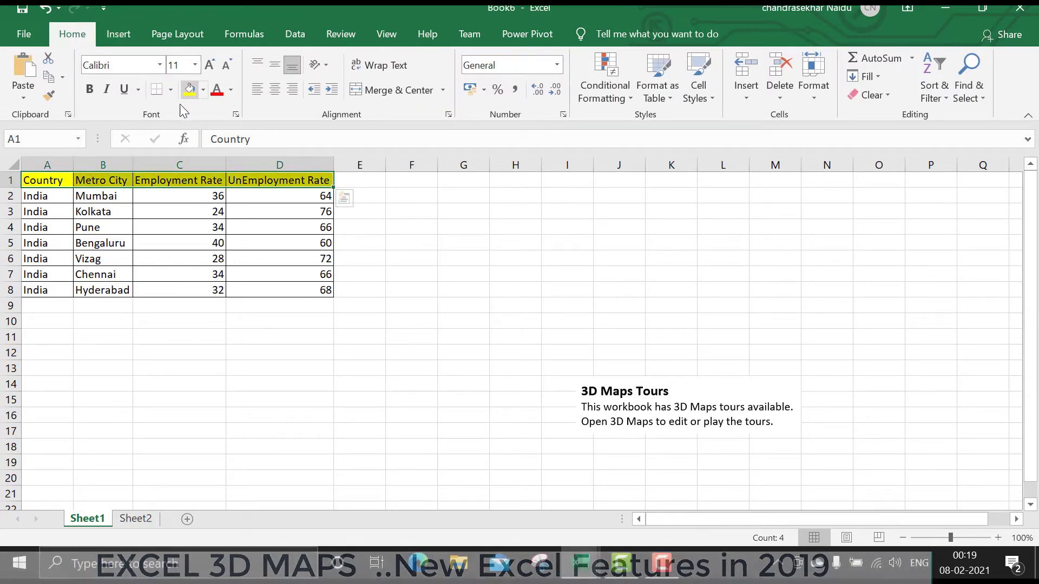
pyautogui.click(208, 304)
pyautogui.click(105, 273)
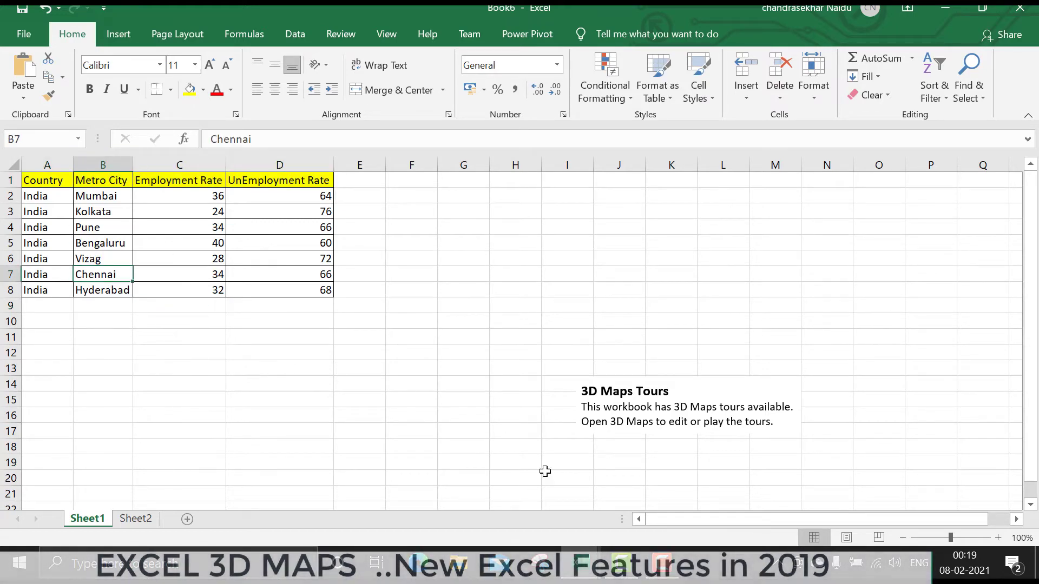
pyautogui.moveTo(576, 564)
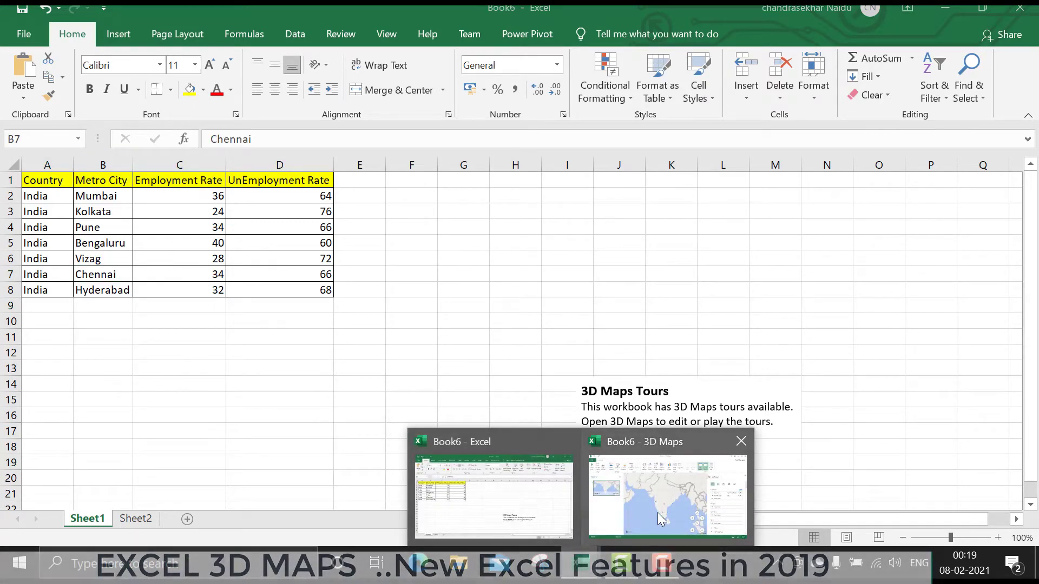
pyautogui.click(657, 512)
# Add Employment Rate and UnEmployment Rate as Layer 1's Height fields
pyautogui.moveTo(502, 261); pyautogui.dragTo(499, 266)
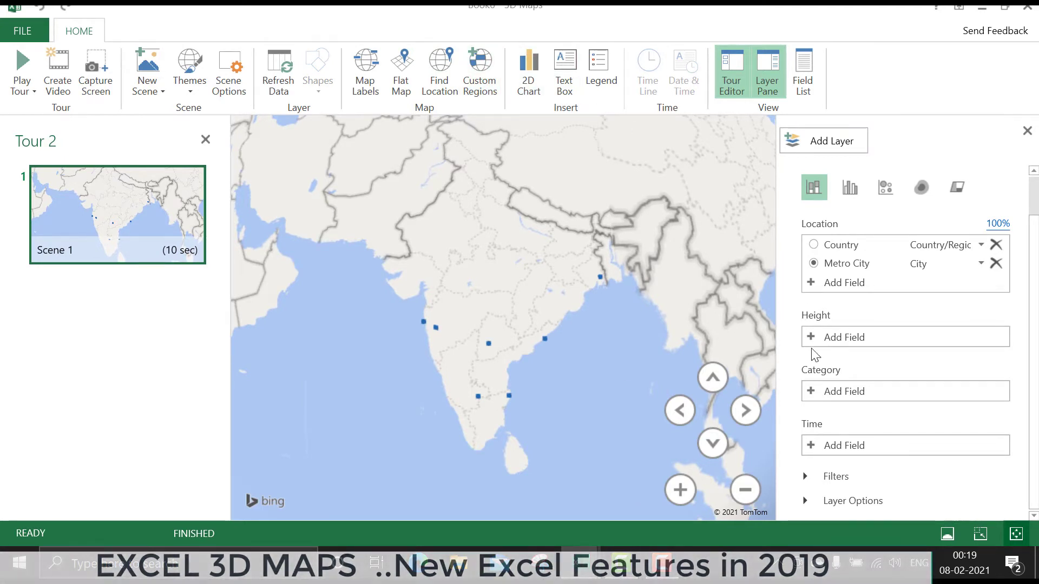
pyautogui.click(827, 341)
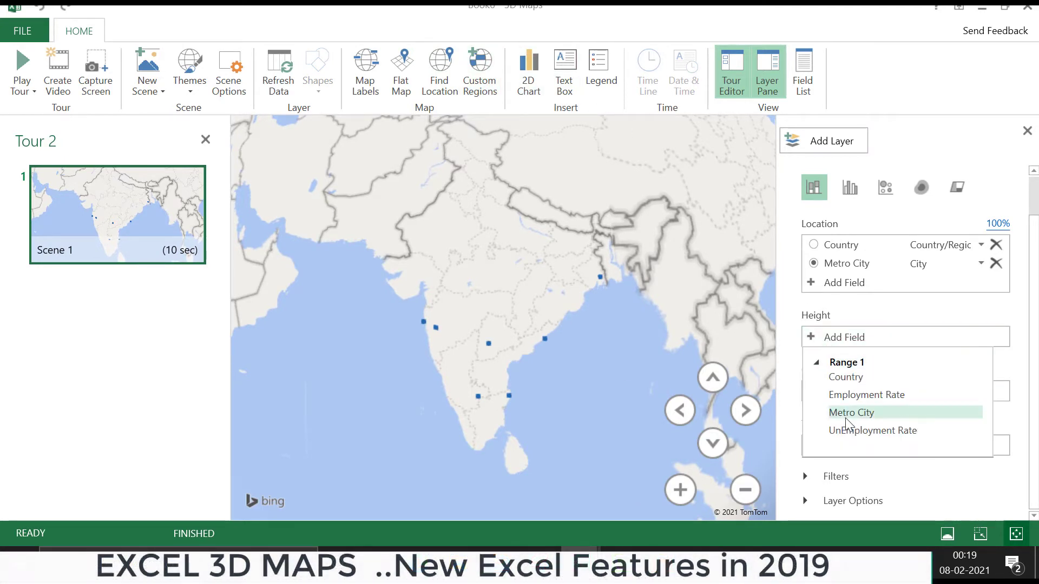
pyautogui.click(863, 395)
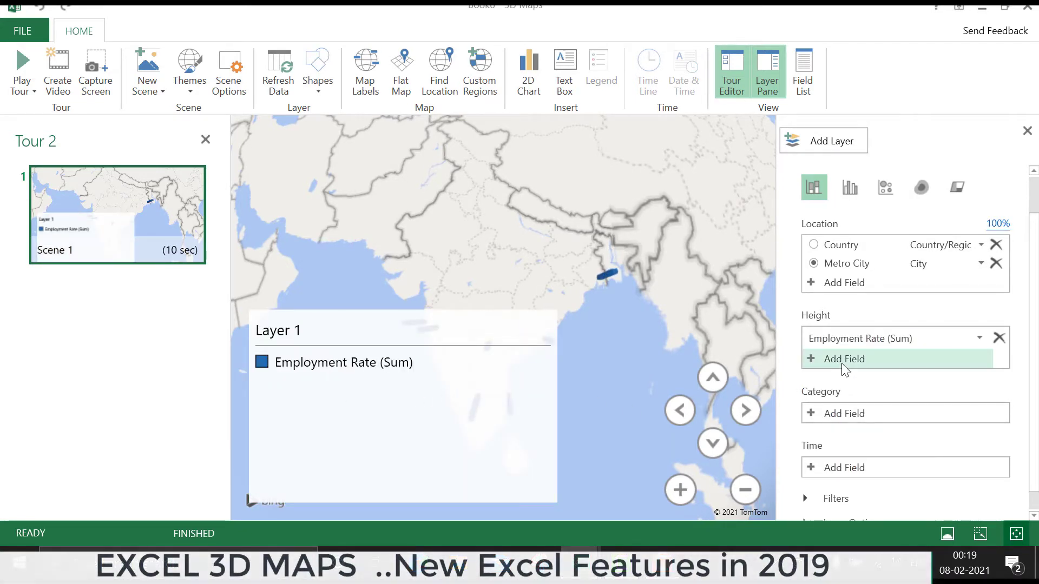
pyautogui.click(841, 359)
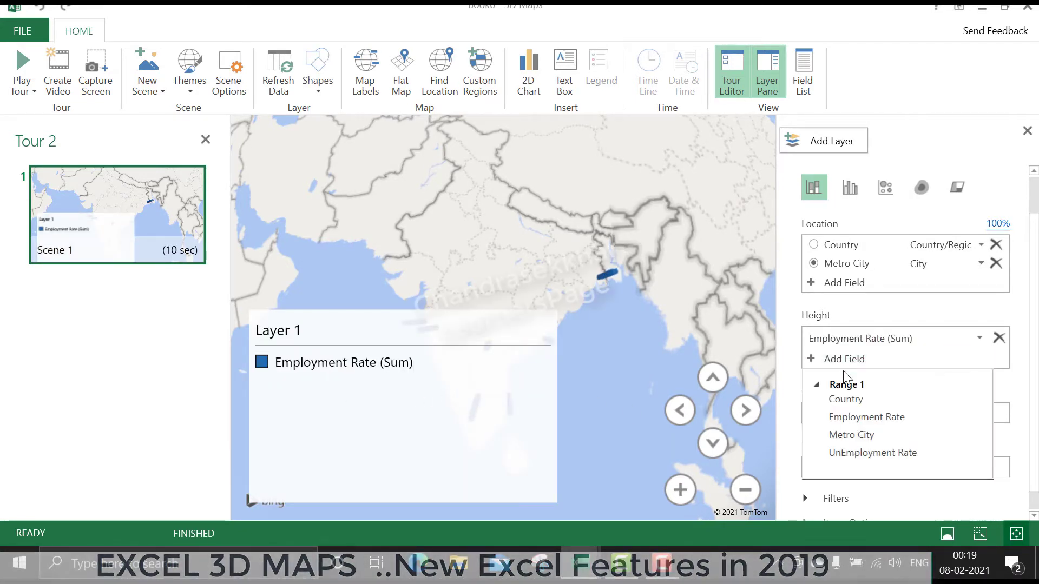
pyautogui.click(849, 455)
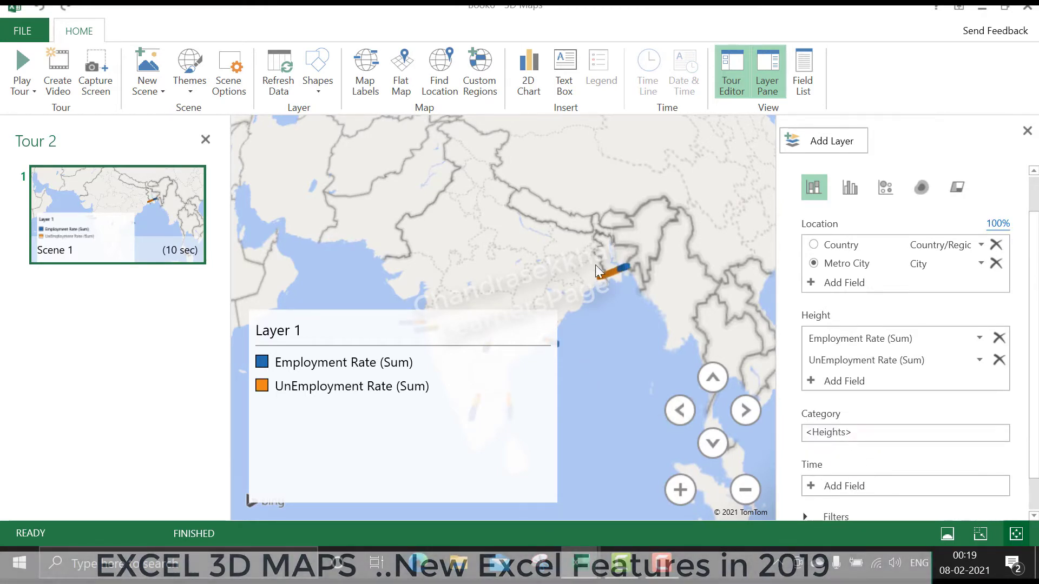
pyautogui.click(427, 382)
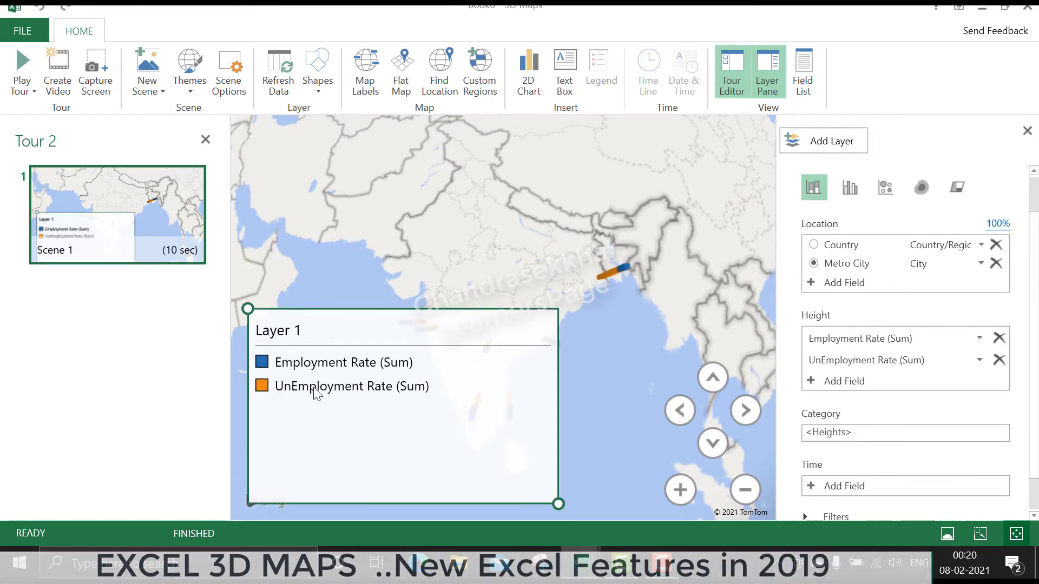
pyautogui.click(601, 304)
pyautogui.moveTo(617, 271)
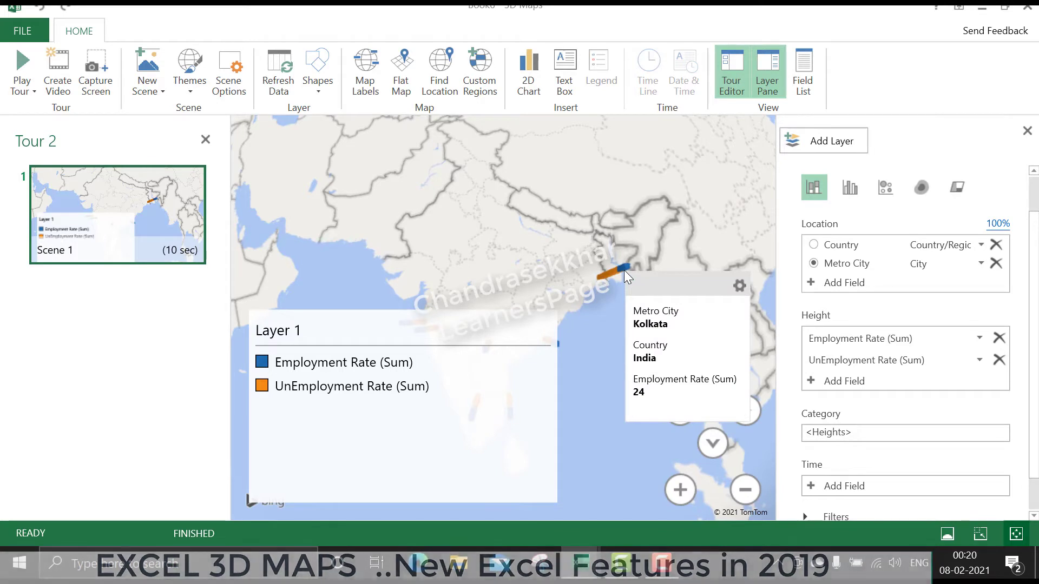
# Switch Layer 1 to clustered columns and delete the legend
pyautogui.click(855, 195)
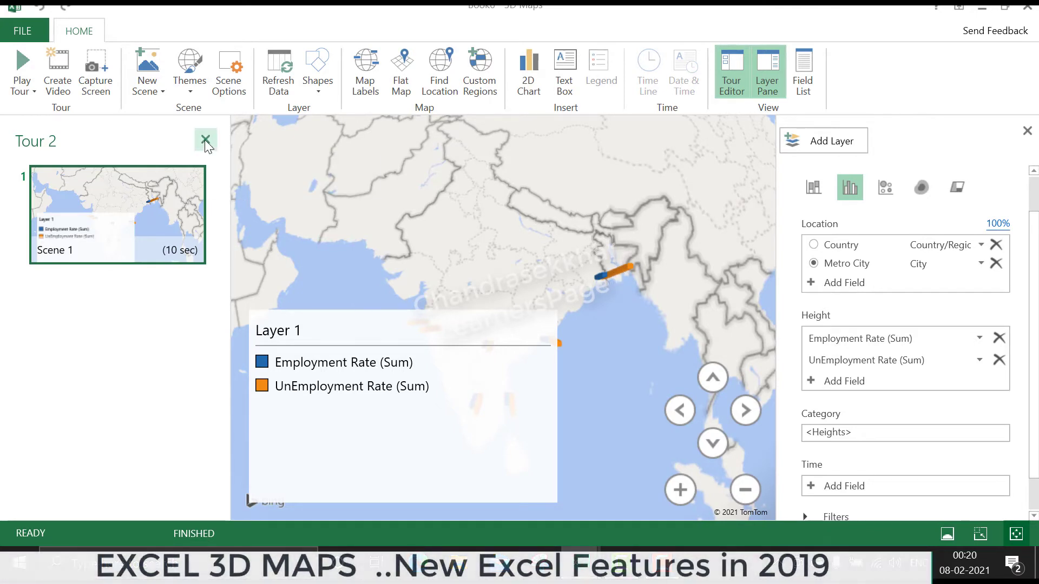
pyautogui.click(450, 437)
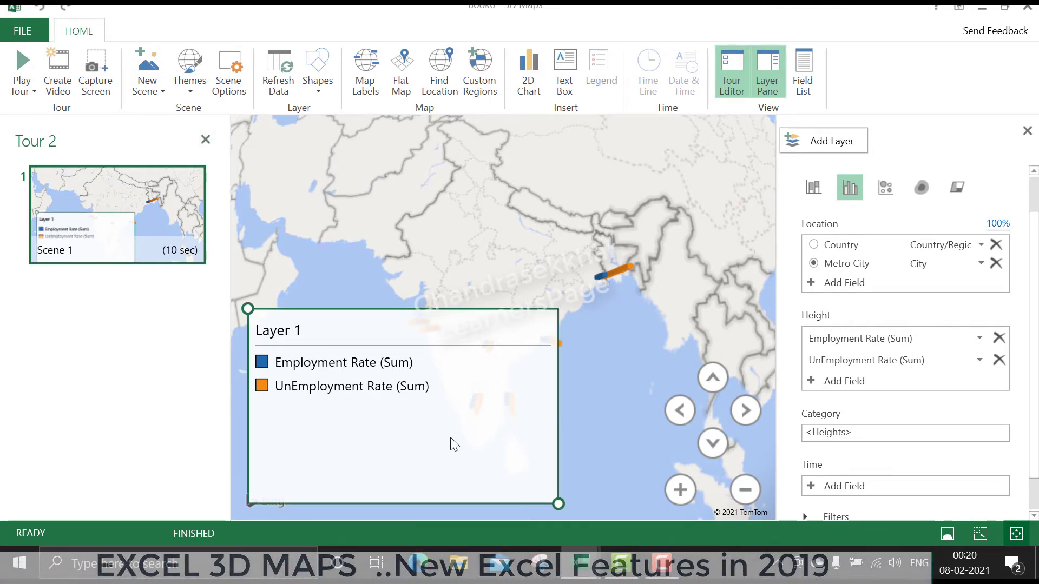
pyautogui.press('Delete')
# Tilt and pan the map so the paired columns stand over India
pyautogui.moveTo(450, 437)
pyautogui.mouseDown()
pyautogui.moveTo(434, 249)
pyautogui.moveTo(235, 296)
pyautogui.moveTo(508, 332)
pyautogui.moveTo(508, 263)
pyautogui.mouseUp()
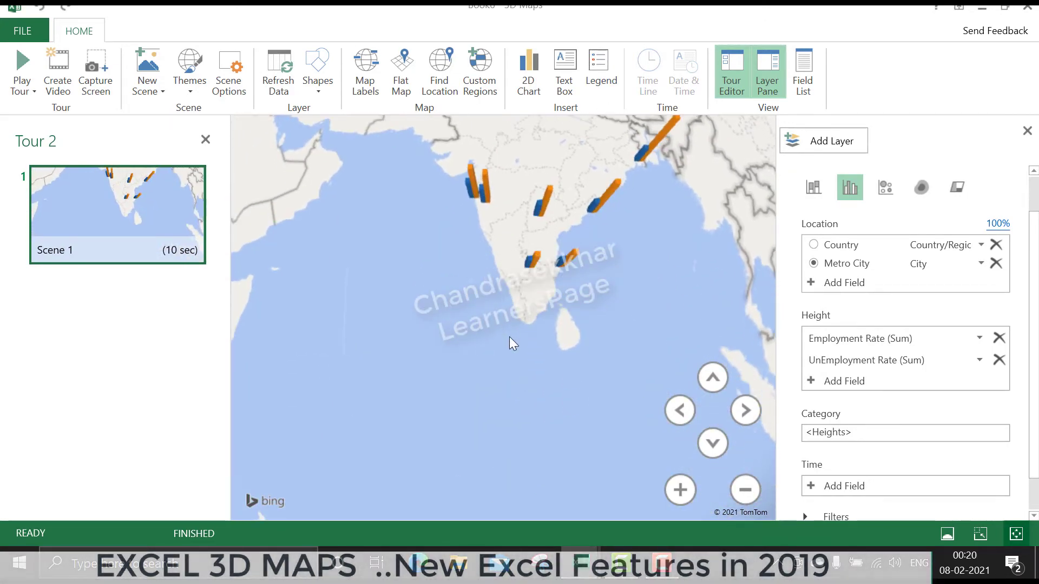
pyautogui.moveTo(540, 339)
pyautogui.mouseDown()
pyautogui.moveTo(518, 456)
pyautogui.moveTo(478, 427)
pyautogui.moveTo(492, 397)
pyautogui.mouseUp()
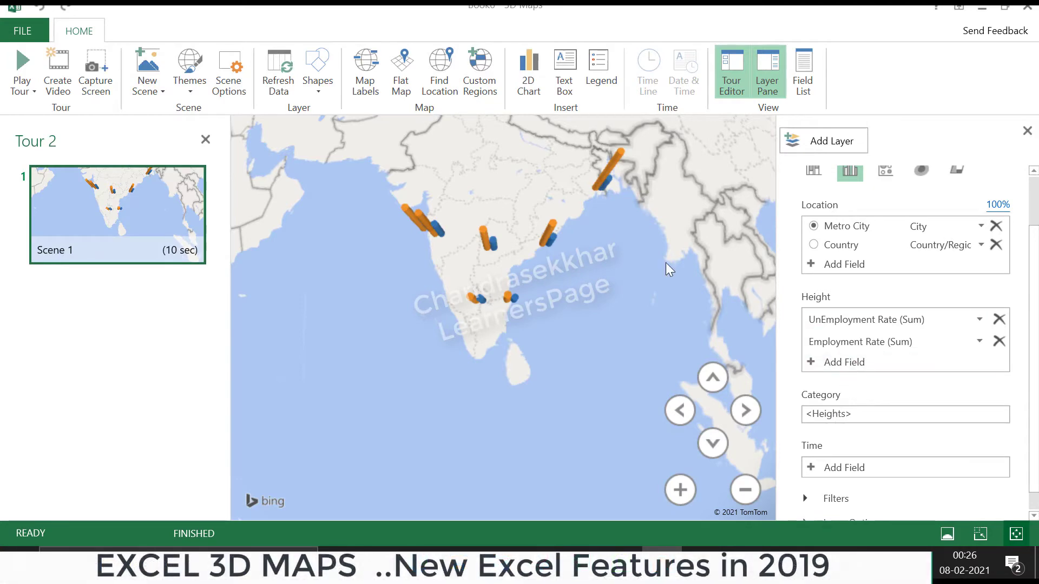
pyautogui.moveTo(593, 184)
pyautogui.mouseDown()
pyautogui.moveTo(505, 284)
pyautogui.moveTo(490, 193)
pyautogui.moveTo(394, 258)
pyautogui.moveTo(453, 316)
pyautogui.moveTo(509, 281)
pyautogui.mouseUp()
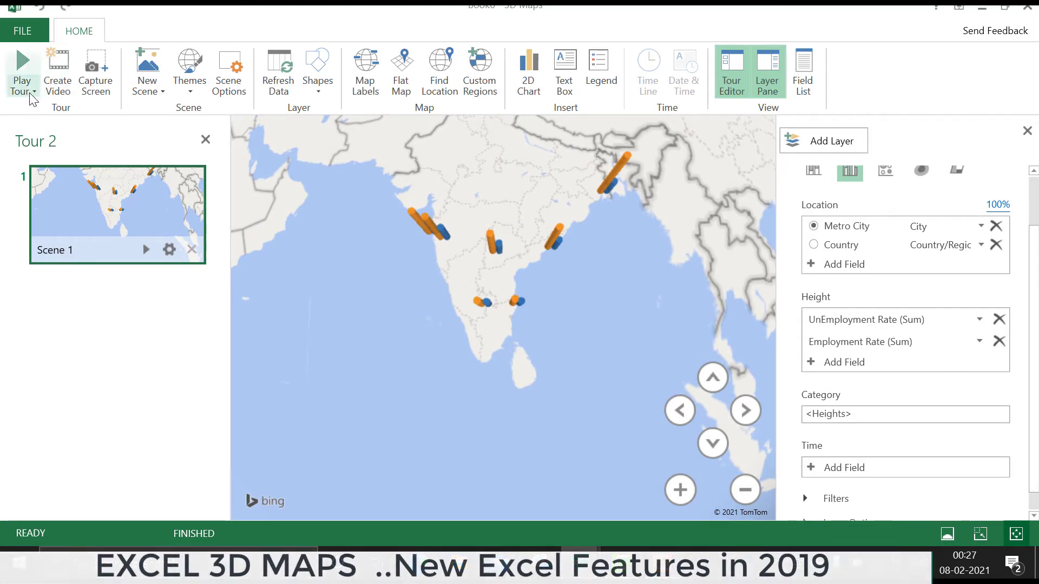
# Copy Scene 1 as Scene 2, drop Employment Rate from Height, and set Category to Metro City
pyautogui.click(148, 90)
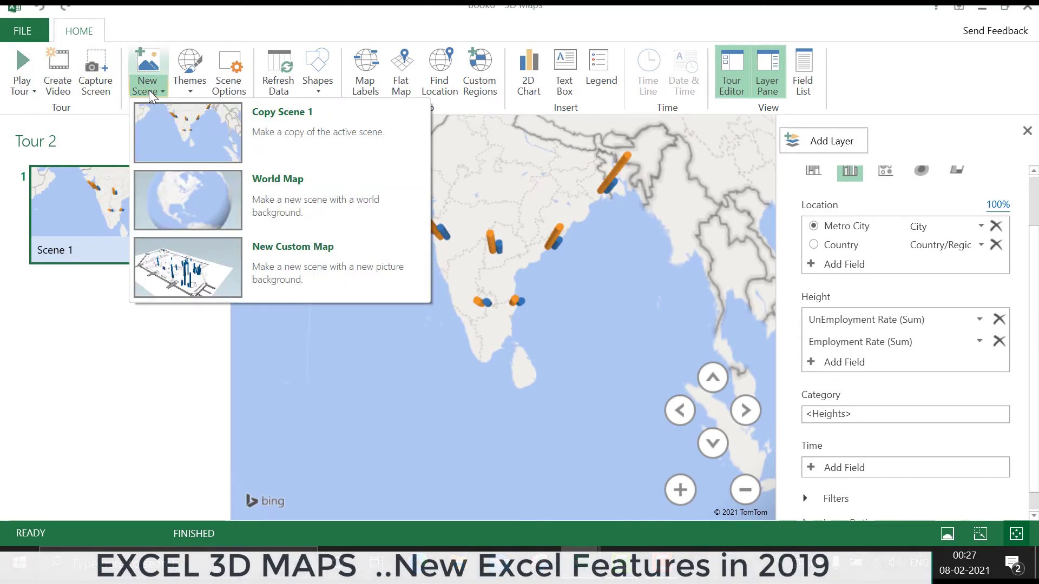
pyautogui.click(290, 125)
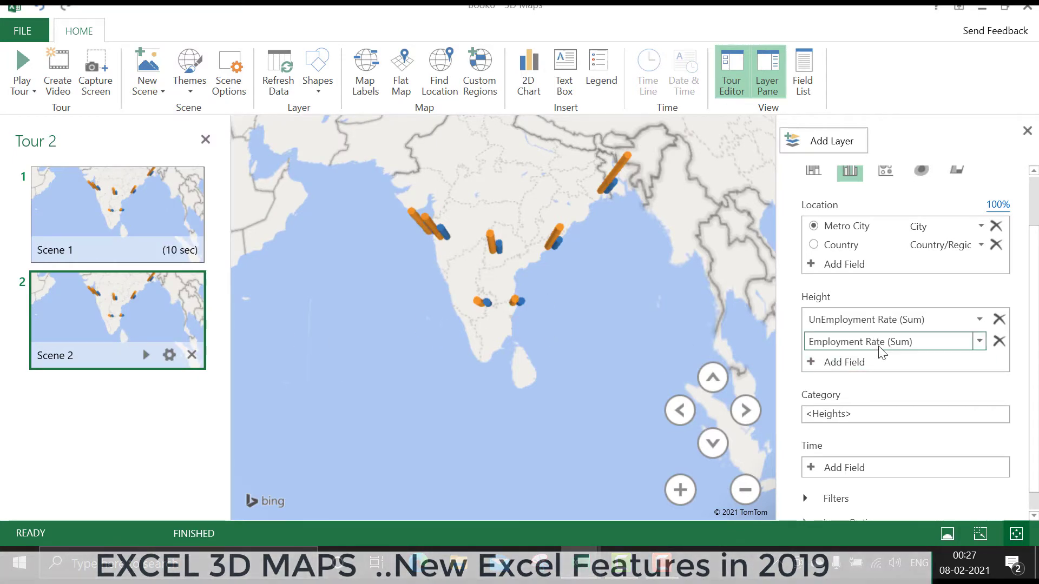
pyautogui.click(999, 341)
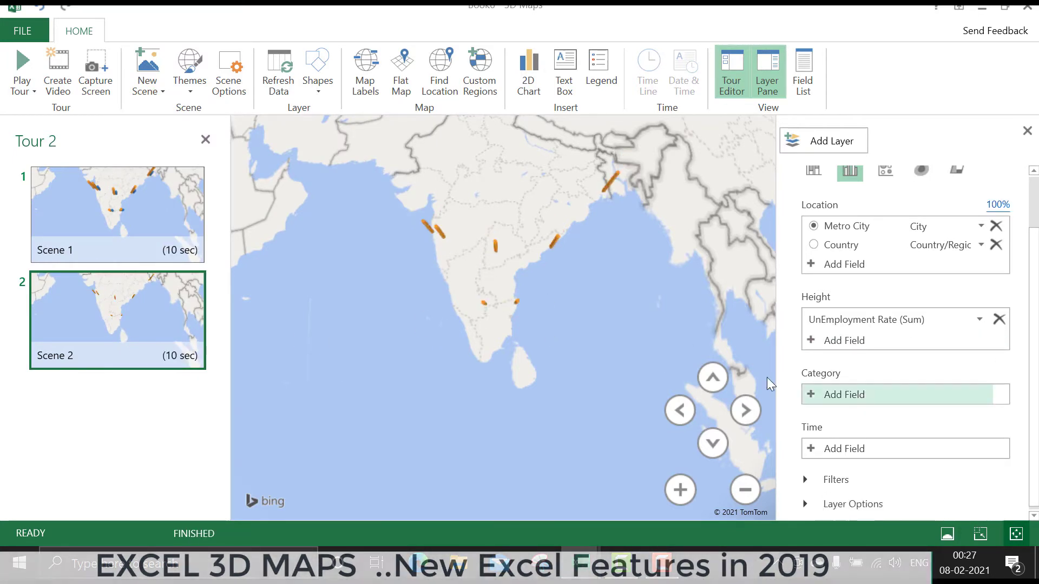
pyautogui.click(860, 395)
pyautogui.click(867, 476)
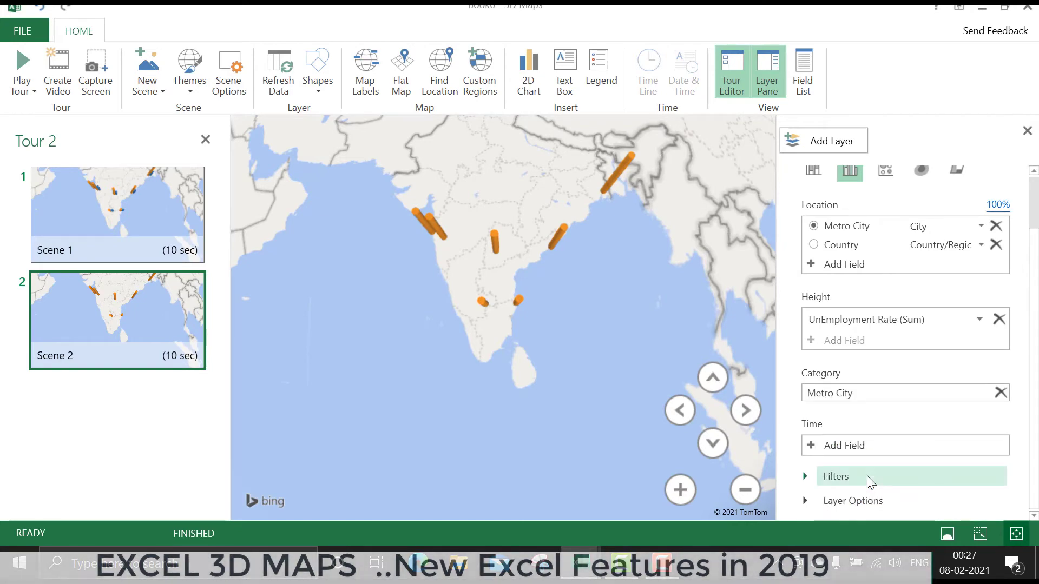
pyautogui.moveTo(491, 339)
pyautogui.mouseDown()
pyautogui.moveTo(475, 355)
pyautogui.moveTo(484, 219)
pyautogui.moveTo(455, 343)
pyautogui.mouseUp()
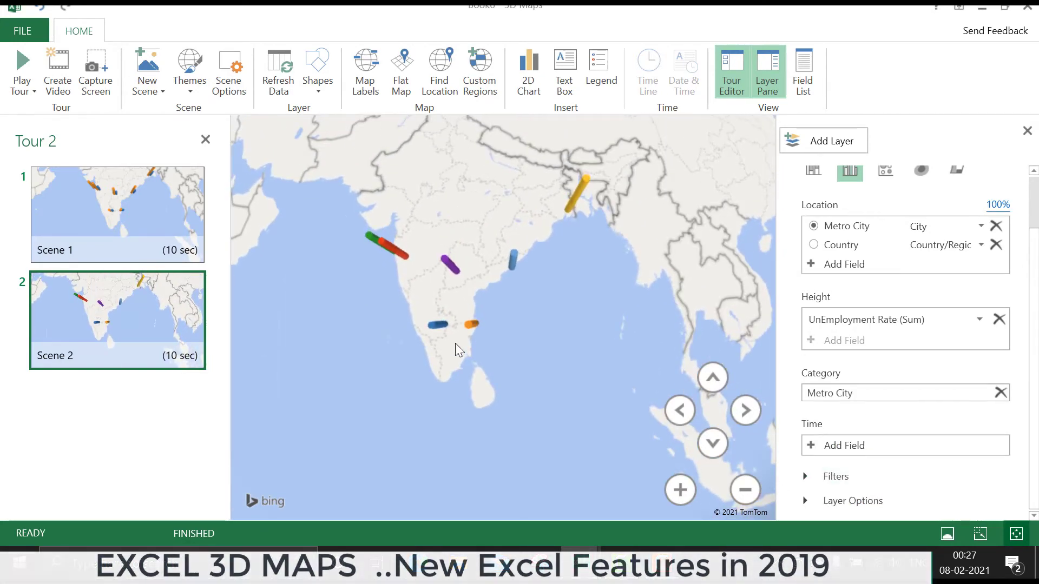
# Replace UnEmployment Rate with Employment Rate (Sum) as the only column height
pyautogui.click(983, 325)
pyautogui.click(849, 325)
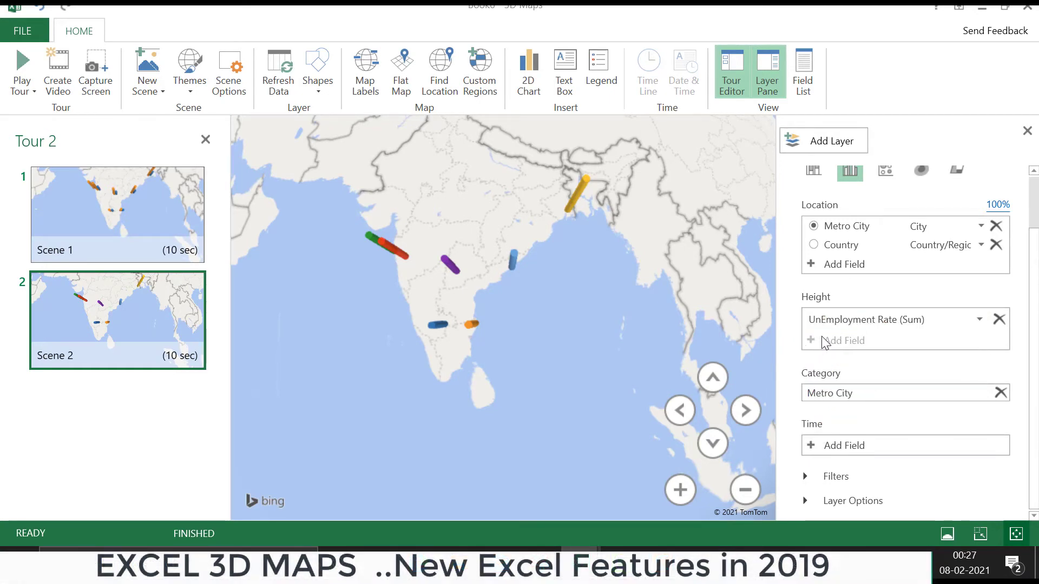
pyautogui.click(995, 320)
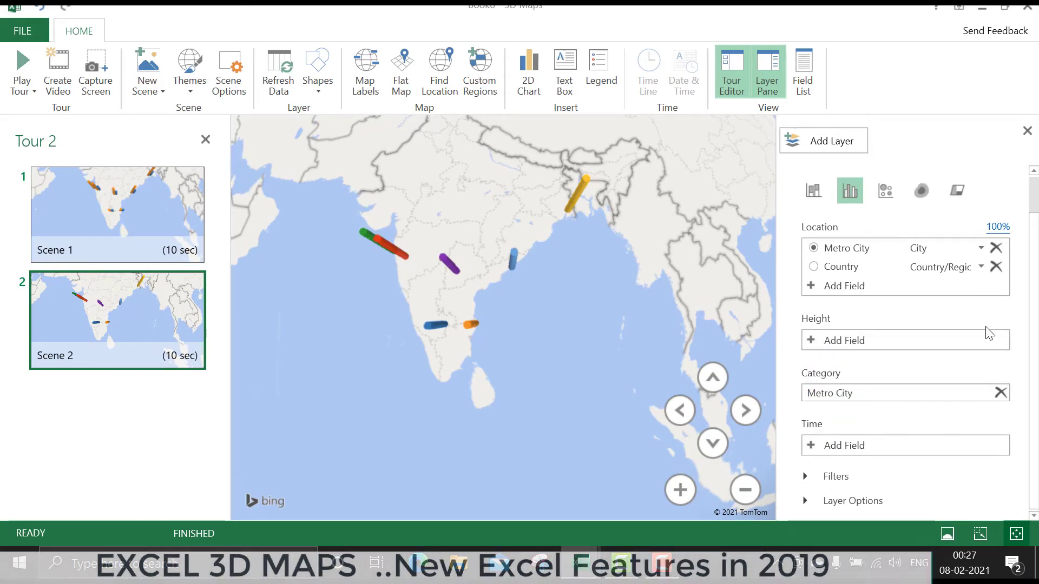
pyautogui.click(863, 339)
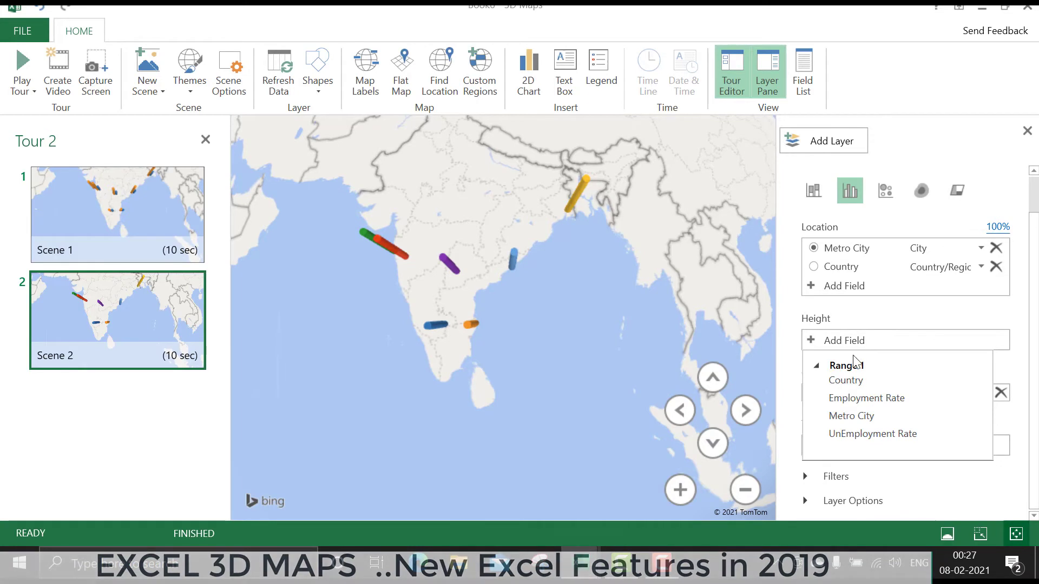
pyautogui.click(860, 402)
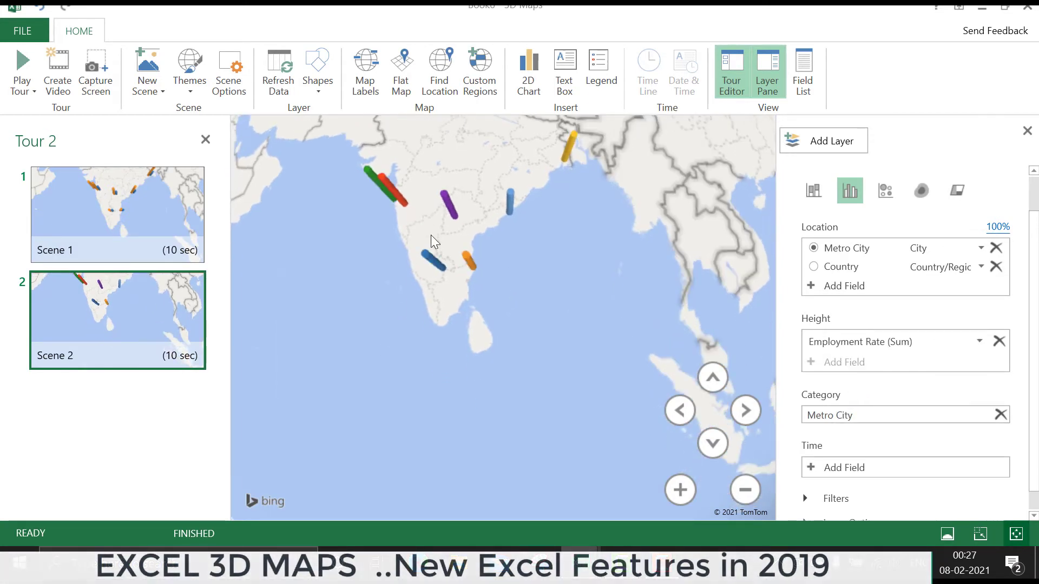
pyautogui.moveTo(427, 310); pyautogui.dragTo(459, 274)
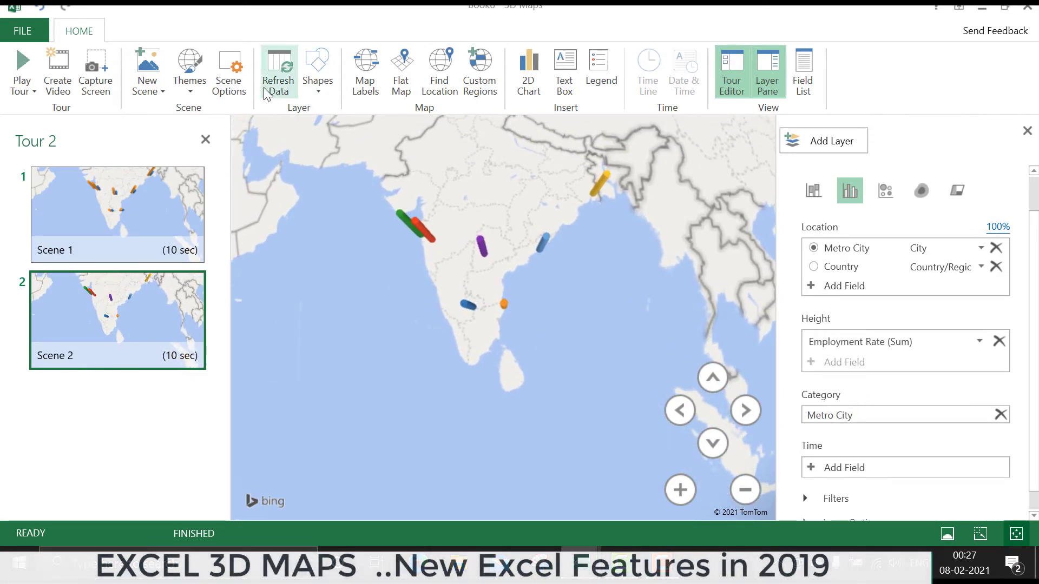
pyautogui.click(186, 86)
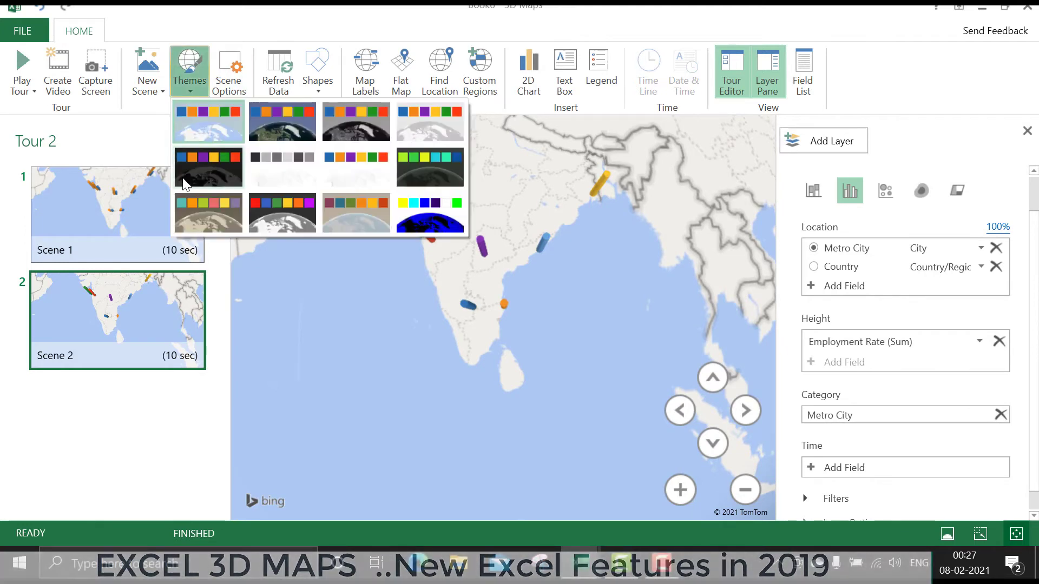
# Try the Color Black theme, then settle on the satellite imagery theme for Scene 2
pyautogui.click(419, 216)
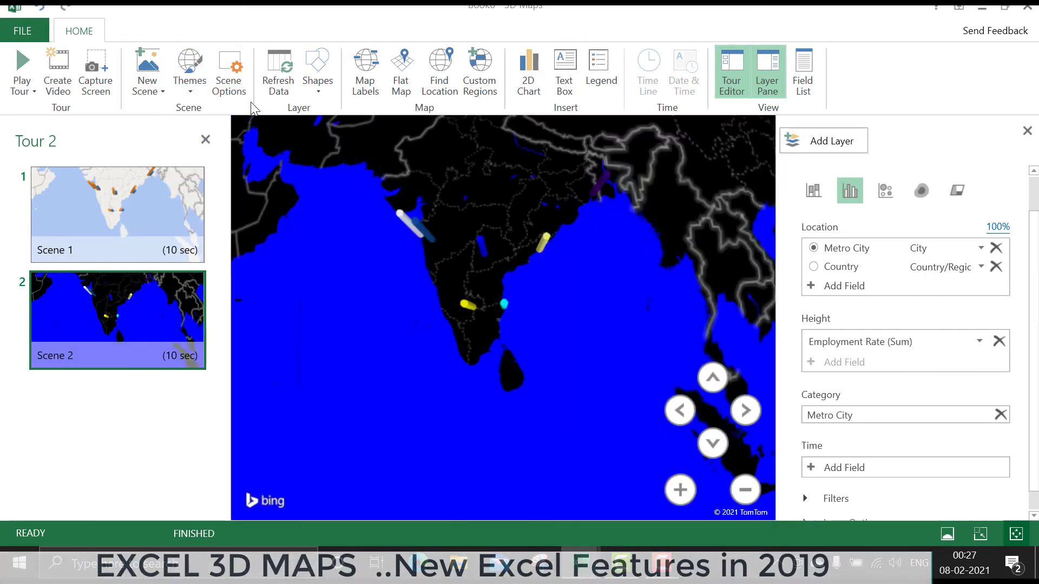
pyautogui.click(228, 76)
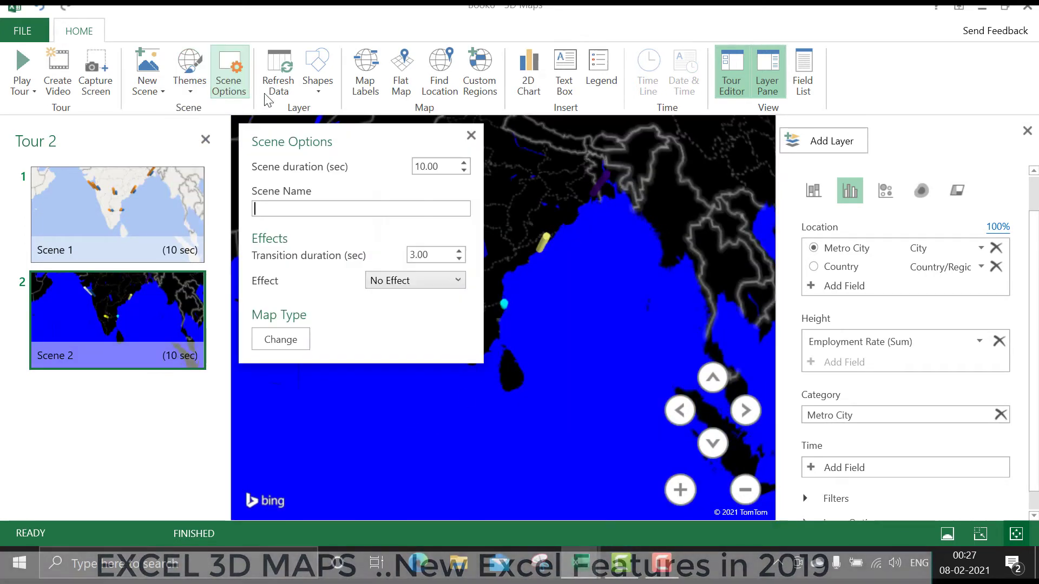
pyautogui.click(471, 137)
pyautogui.click(189, 99)
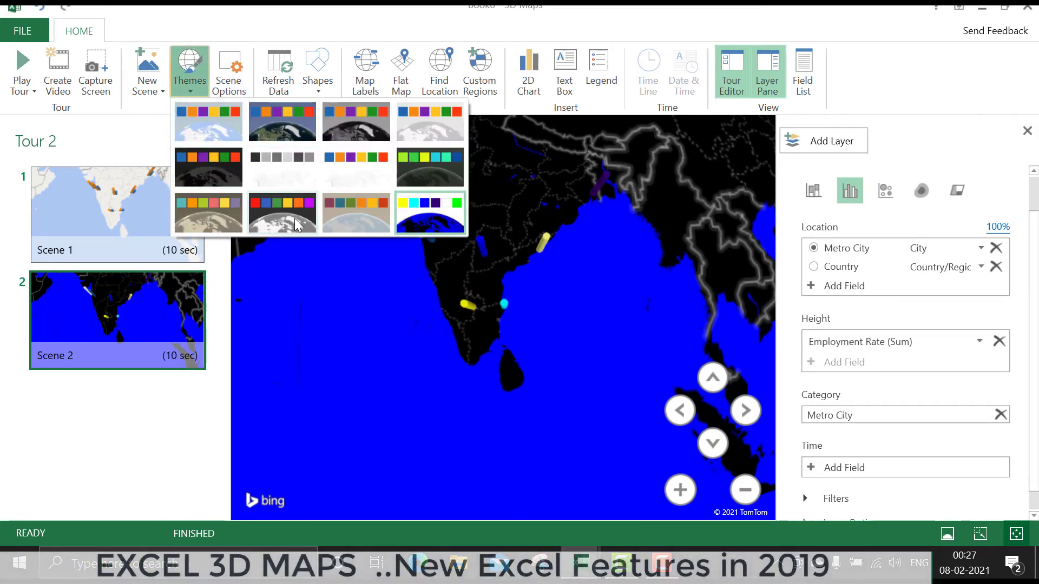
pyautogui.click(273, 132)
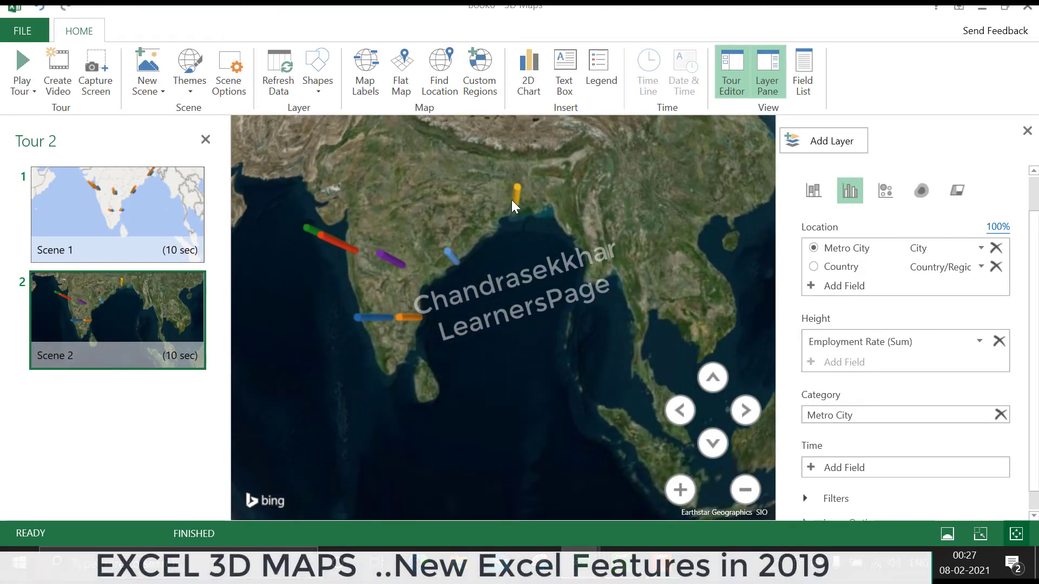
# Select the Kolkata, Pune and other city columns to read their values
pyautogui.click(515, 199)
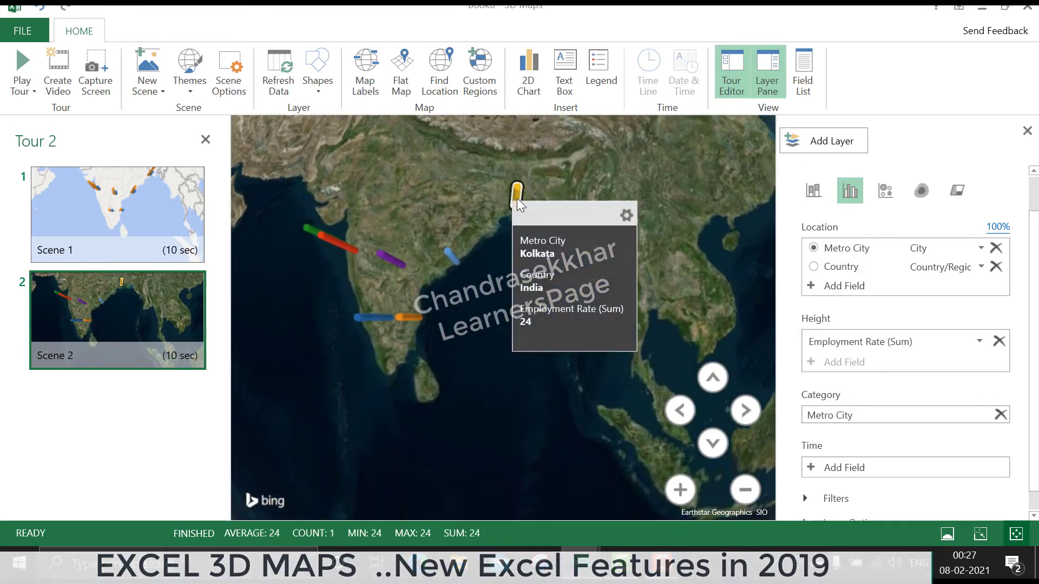
pyautogui.click(452, 257)
pyautogui.click(394, 261)
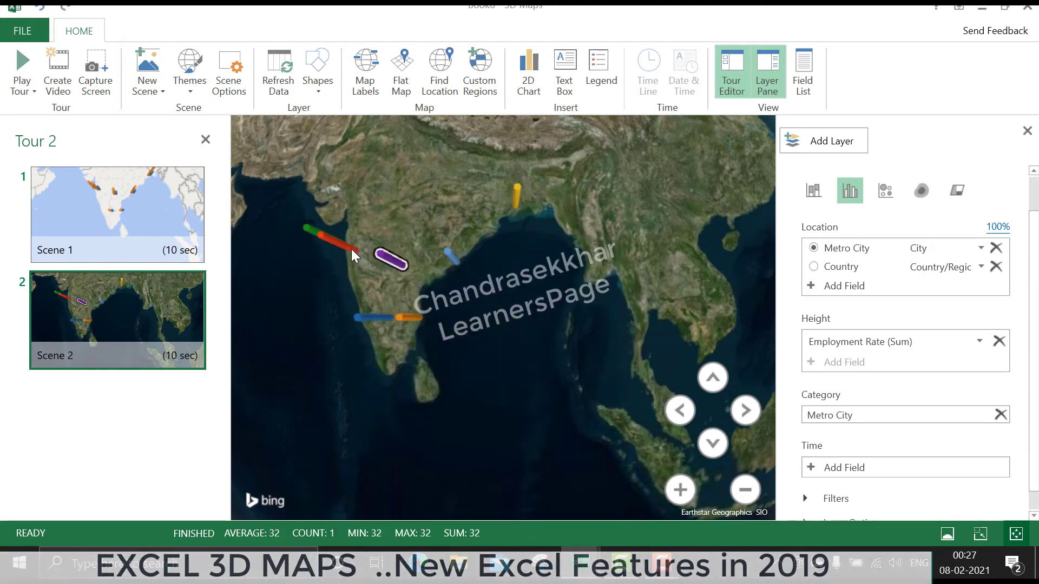
pyautogui.click(352, 248)
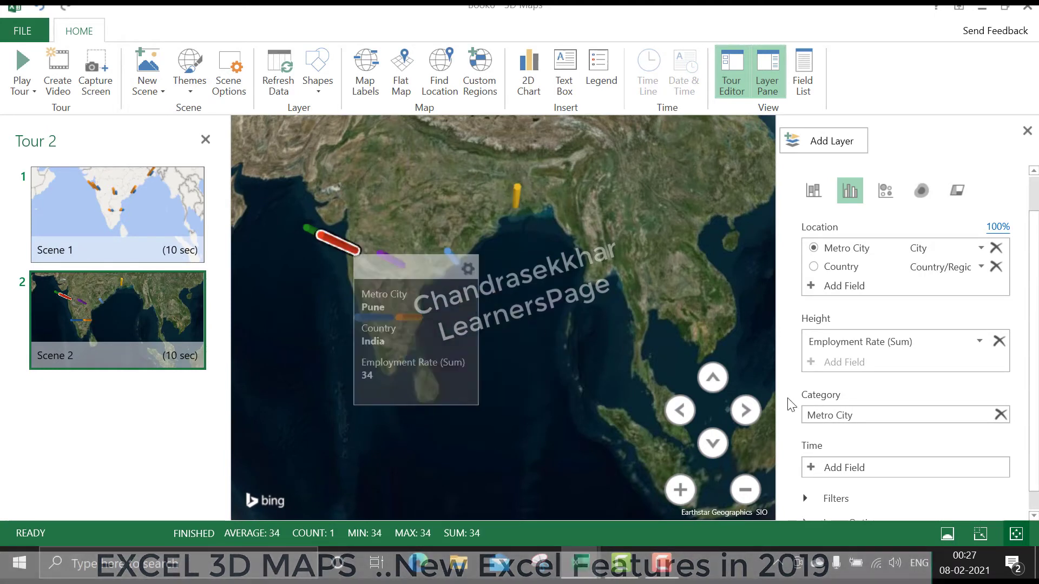
pyautogui.scroll(-1, 814, 452)
# Expand Layer Options and try the Opacity slider, returning it to 91%
pyautogui.click(807, 501)
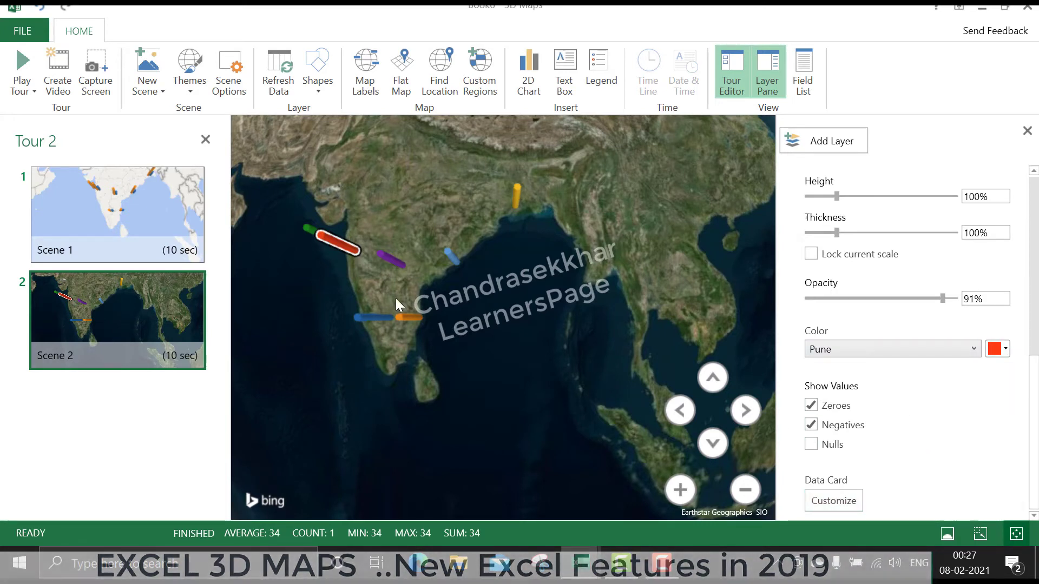
pyautogui.click(424, 226)
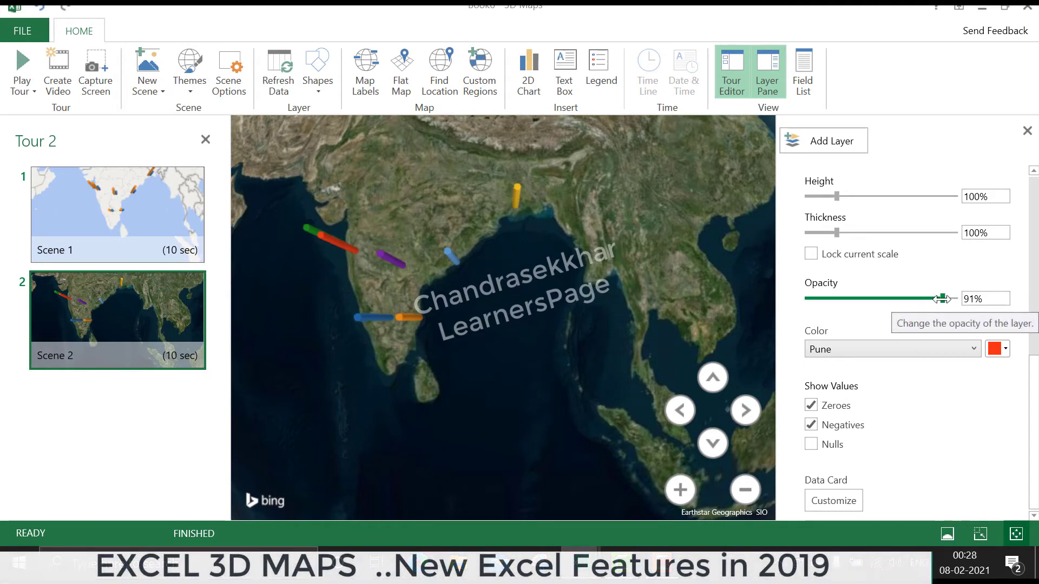
pyautogui.moveTo(937, 301); pyautogui.dragTo(862, 309)
pyautogui.moveTo(833, 309); pyautogui.dragTo(941, 307)
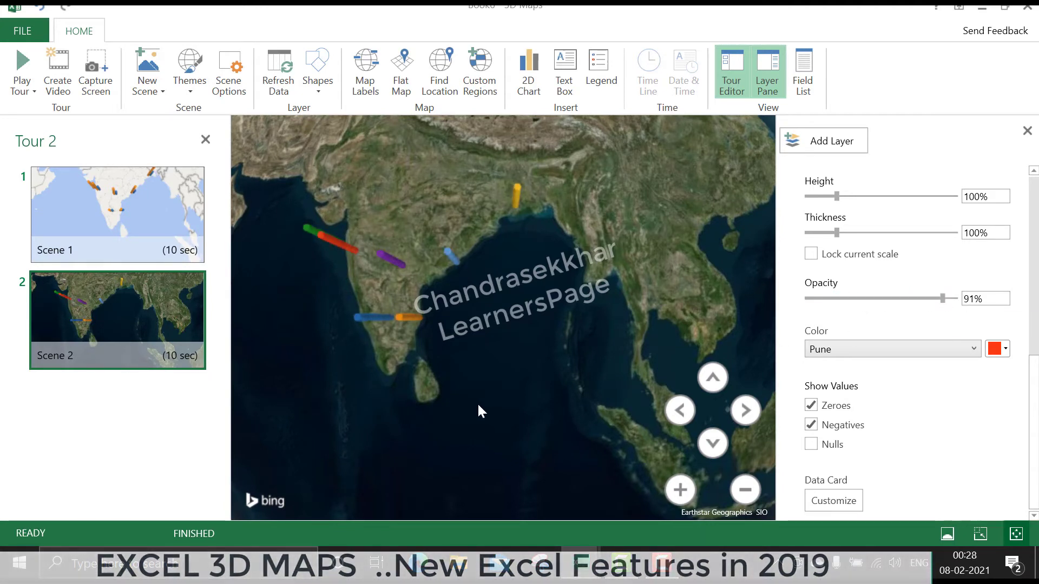
# Keep zero values shown and reorient the map so the columns stand upright
pyautogui.moveTo(421, 253)
pyautogui.mouseDown()
pyautogui.moveTo(452, 248)
pyautogui.moveTo(533, 277)
pyautogui.moveTo(566, 239)
pyautogui.moveTo(570, 260)
pyautogui.mouseUp()
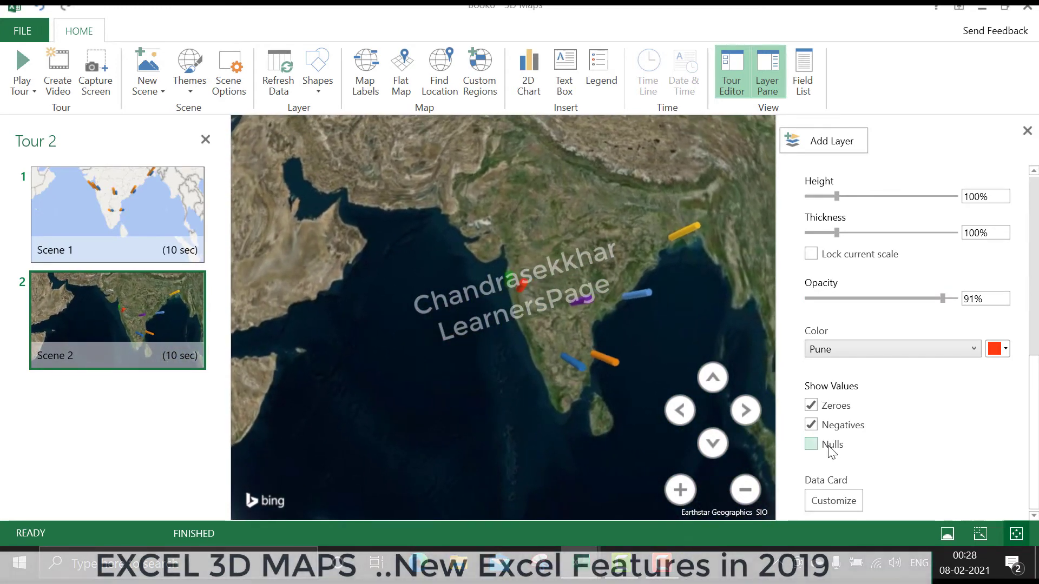
pyautogui.click(811, 407)
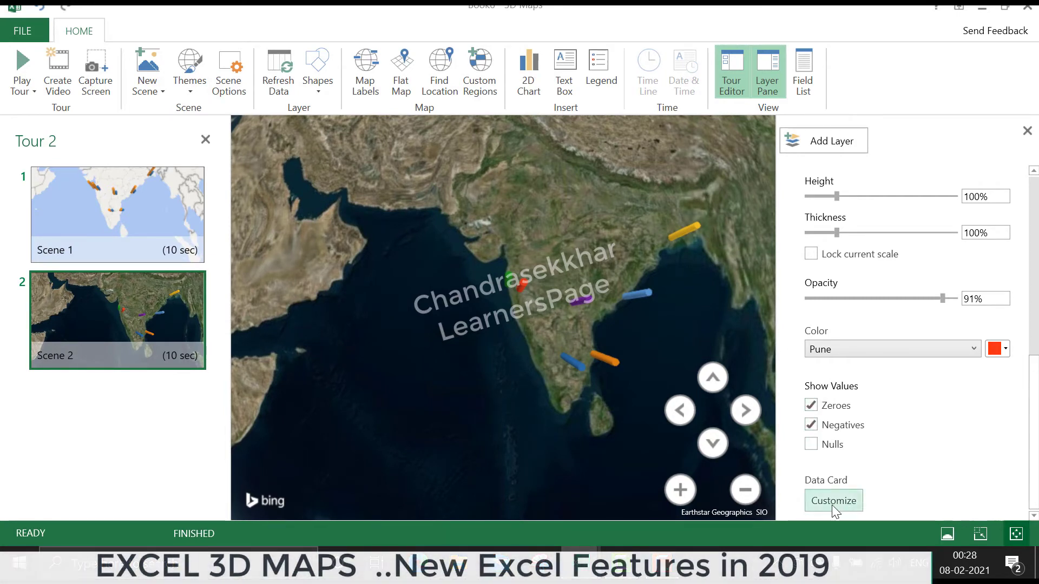
pyautogui.moveTo(538, 236); pyautogui.dragTo(475, 155)
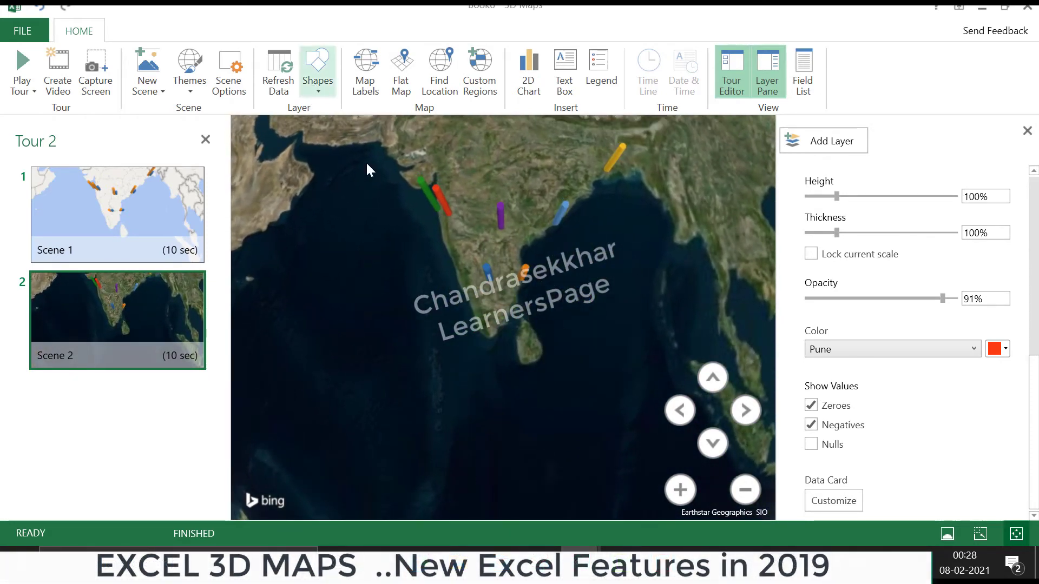
pyautogui.click(443, 204)
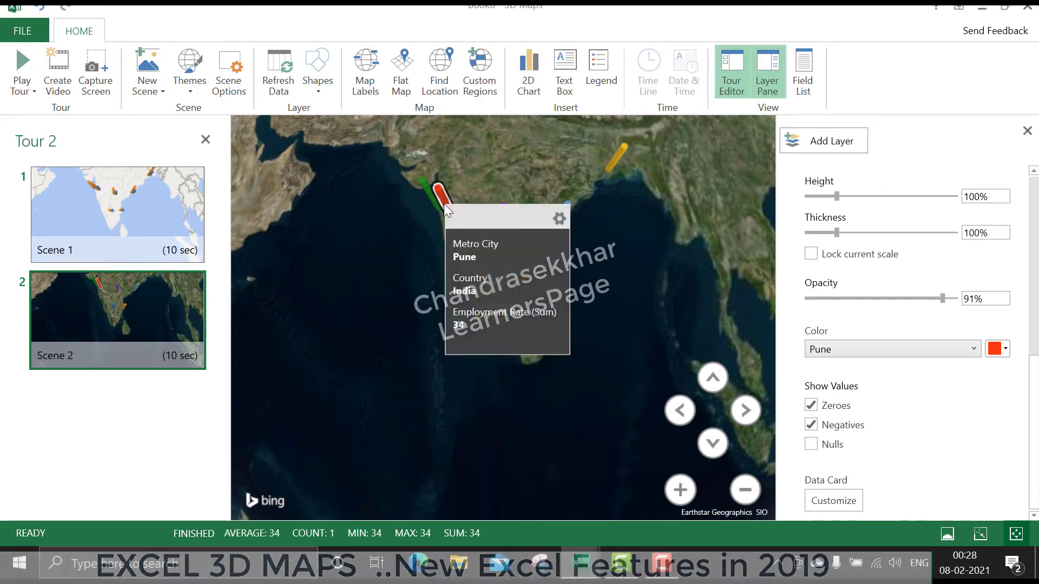
pyautogui.click(315, 88)
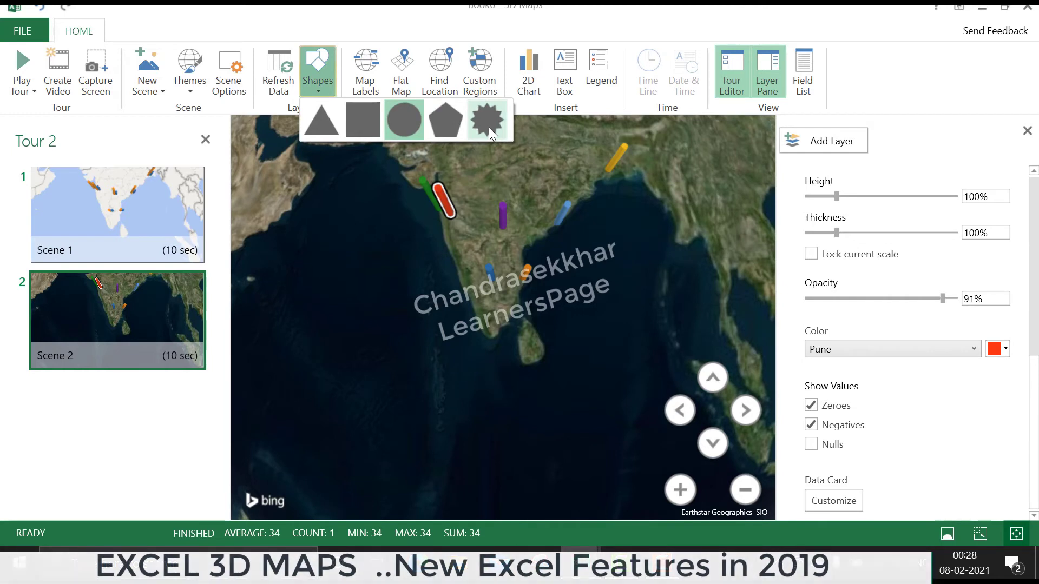
pyautogui.click(477, 244)
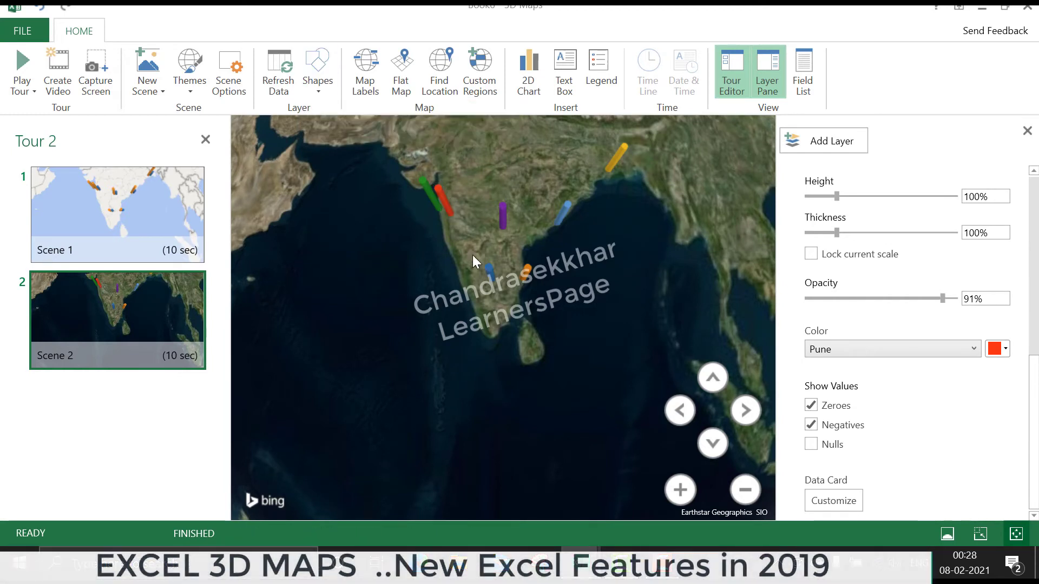
pyautogui.click(142, 93)
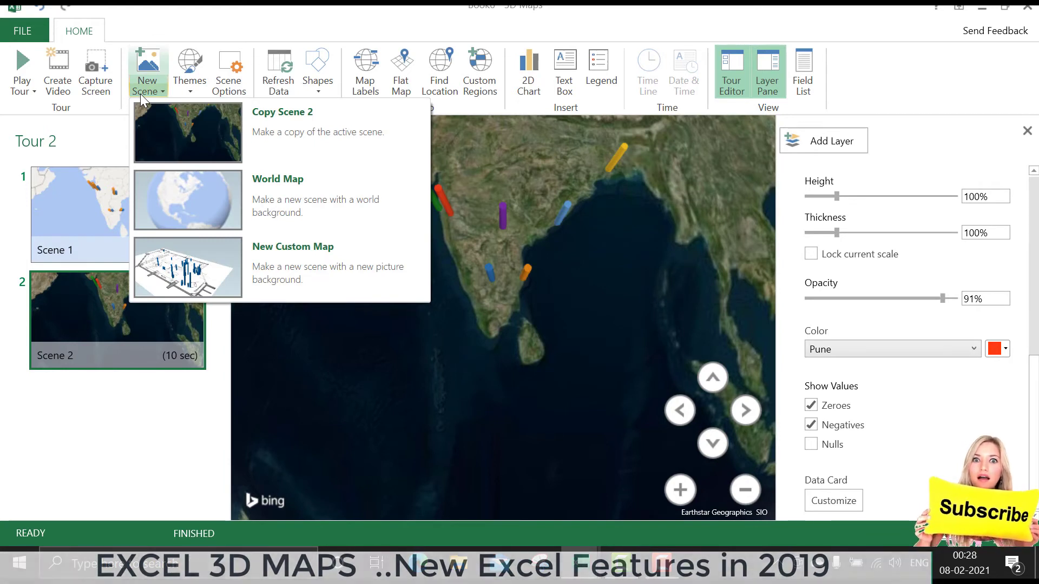
pyautogui.click(106, 443)
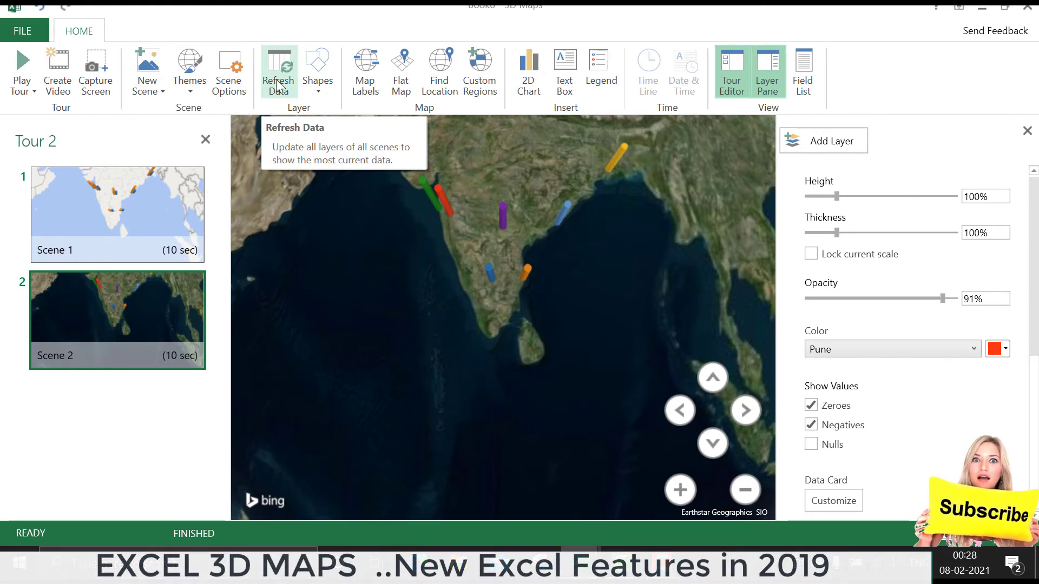
# Add a red 'INDIA EMP DATA' title text box over Scene 2 and hide the layer pane
pyautogui.click(559, 70)
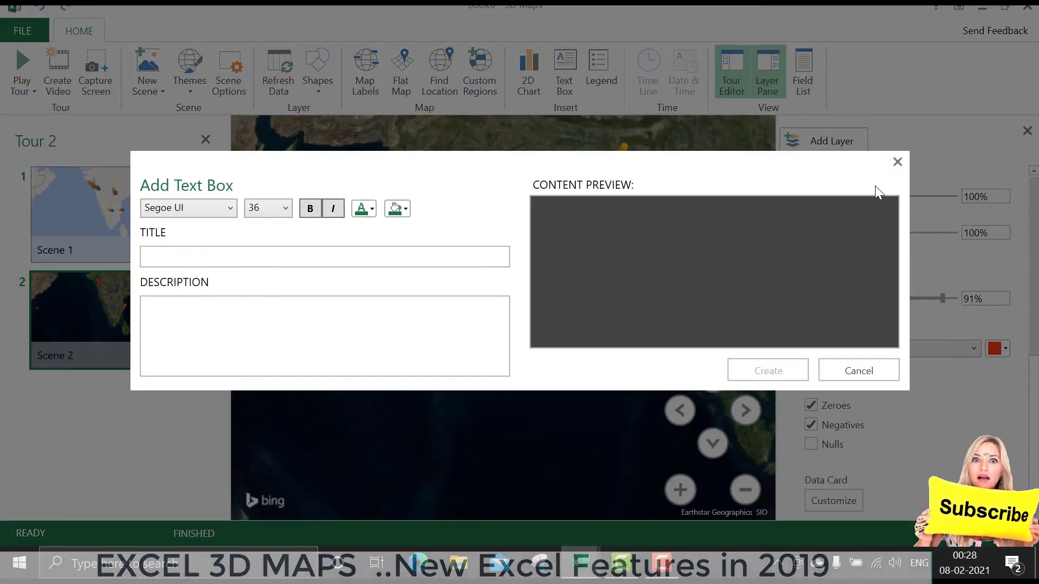
pyautogui.click(219, 266)
pyautogui.write('INDIA EMP DATA')
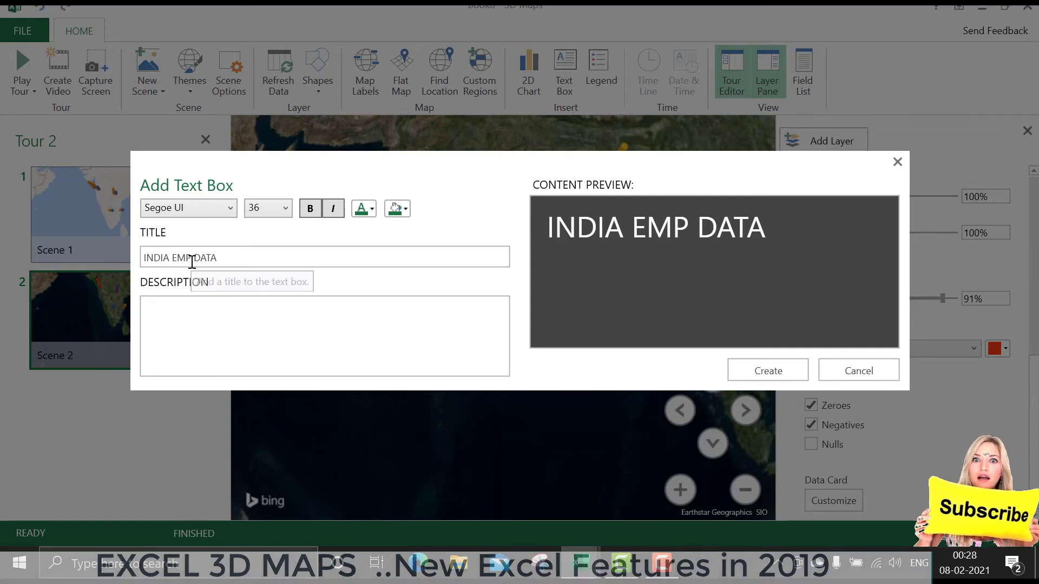
pyautogui.press('Return')
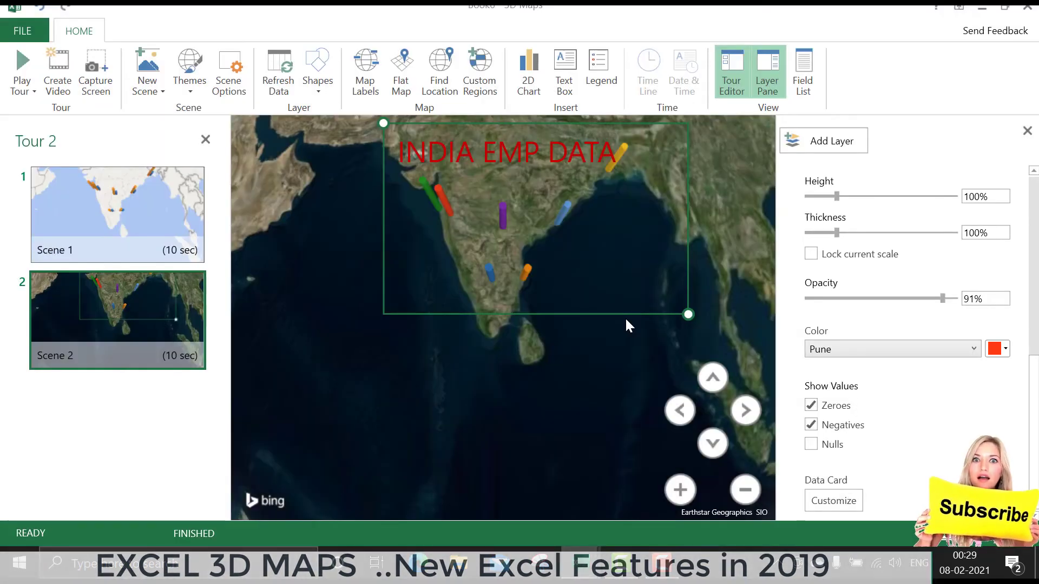
pyautogui.click(590, 391)
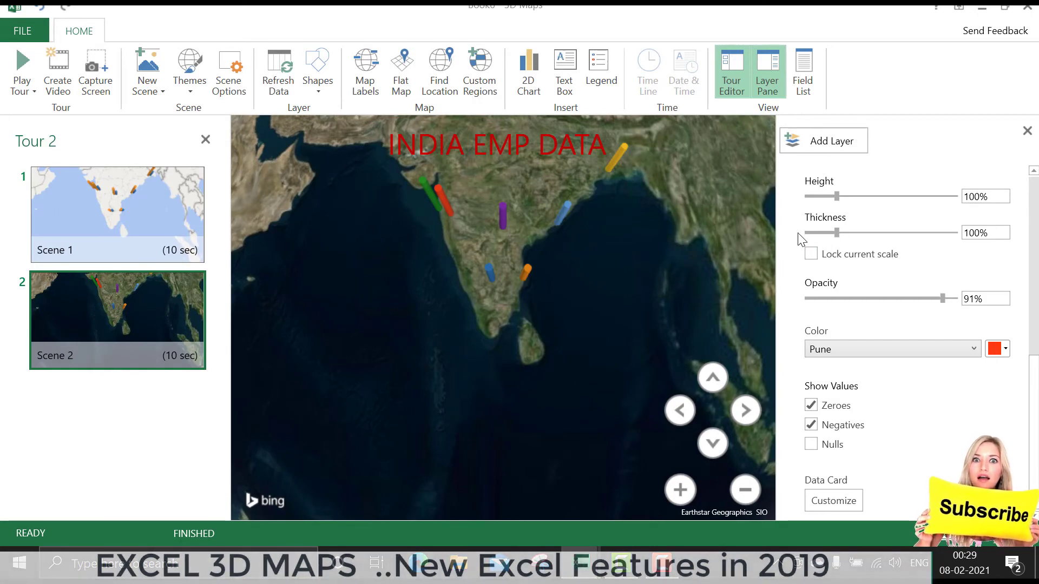
pyautogui.click(1027, 132)
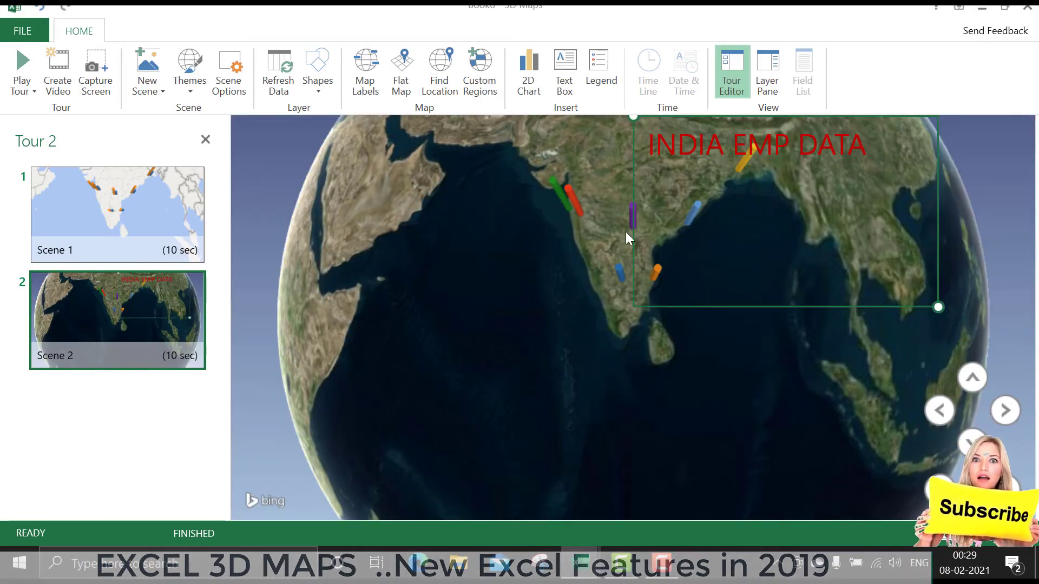
# Pan the globe so India appears alongside Arabia, then preview Tour 2 from Scene 1
pyautogui.moveTo(578, 293); pyautogui.dragTo(703, 325)
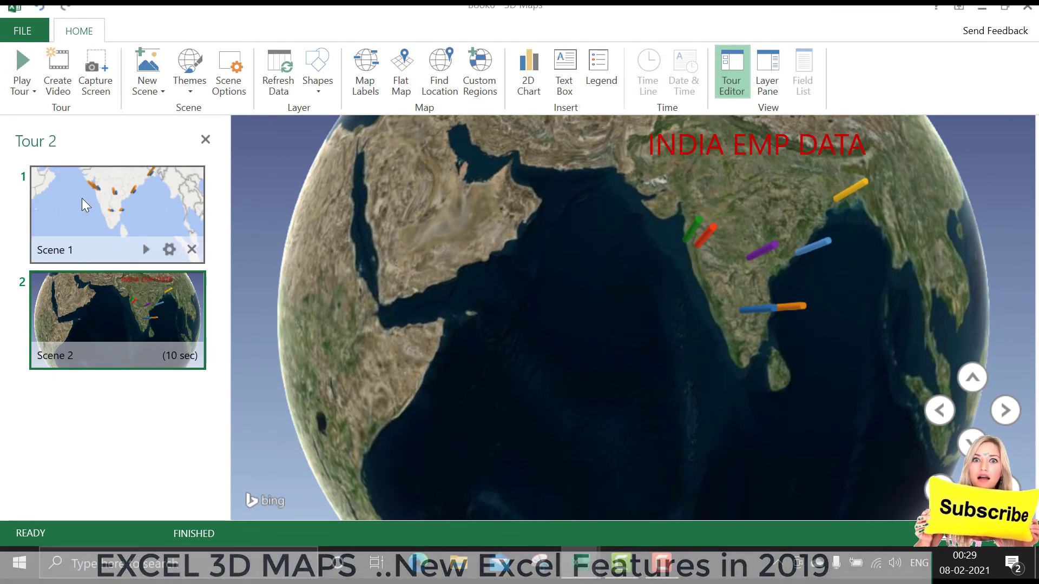
pyautogui.click(82, 198)
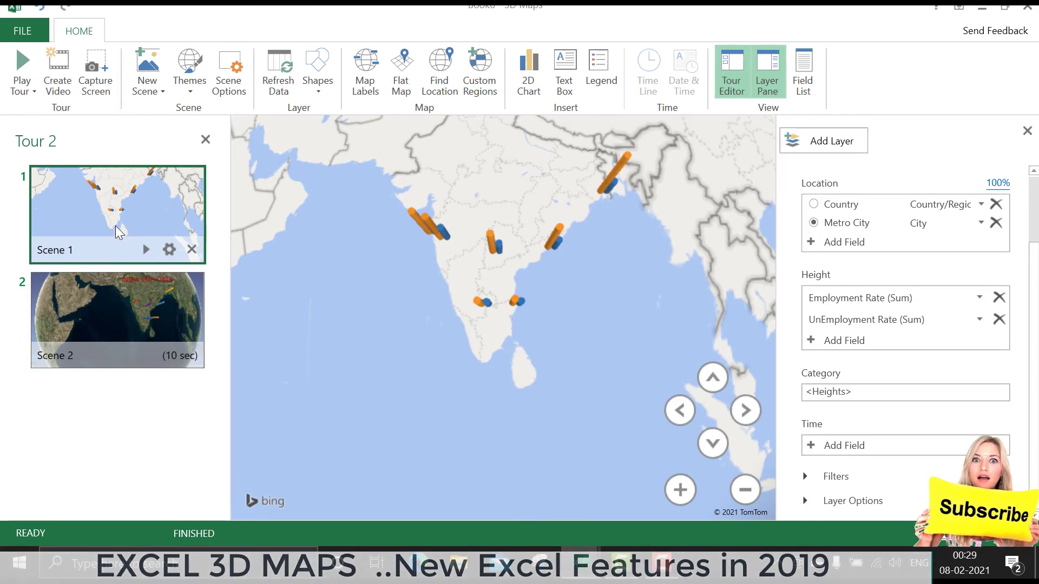
pyautogui.click(142, 246)
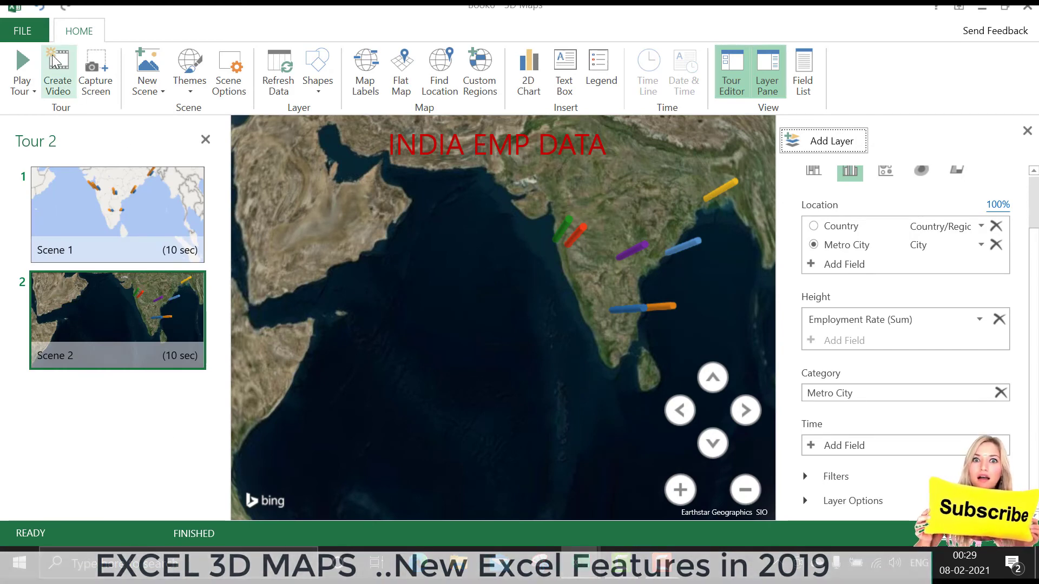
# Set the video to 360p Quick Export & Mobile and apply soundtrack options without a track
pyautogui.click(54, 89)
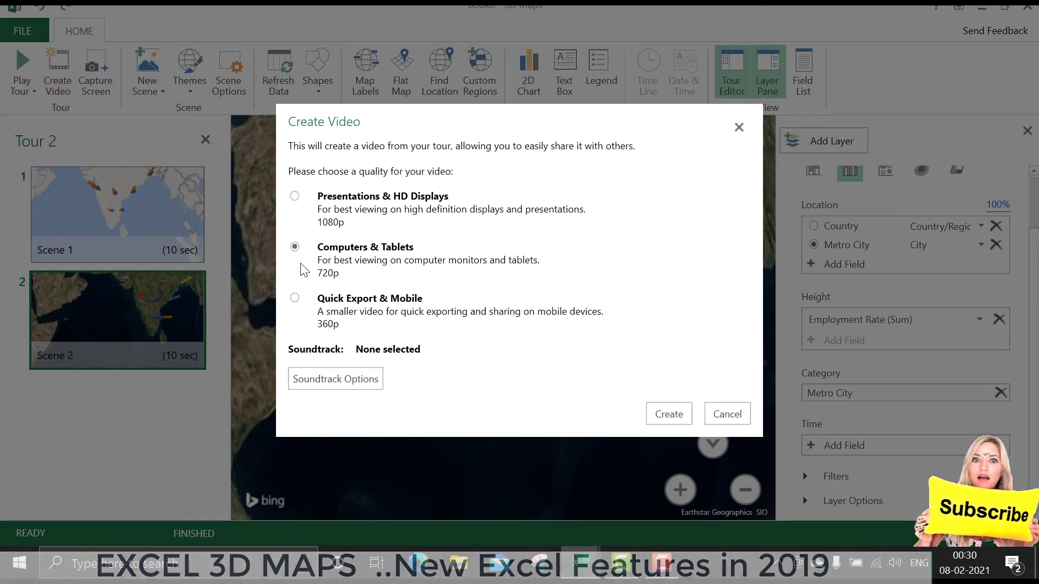
pyautogui.click(295, 299)
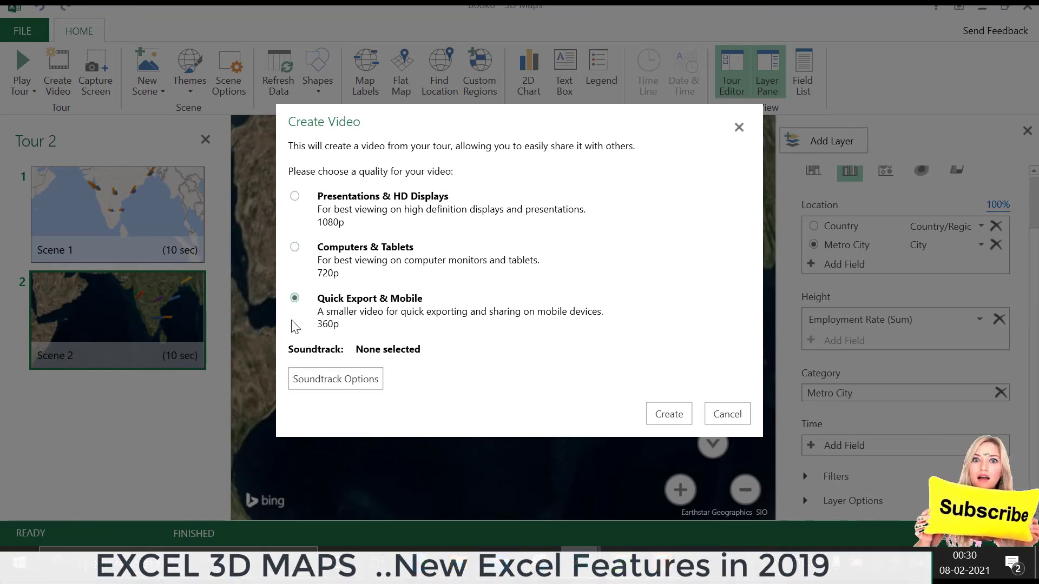
pyautogui.click(322, 379)
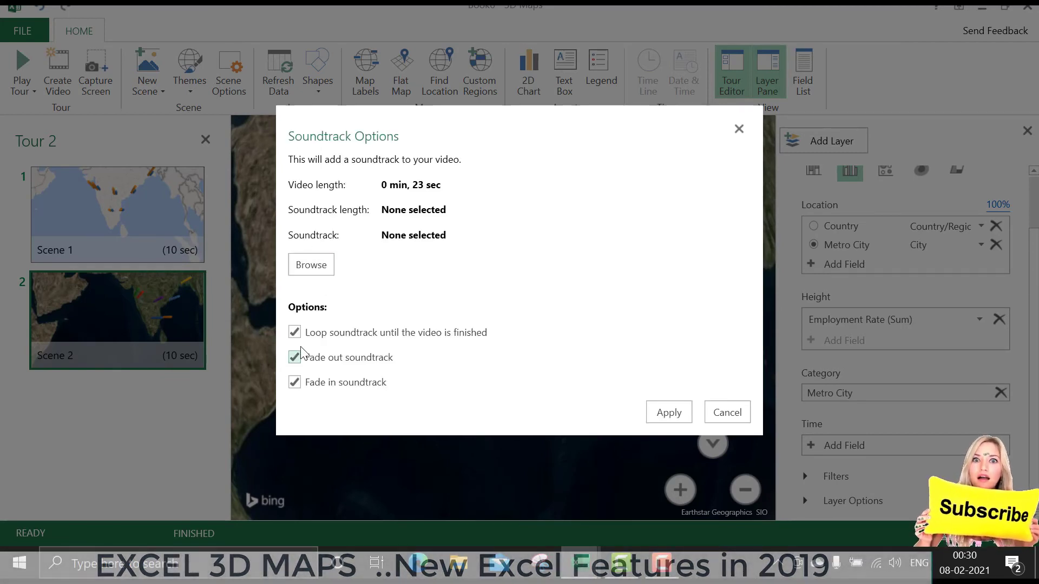
pyautogui.click(298, 267)
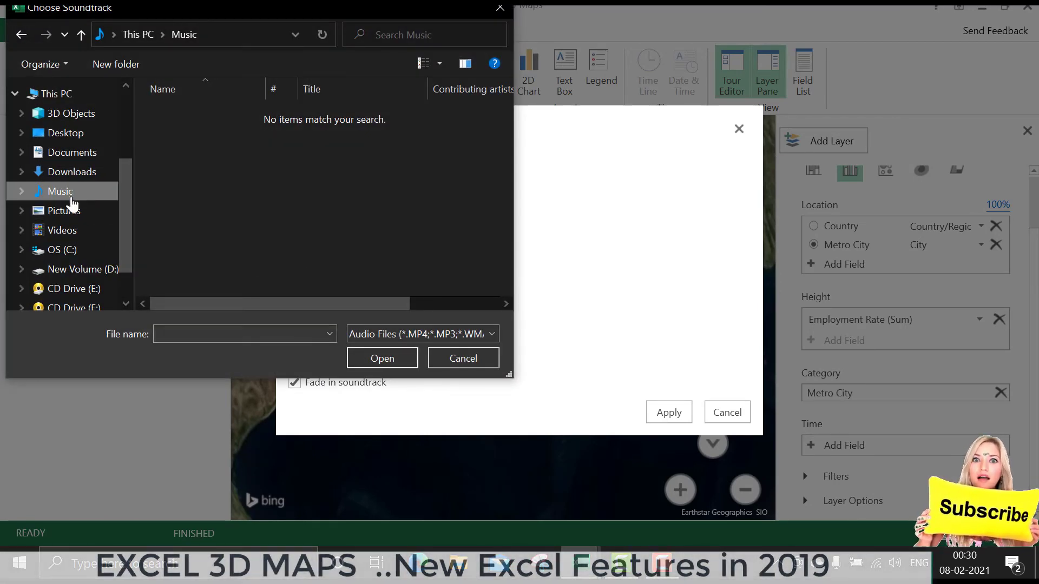
pyautogui.click(477, 360)
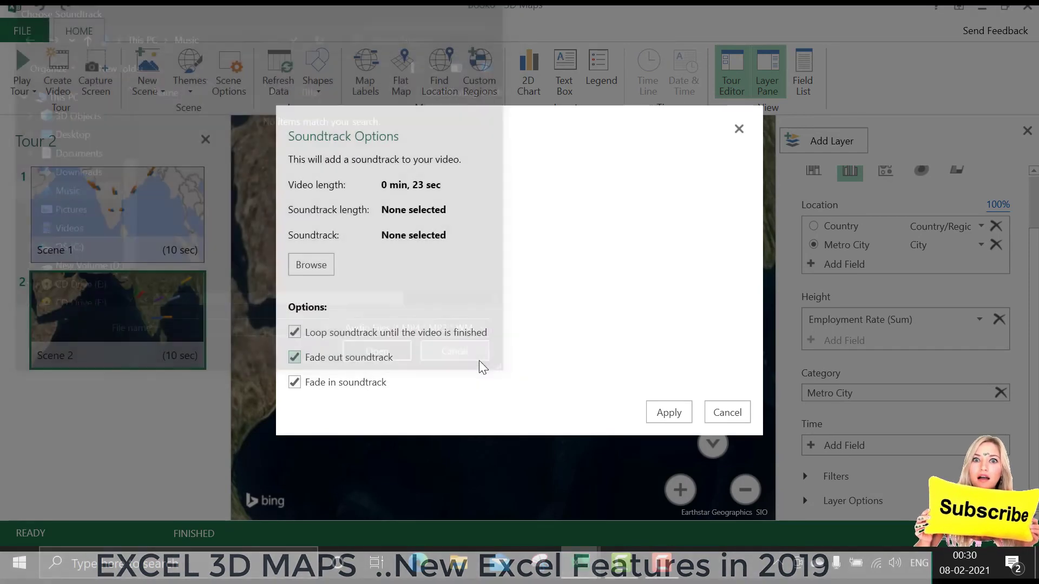
pyautogui.click(669, 413)
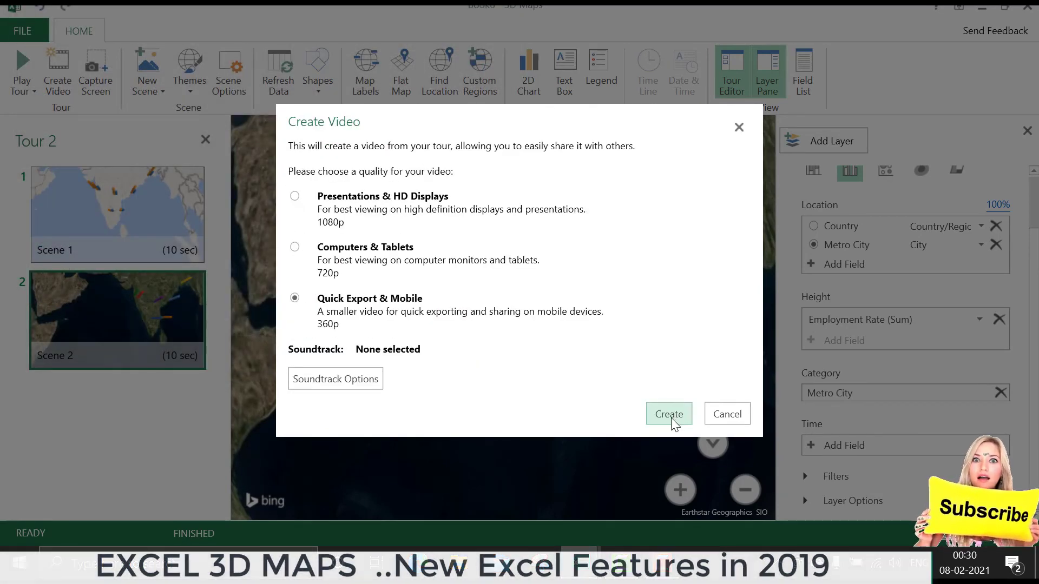
# Create the video, save it as Tour 2 in Videos, and open it
pyautogui.click(670, 415)
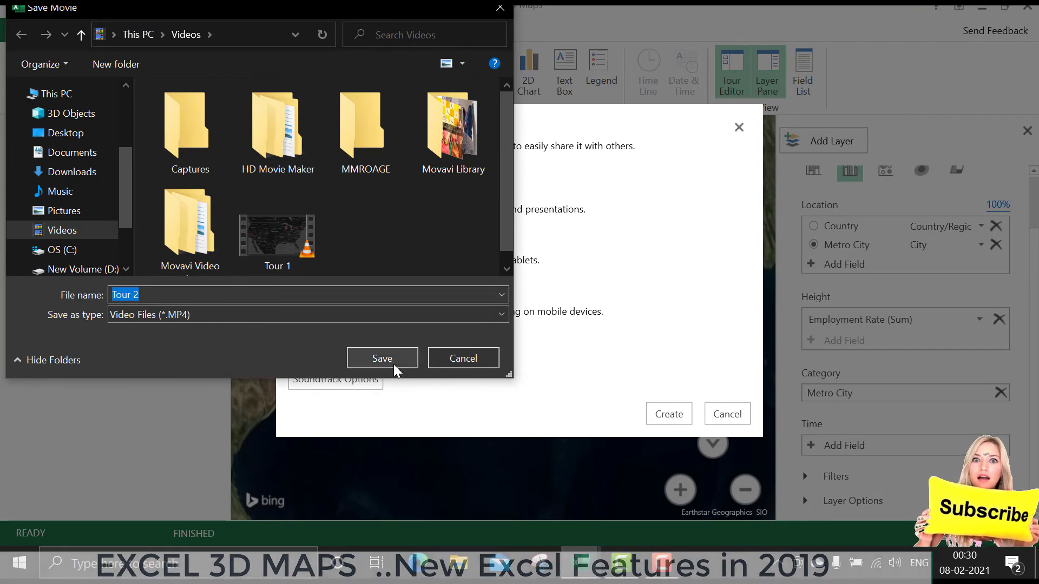
pyautogui.click(383, 360)
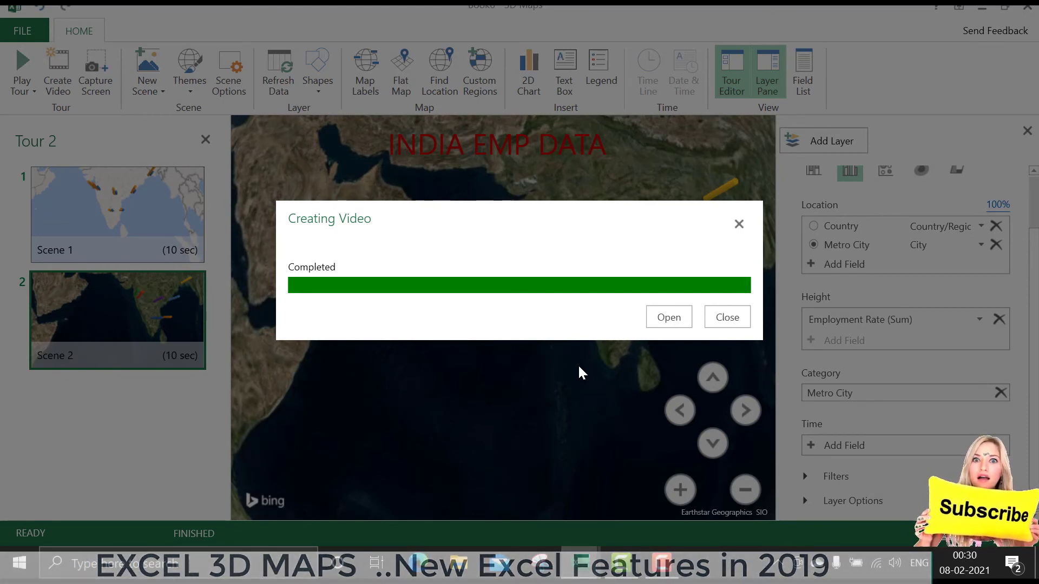
pyautogui.click(679, 320)
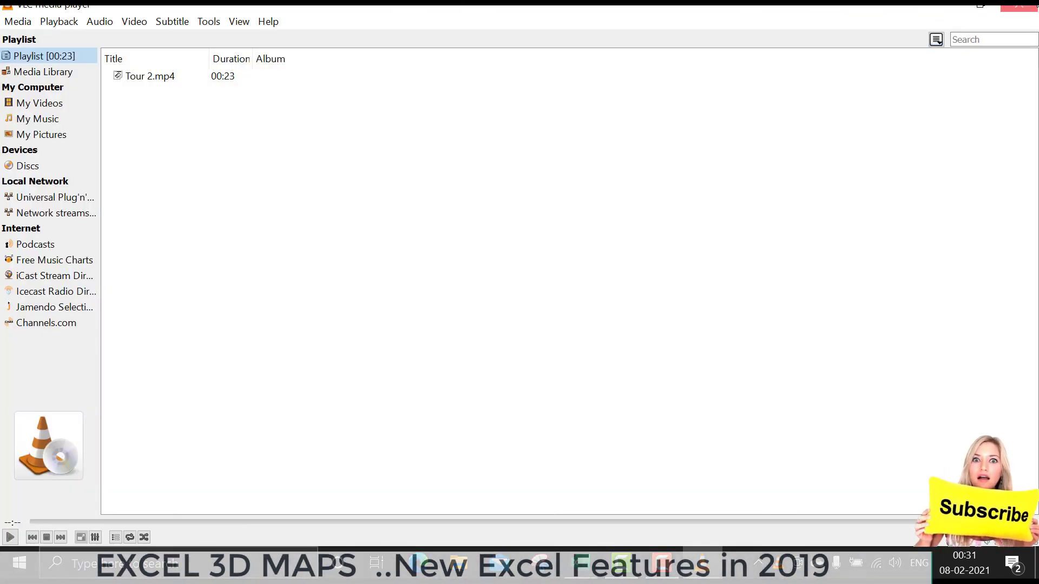
# After Tour 2.mp4 finishes in VLC, switch back to the Excel 3D Maps window
pyautogui.hotkey('alt', 'Tab')
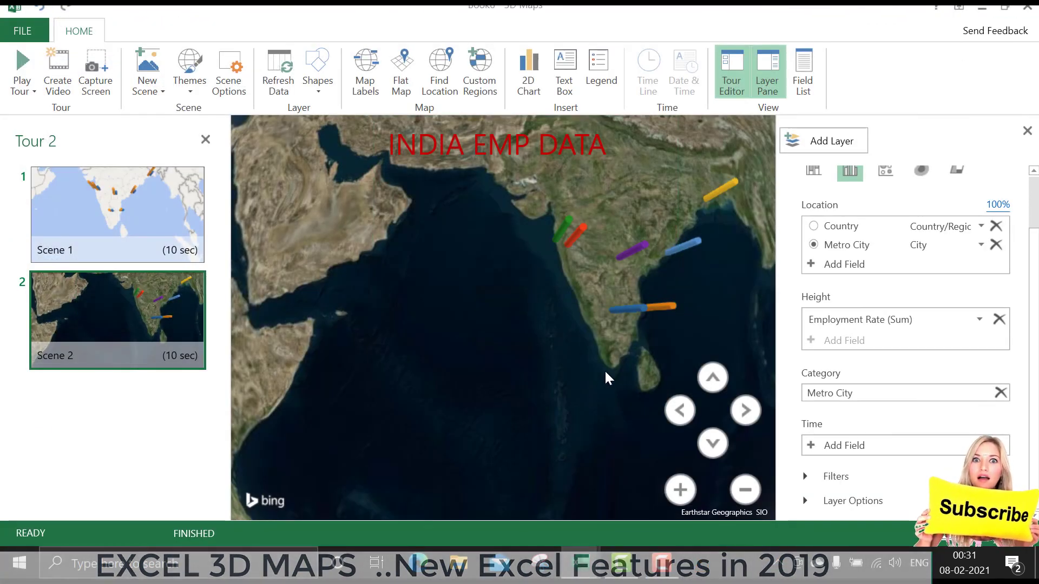